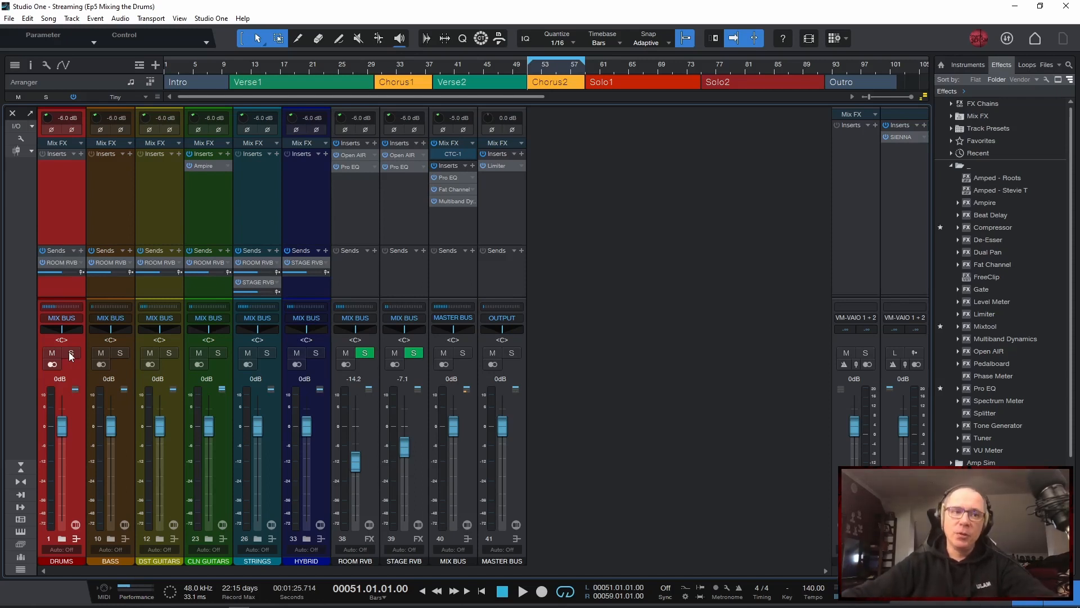
Step: Solo the DRUMS bus and listen to the looped Chorus2 section
{"action": "left_click", "coordinate": [71, 353]}
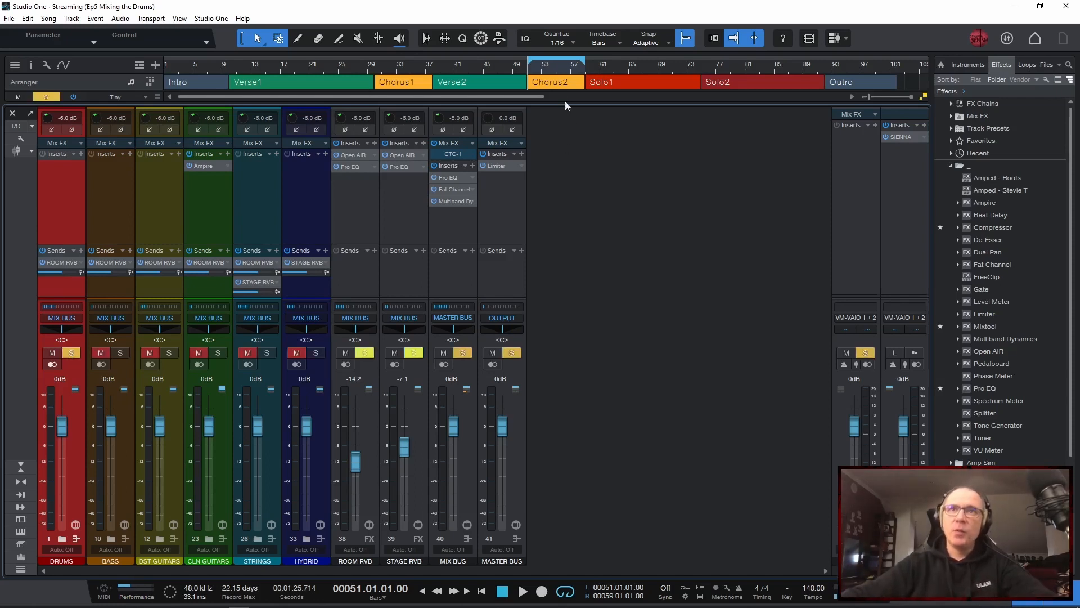
{"action": "key", "text": "space"}
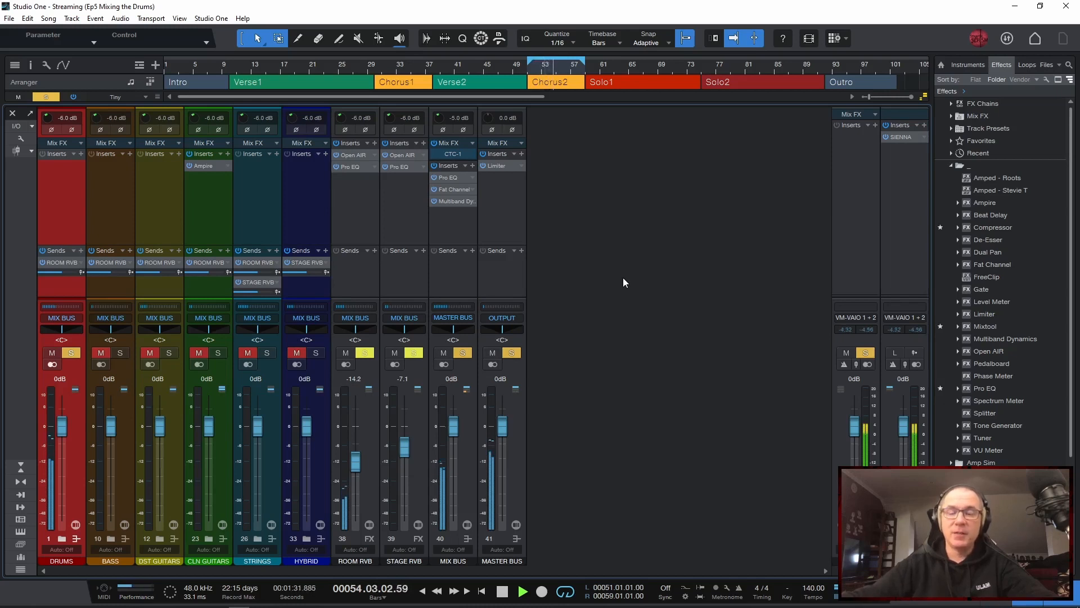
{"action": "key", "text": "space"}
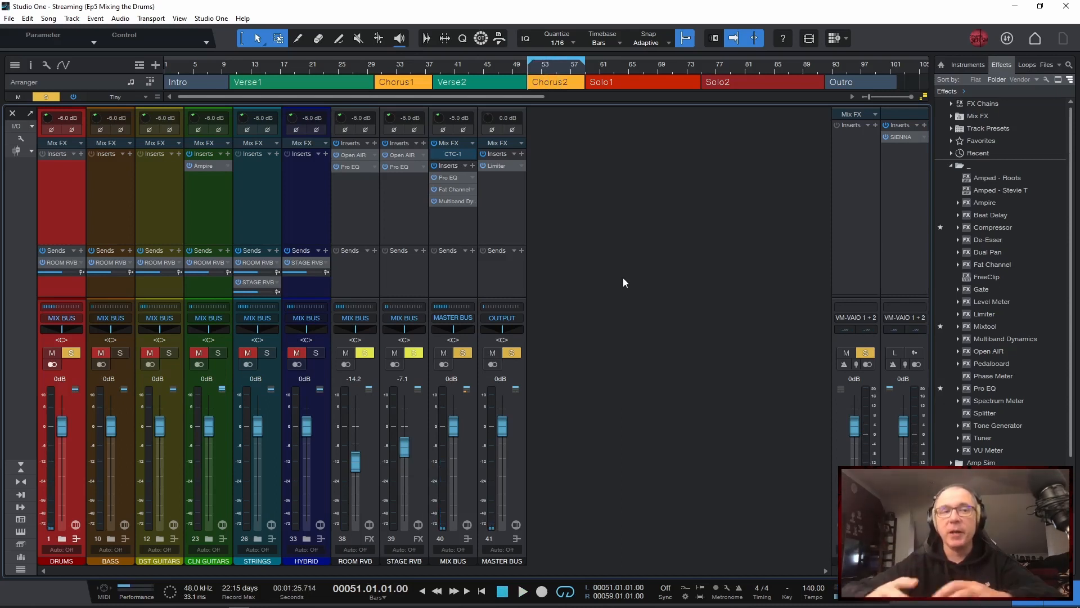
Step: Add the Brit Console Mix FX to the DRUMS bus and turn its Crosstalk off
{"action": "left_click", "coordinate": [76, 141]}
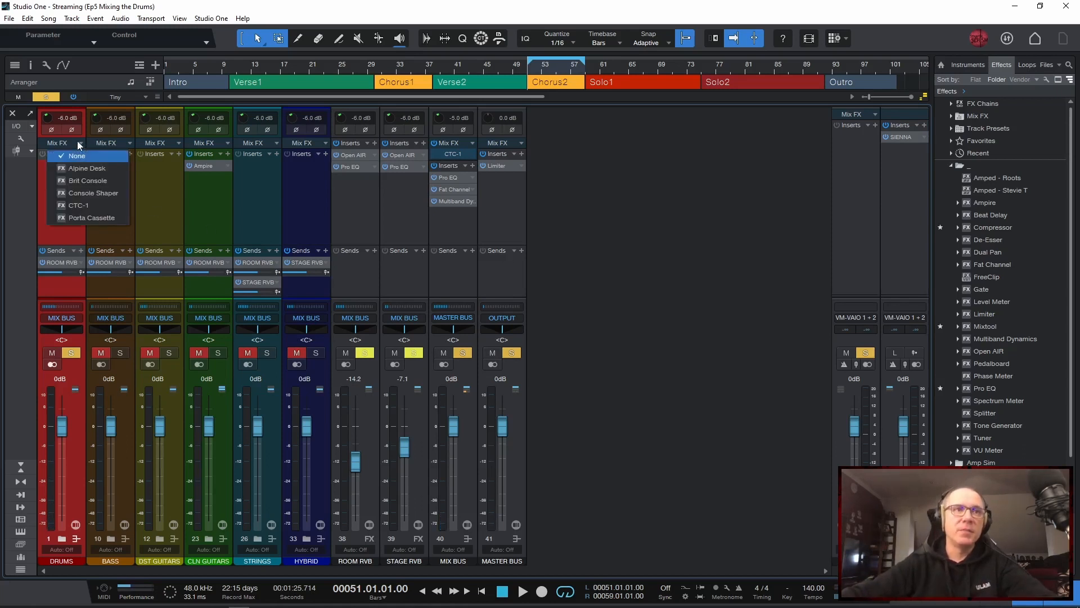
{"action": "left_click", "coordinate": [82, 181]}
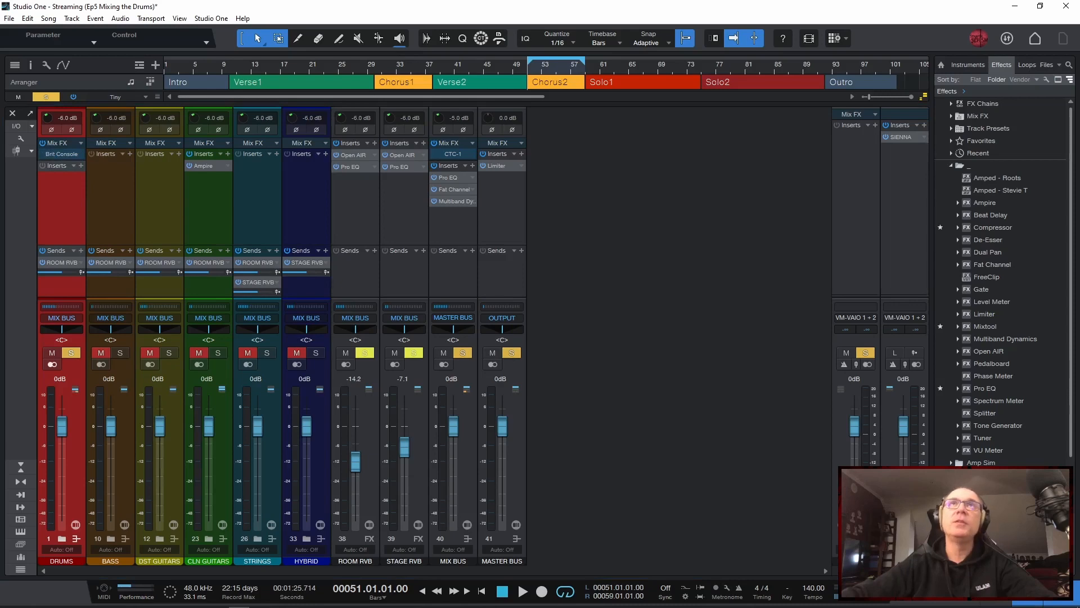
{"action": "left_click_drag", "start_coordinate": [531, 109], "coordinate": [545, 224]}
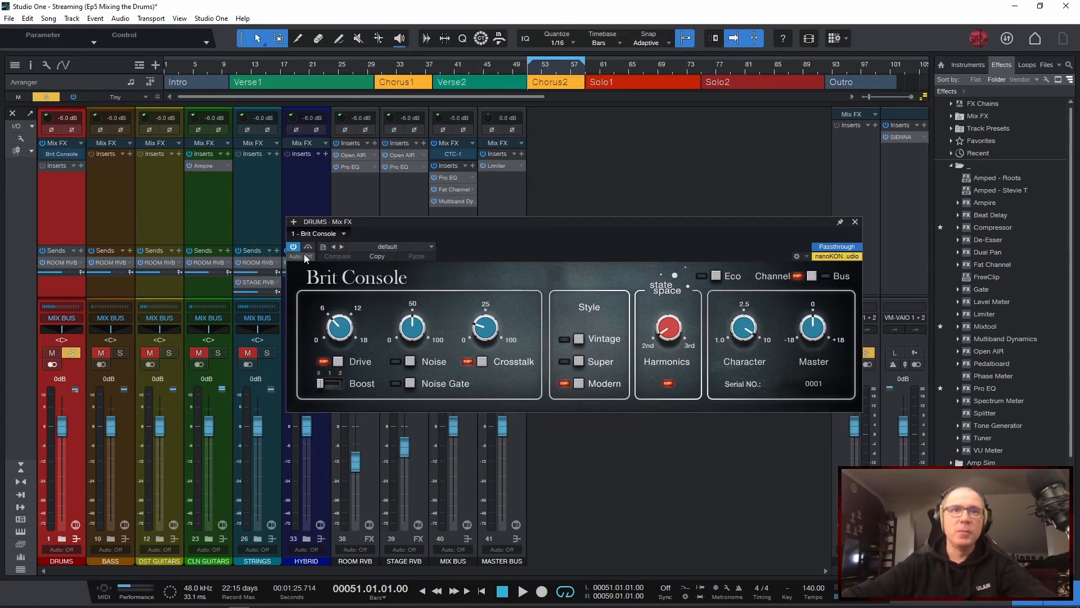
{"action": "left_click", "coordinate": [483, 361]}
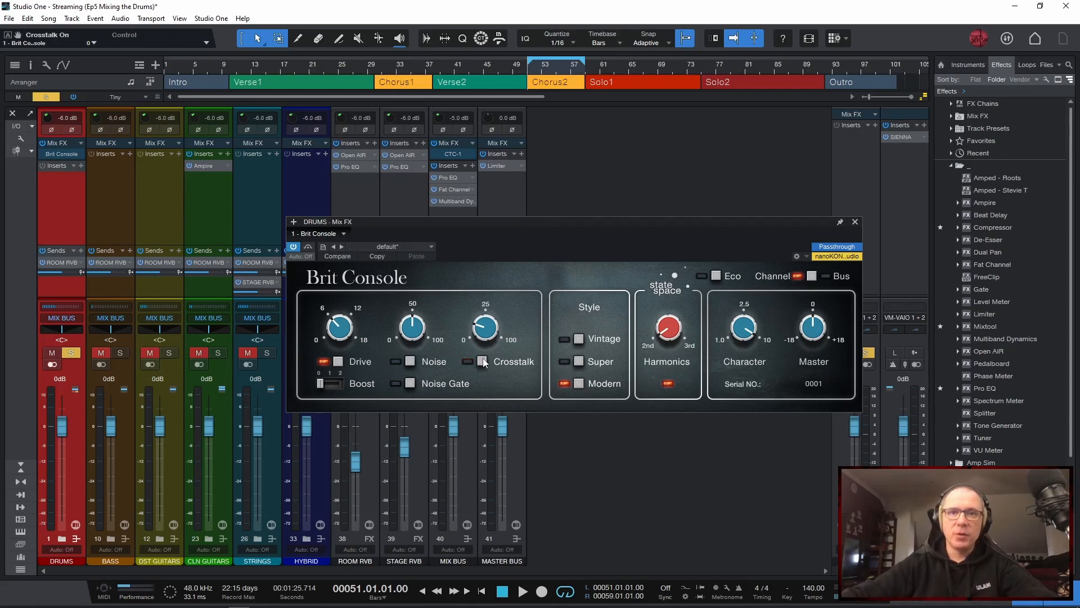
Step: Compare the drums with Brit Console bypassed and active during playback, then close its window
{"action": "left_click", "coordinate": [309, 246]}
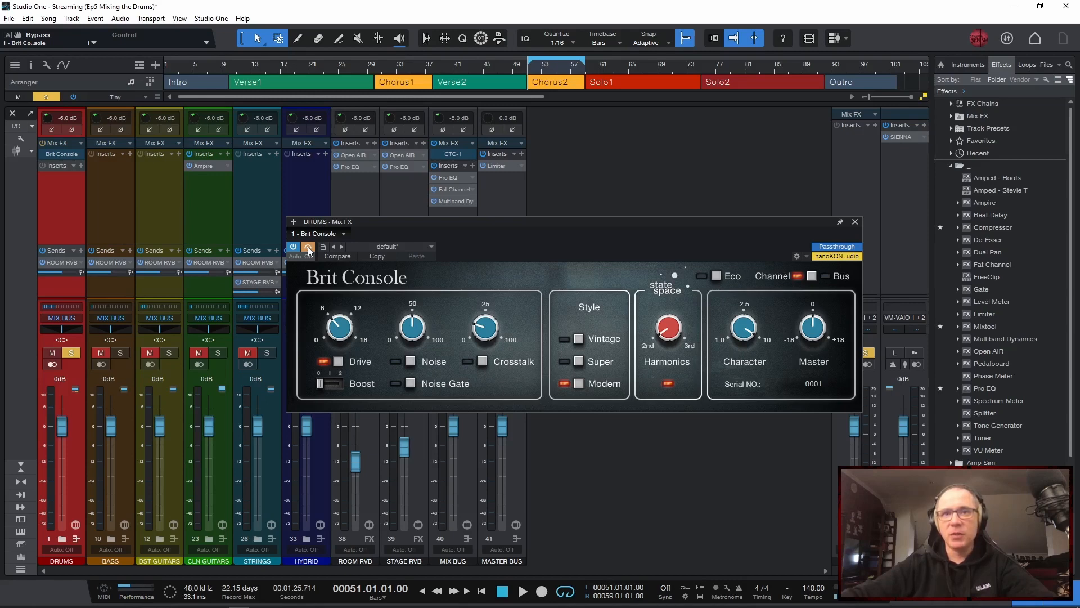
{"action": "key", "text": "space"}
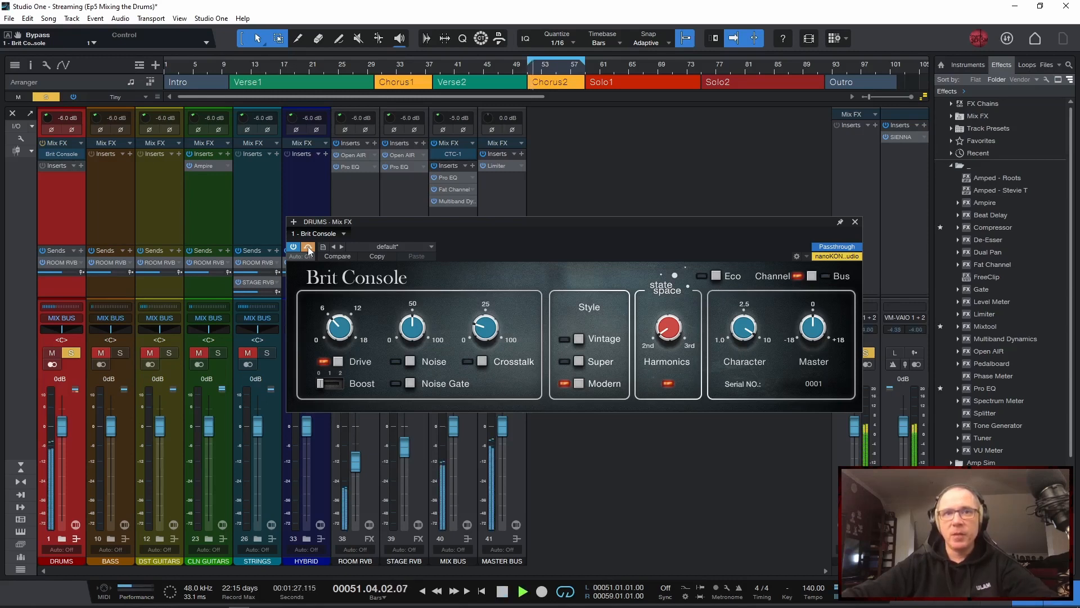
{"action": "left_click", "coordinate": [308, 247]}
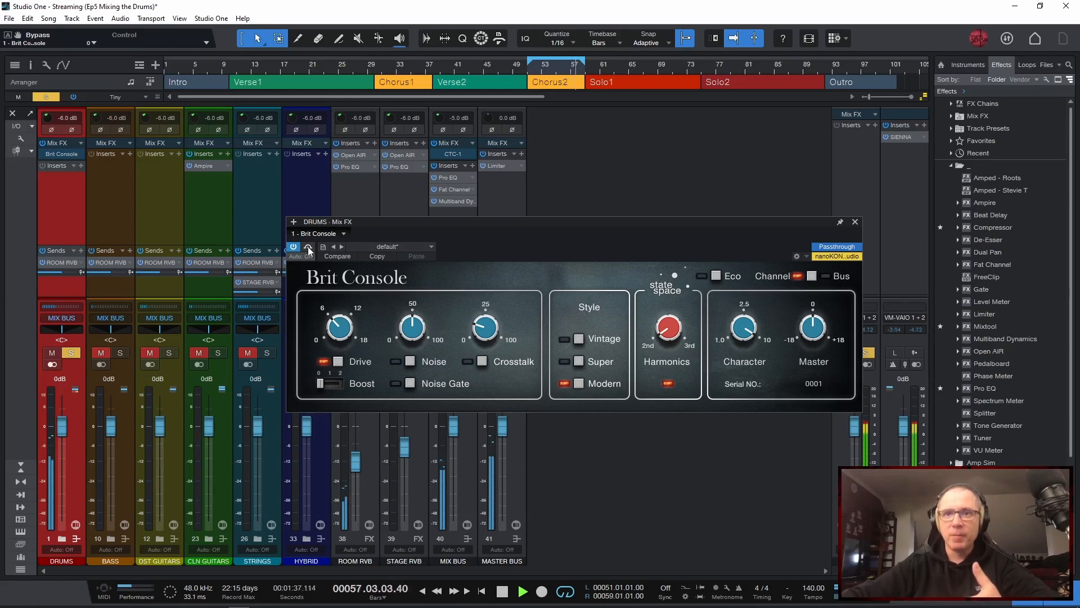
{"action": "key", "text": "space"}
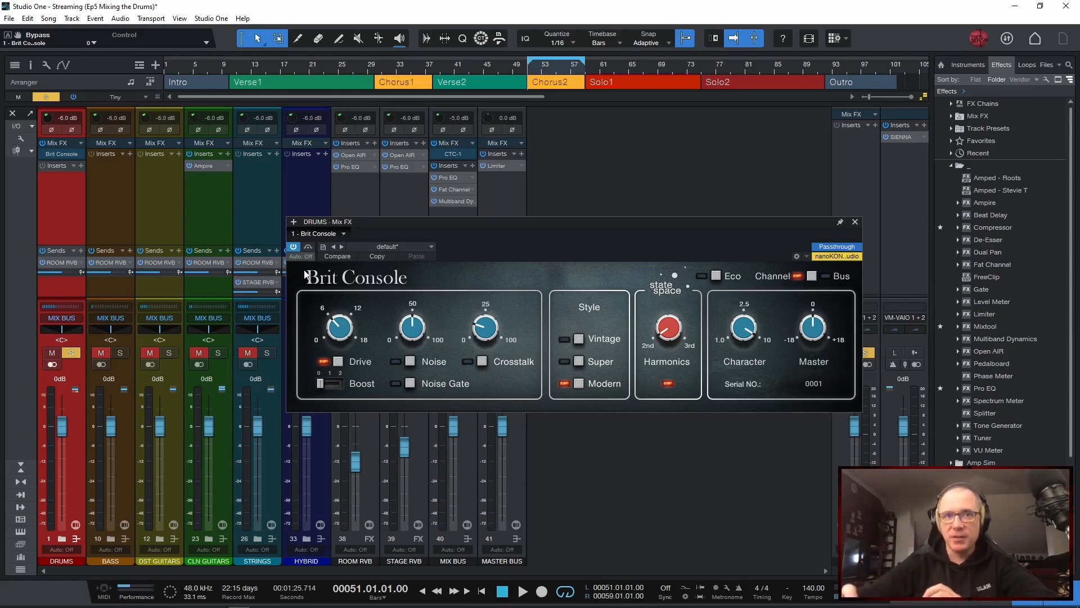
{"action": "left_click", "coordinate": [854, 222]}
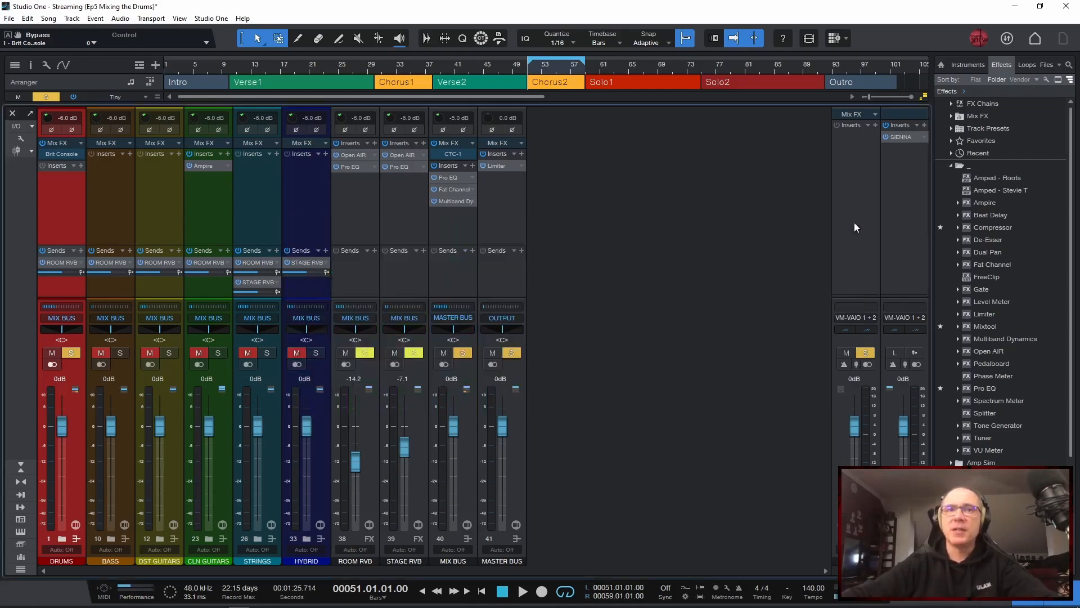
Step: Expand the DRUMS folder into its channels and replace the bus solo with solos on Kick and BASS
{"action": "left_click", "coordinate": [62, 538]}
{"action": "left_click", "coordinate": [71, 352]}
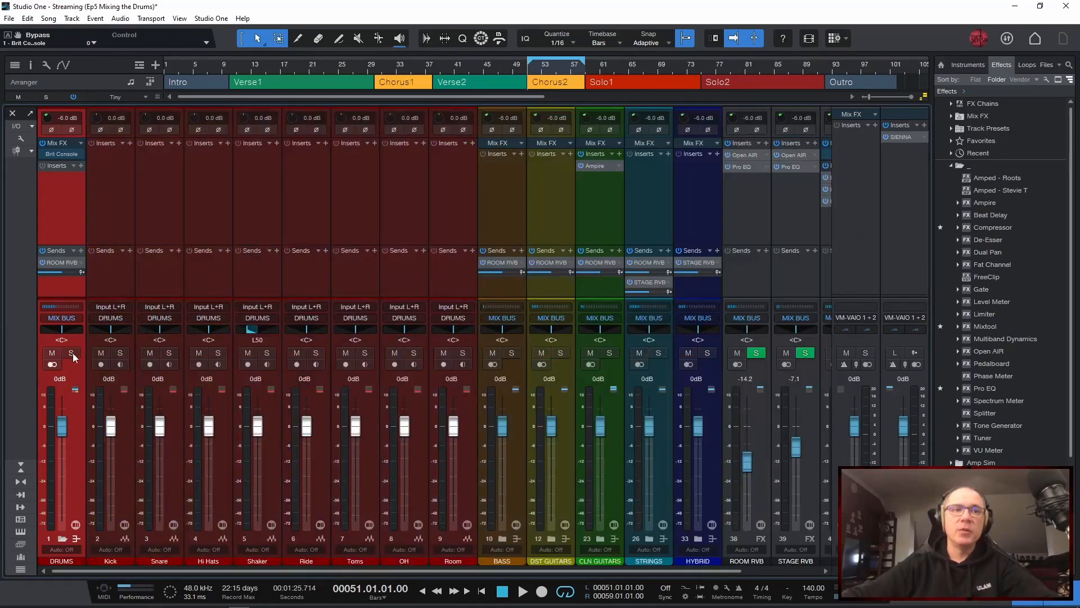
{"action": "left_click", "coordinate": [121, 353]}
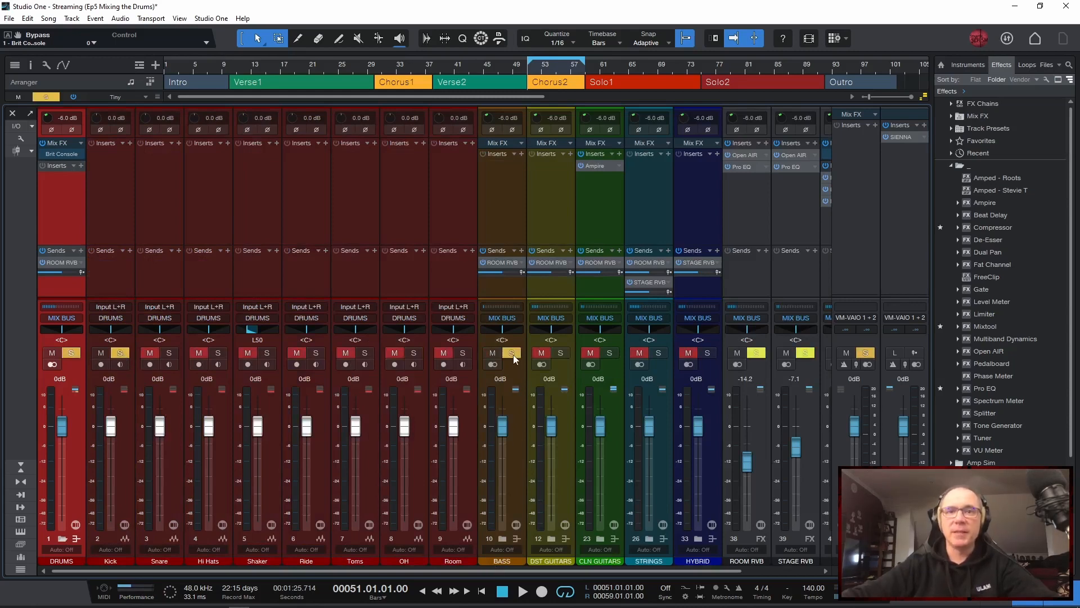
Step: Lower the BASS bus fader to -1.0 dB while listening to it together with the kick
{"action": "key", "text": "space"}
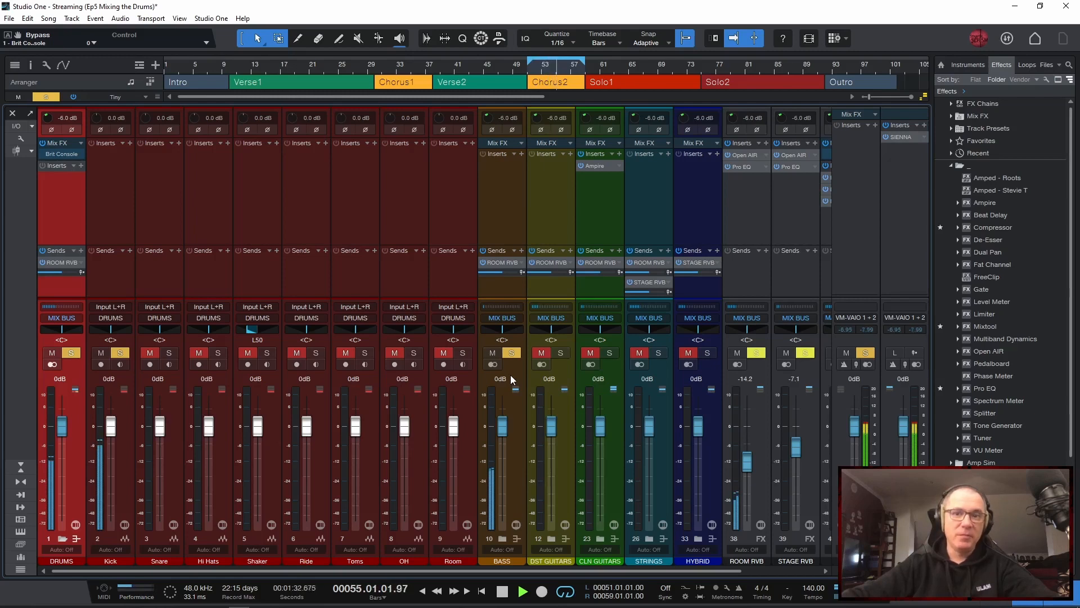
{"action": "left_click_drag", "start_coordinate": [504, 429], "coordinate": [504, 431]}
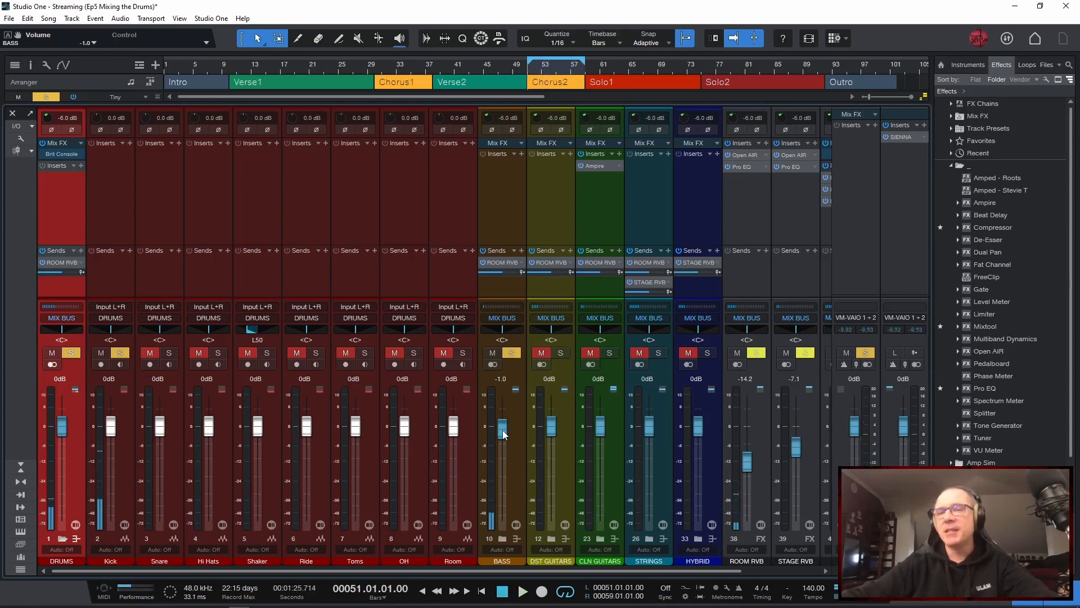
{"action": "key", "text": "space"}
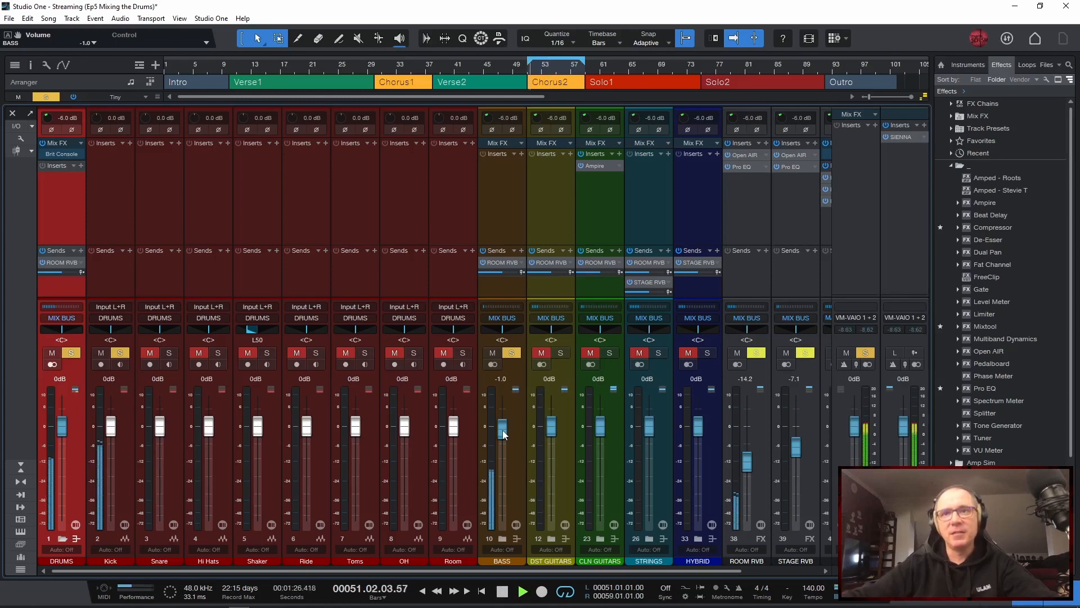
{"action": "key", "text": "space"}
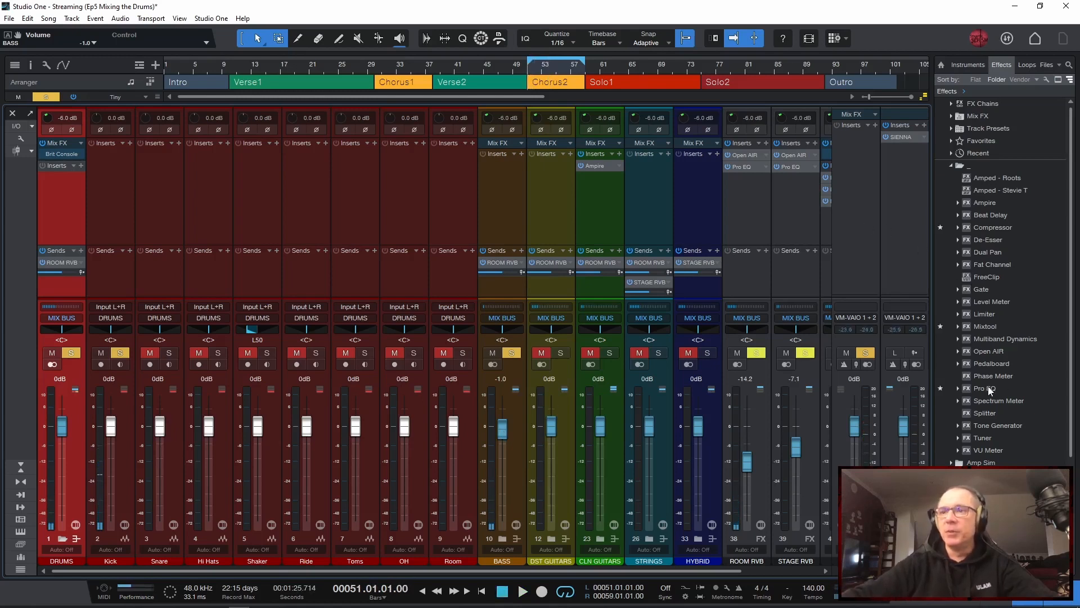
Step: Insert Pro EQ on the Kick channel and boost its MF band by 1.25 dB at 4.36 kHz during playback
{"action": "left_click_drag", "start_coordinate": [986, 388], "coordinate": [122, 182]}
{"action": "left_click_drag", "start_coordinate": [468, 230], "coordinate": [443, 167]}
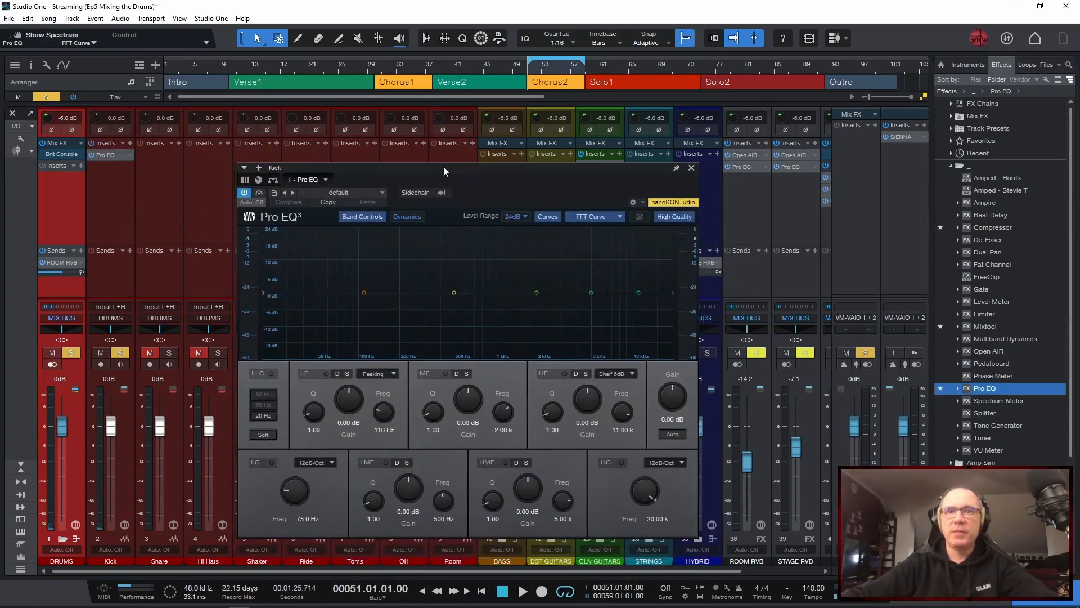
{"action": "key", "text": "space"}
{"action": "left_click", "coordinate": [537, 292]}
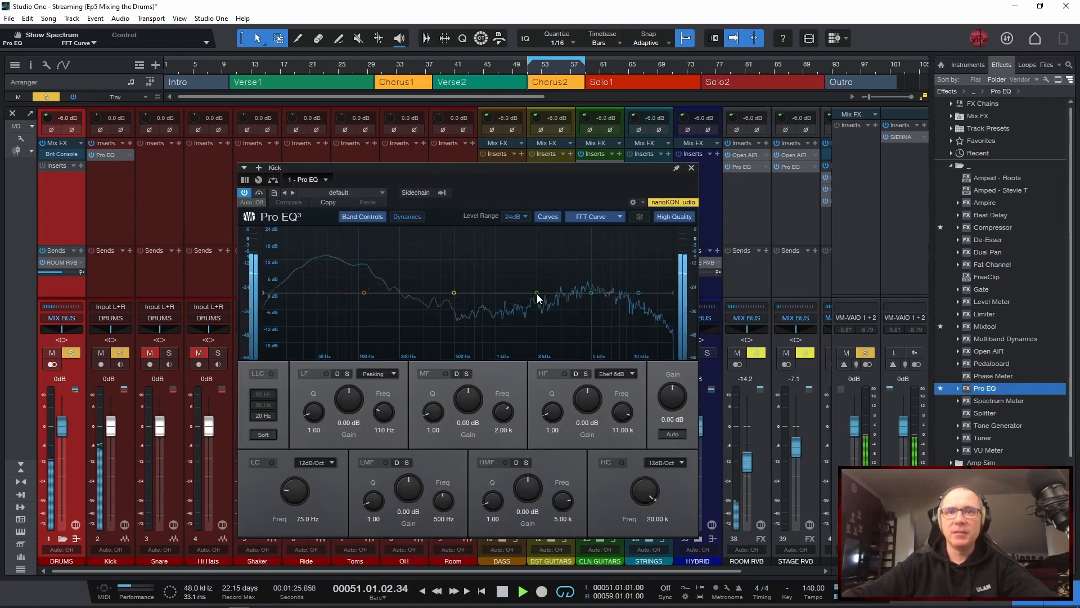
{"action": "left_click_drag", "start_coordinate": [539, 294], "coordinate": [545, 289]}
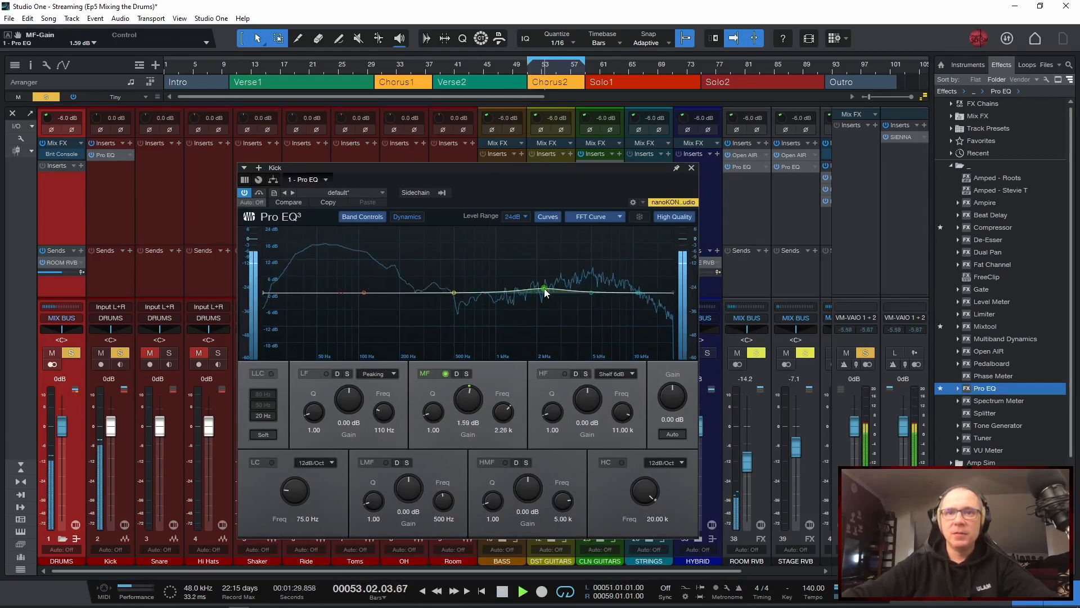
{"action": "left_click_drag", "start_coordinate": [466, 406], "coordinate": [499, 402]}
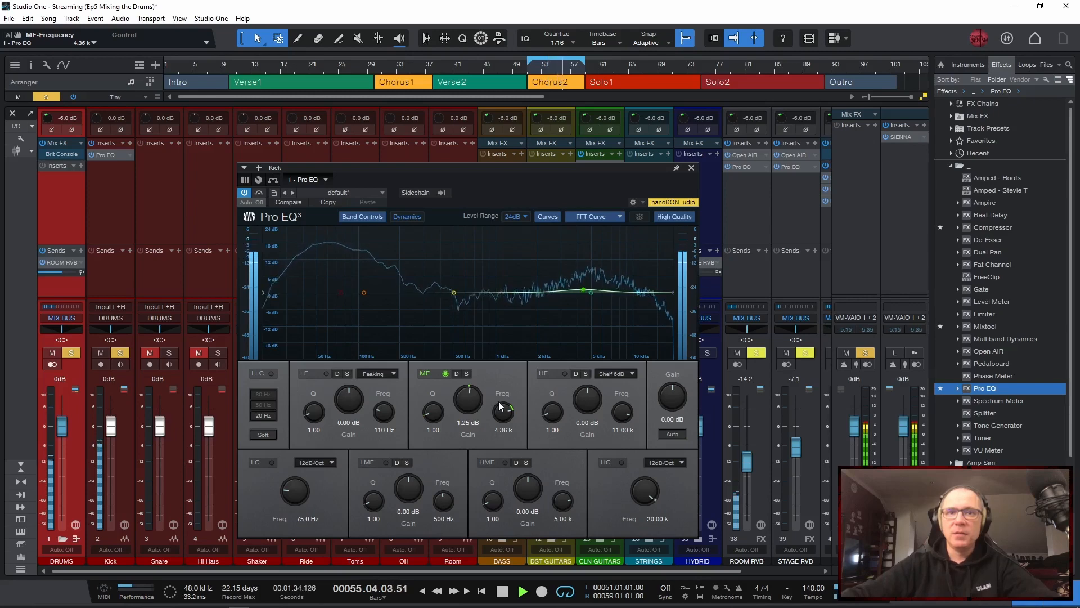
Step: Audition the kick EQ's MF band in solo, then close the EQ and stop playback
{"action": "left_click", "coordinate": [466, 373]}
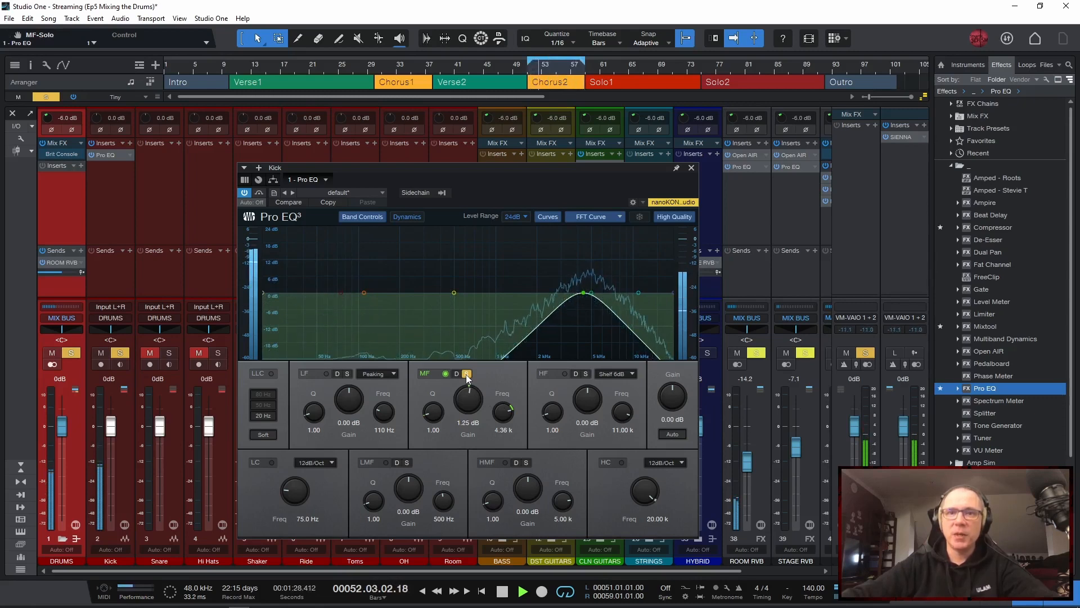
{"action": "left_click", "coordinate": [466, 374]}
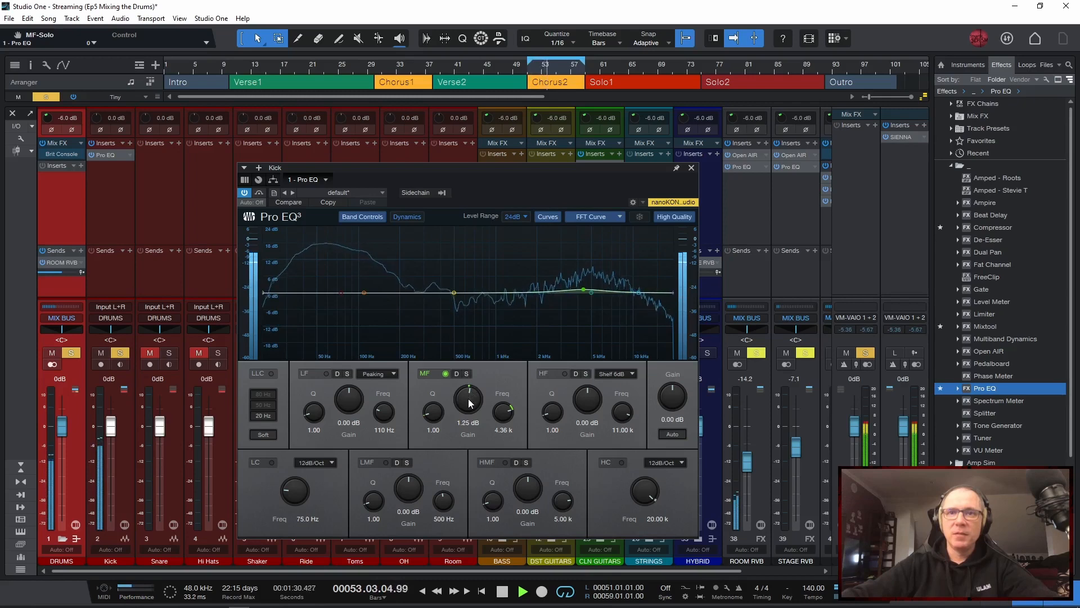
{"action": "left_click", "coordinate": [691, 169]}
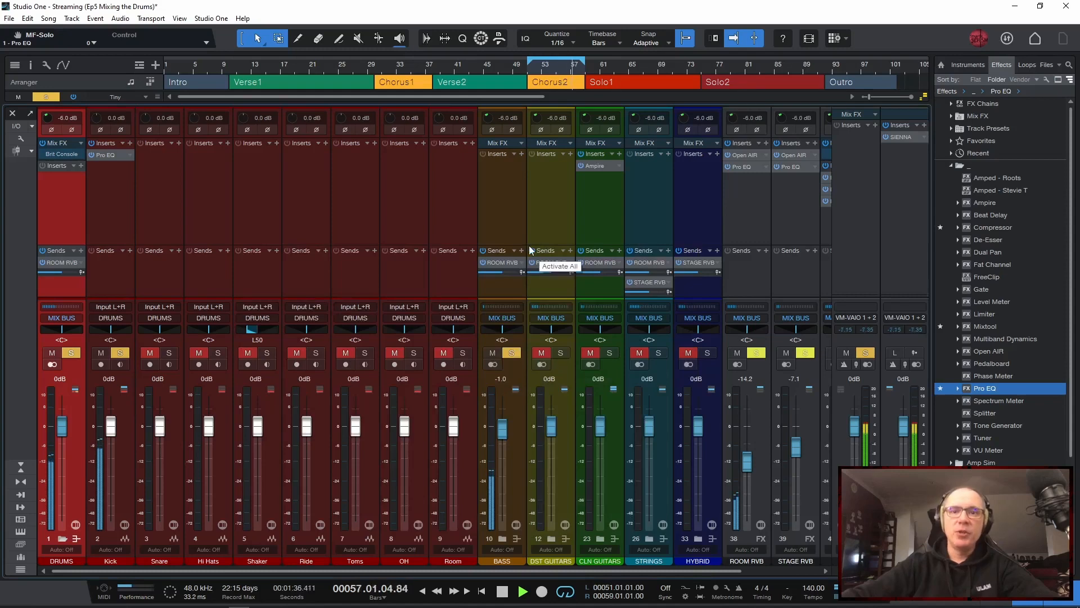
{"action": "key", "text": "space"}
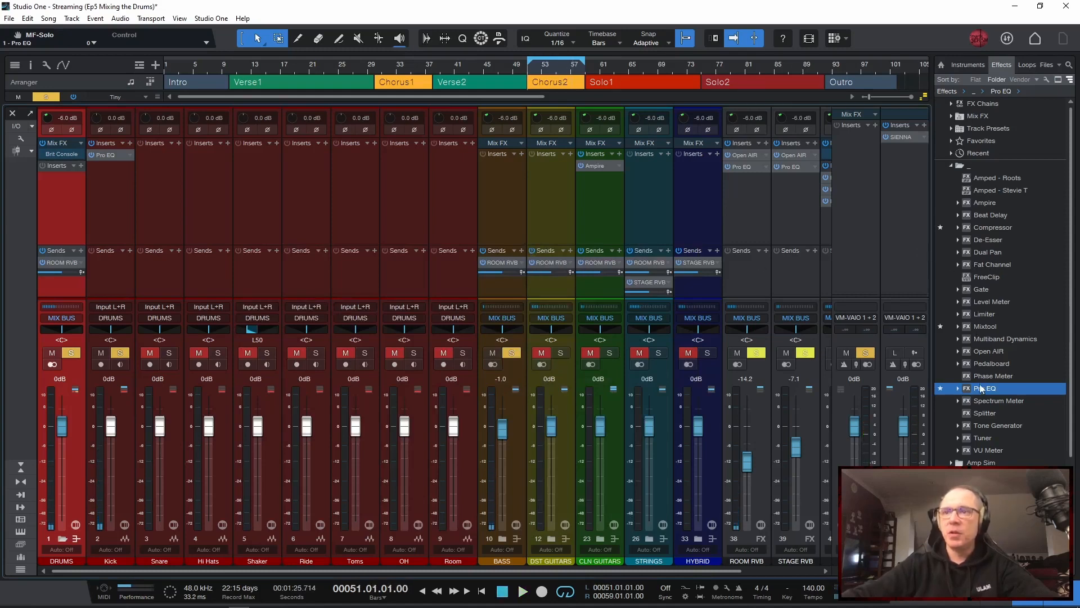
Step: Insert Pro EQ on the BASS bus and enable its low cut at 77.6 Hz during playback
{"action": "left_click_drag", "start_coordinate": [980, 387], "coordinate": [527, 163]}
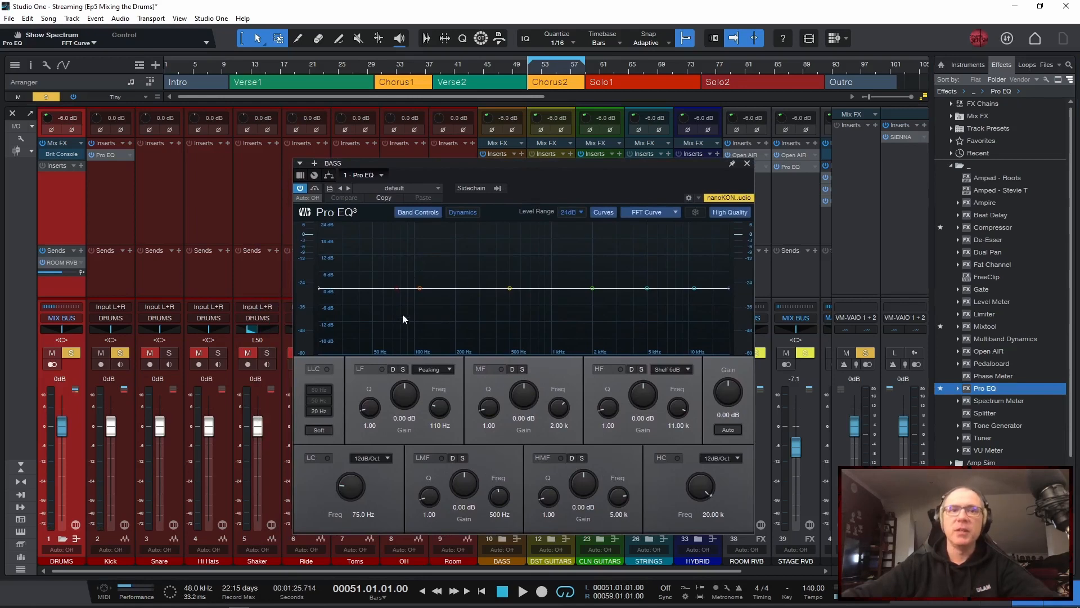
{"action": "left_click", "coordinate": [329, 458]}
{"action": "key", "text": "space"}
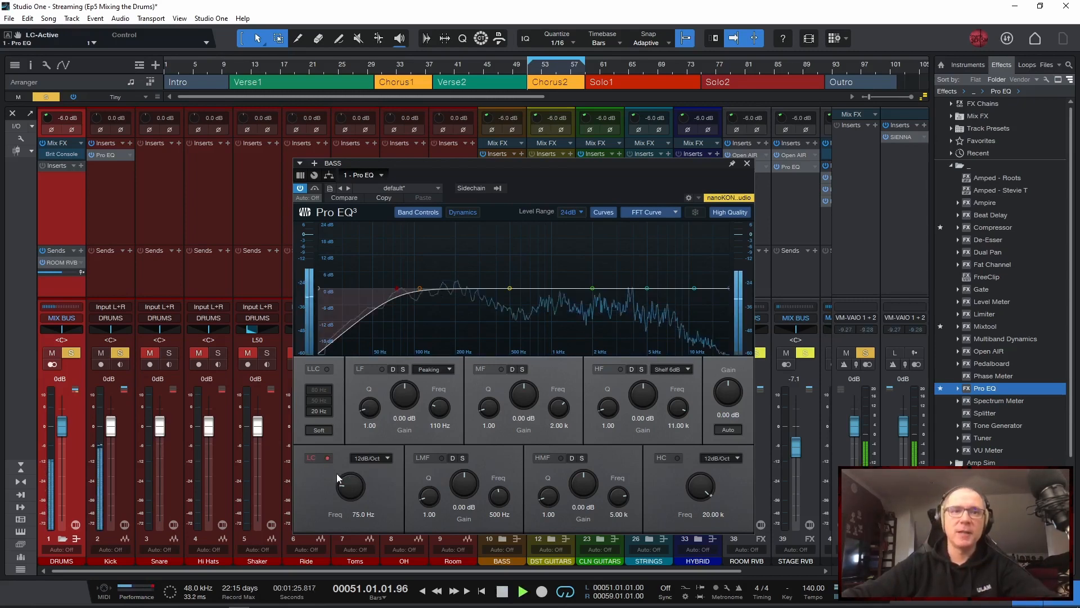
{"action": "mouse_move", "coordinate": [347, 483]}
{"action": "left_mouse_down"}
{"action": "mouse_move", "coordinate": [356, 478]}
{"action": "mouse_move", "coordinate": [354, 488]}
{"action": "left_mouse_up"}
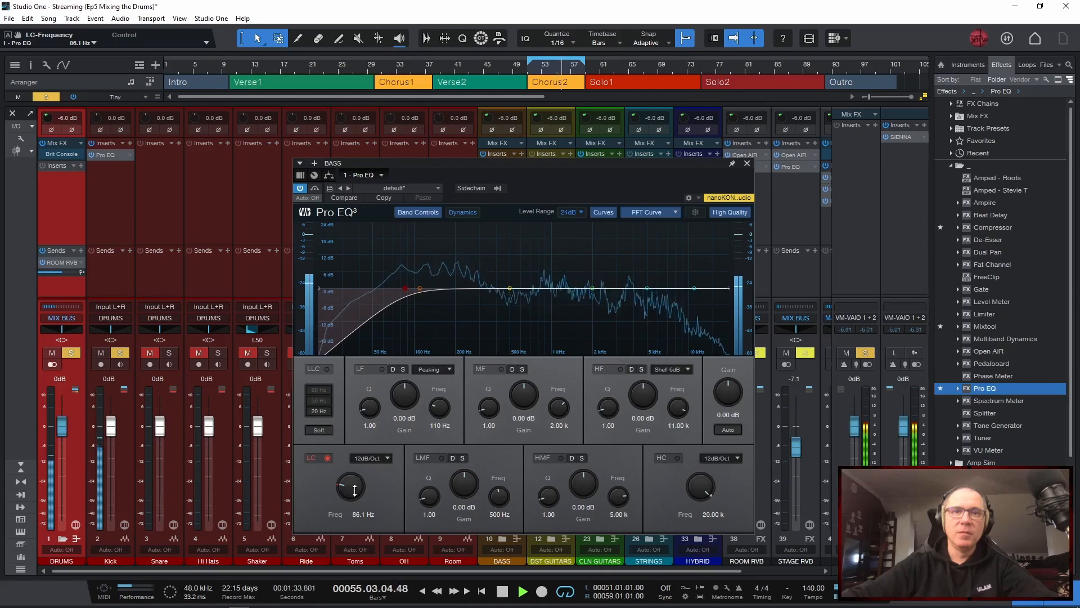
{"action": "left_click_drag", "start_coordinate": [355, 495], "coordinate": [354, 491]}
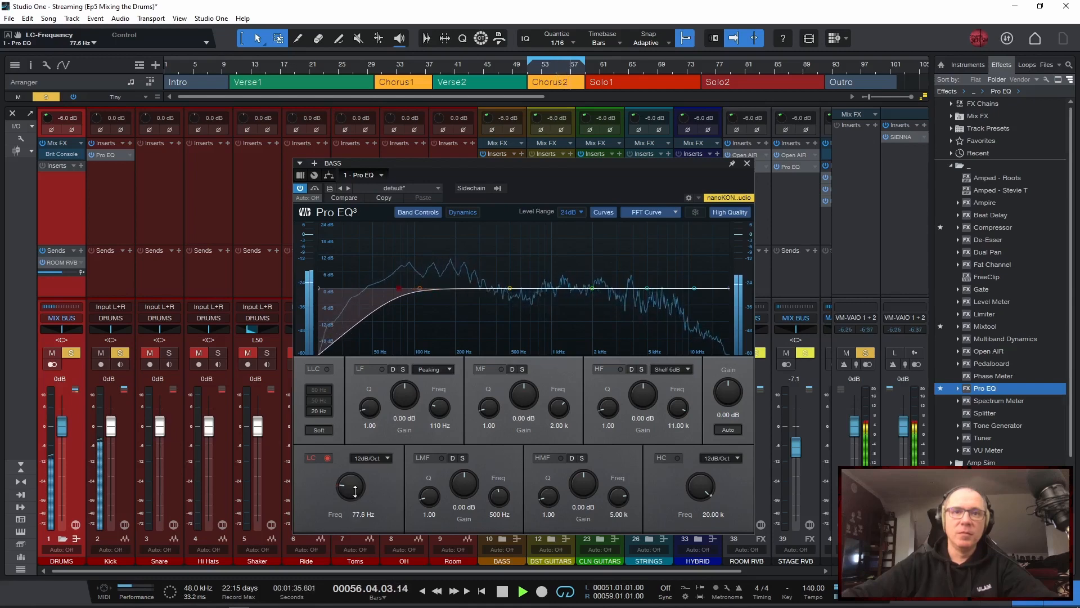
Step: Compare the bass with the low cut repeatedly switched off and on during playback
{"action": "left_click", "coordinate": [327, 458]}
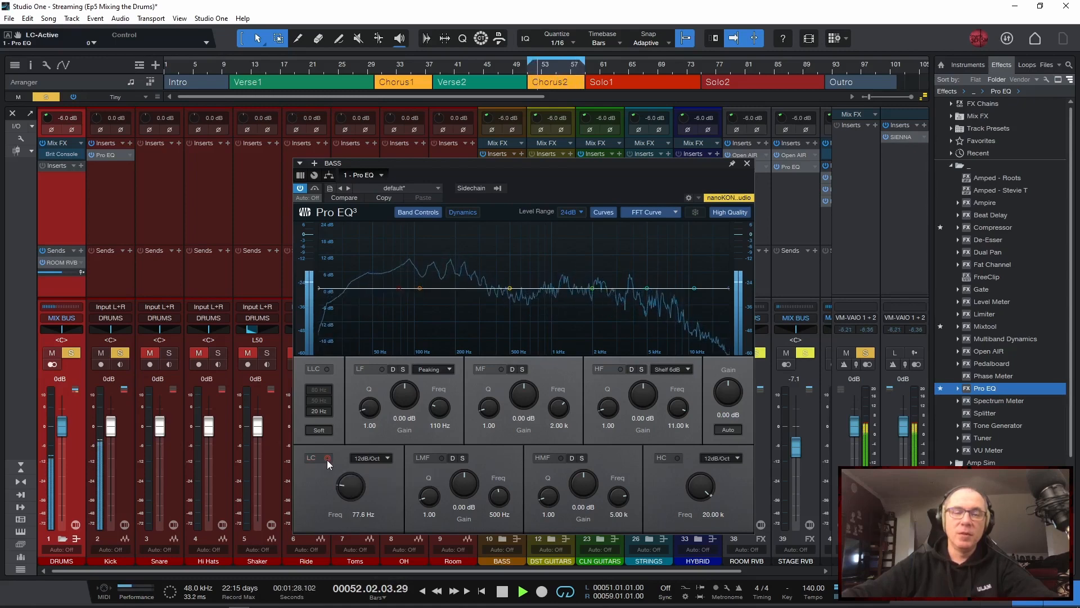
{"action": "left_click", "coordinate": [326, 459]}
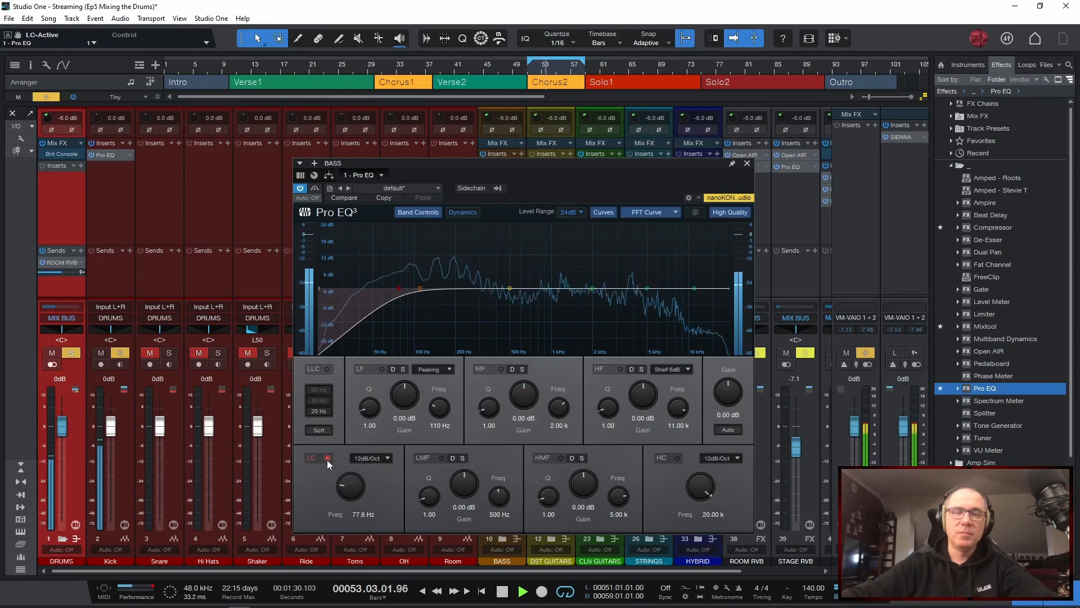
{"action": "left_click", "coordinate": [326, 459]}
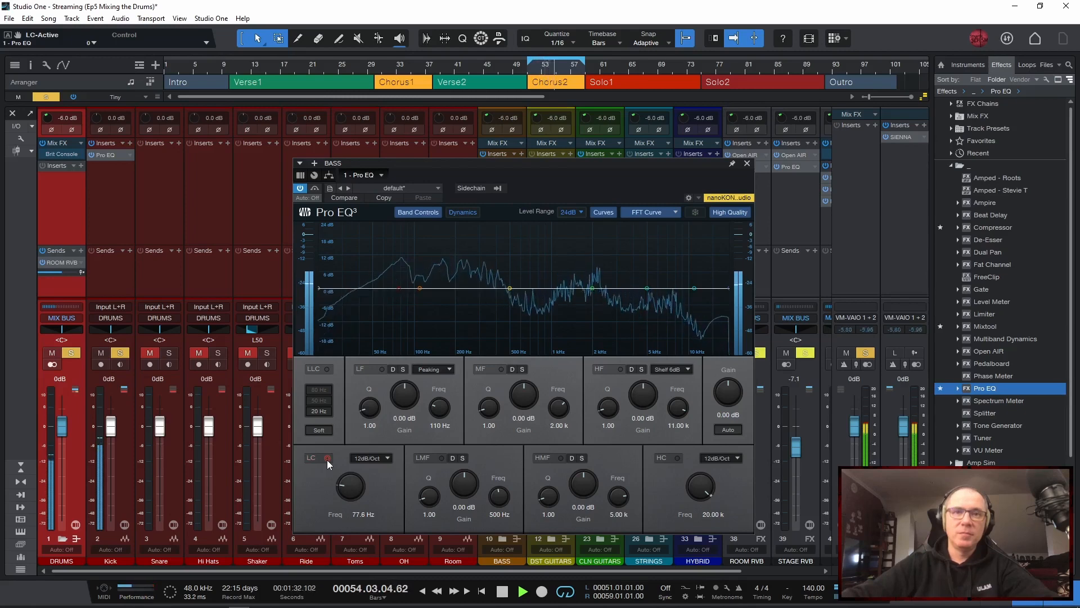
{"action": "left_click", "coordinate": [326, 459]}
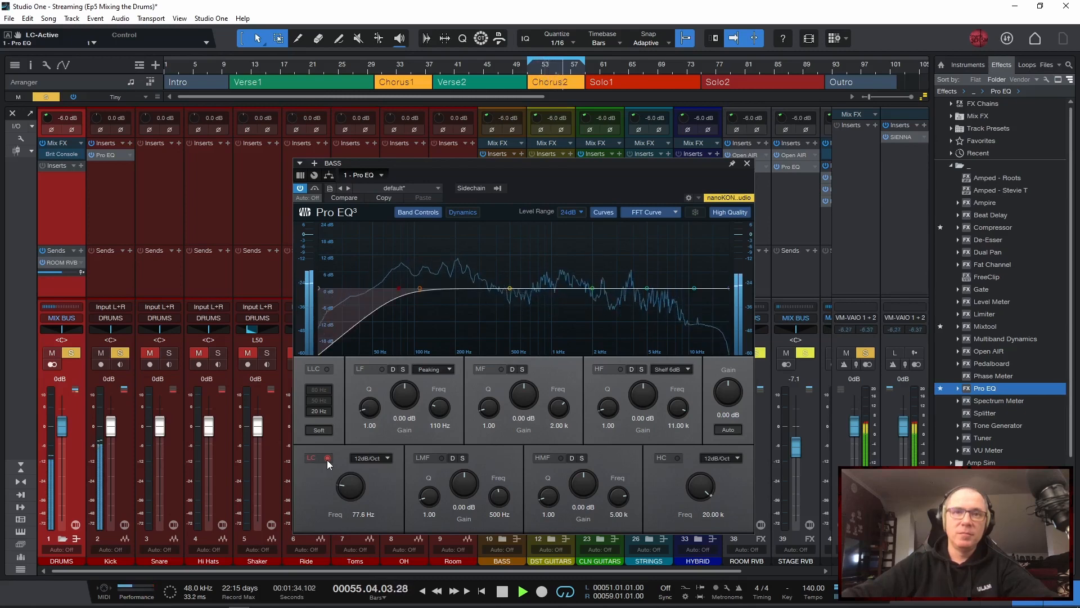
{"action": "left_click", "coordinate": [327, 459]}
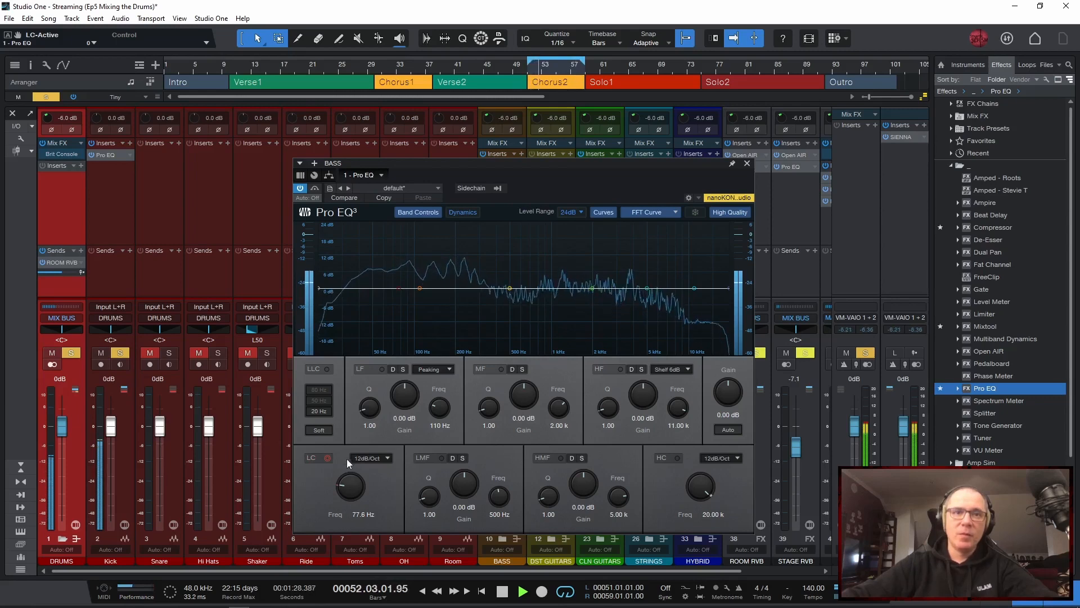
Step: Try the bass EQ's low cut with a 36 dB/Oct slope at 33.9 Hz during playback, then switch the cut off
{"action": "left_click", "coordinate": [327, 457]}
{"action": "scroll", "coordinate": [361, 457], "scroll_direction": "up", "scroll_amount": 1}
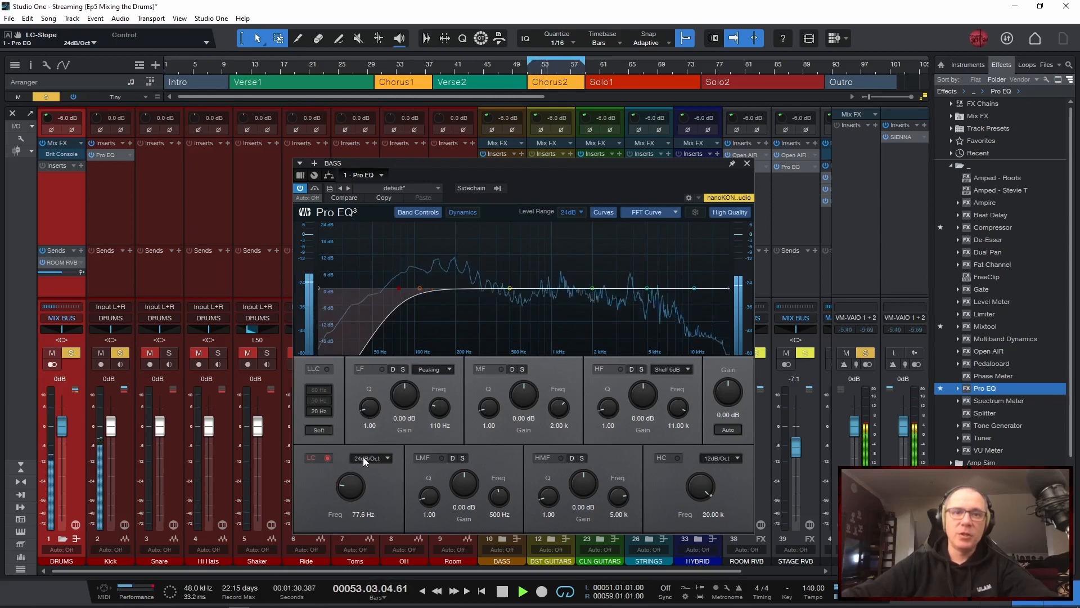
{"action": "scroll", "coordinate": [363, 459], "scroll_direction": "up", "scroll_amount": 1}
{"action": "scroll", "coordinate": [351, 483], "scroll_direction": "down", "scroll_amount": 4}
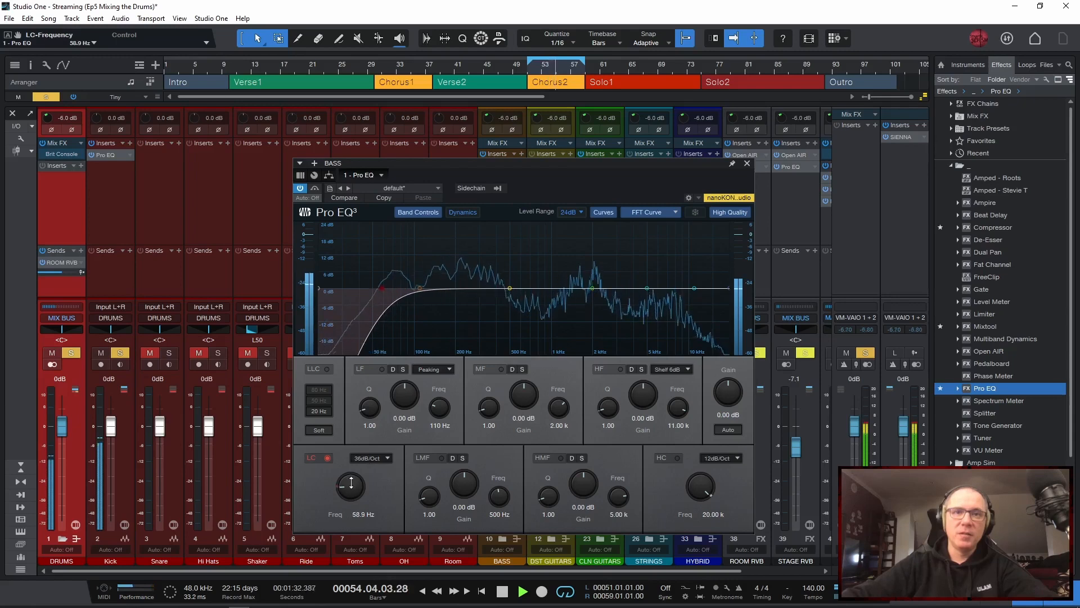
{"action": "scroll", "coordinate": [351, 483], "scroll_direction": "down", "scroll_amount": 8}
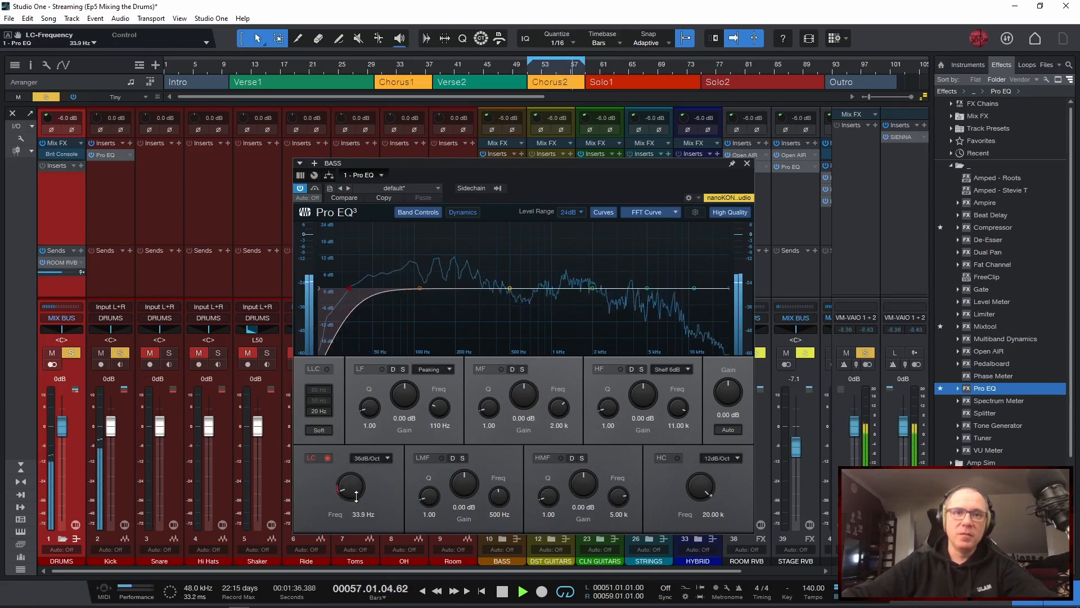
{"action": "left_click", "coordinate": [327, 457]}
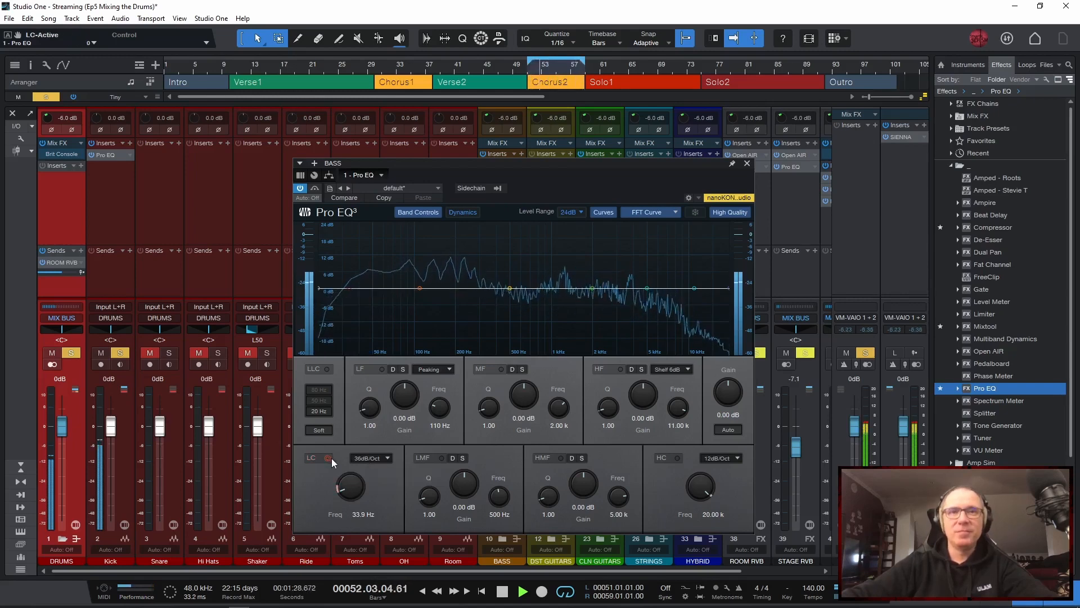
Step: Stop playback, close the bass EQ and remove Pro EQ from the BASS bus
{"action": "key", "text": "space"}
{"action": "left_click", "coordinate": [746, 163]}
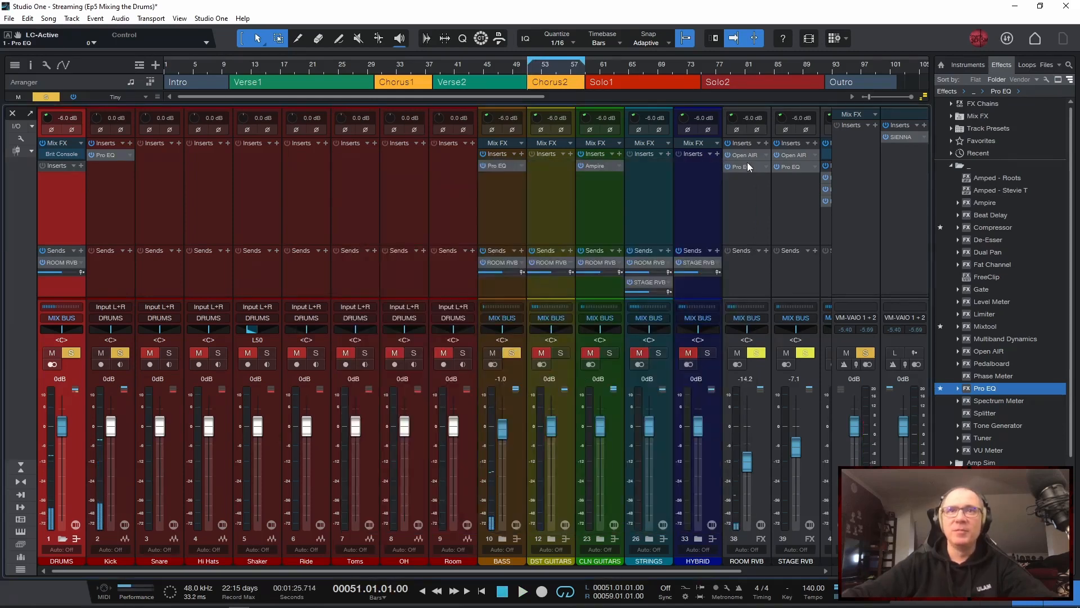
{"action": "right_click", "coordinate": [502, 167]}
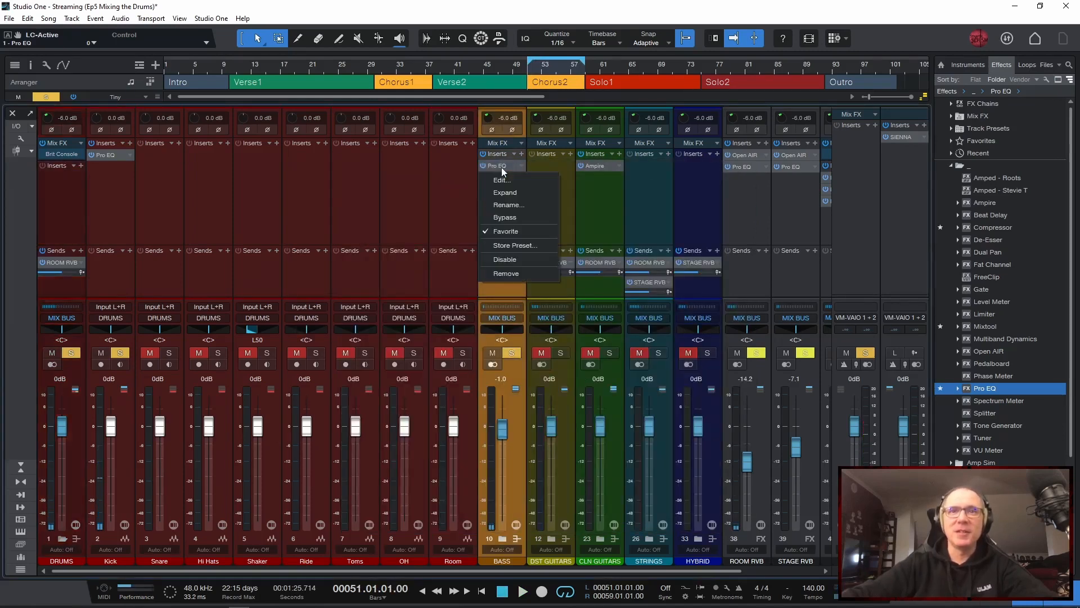
{"action": "left_click", "coordinate": [505, 273]}
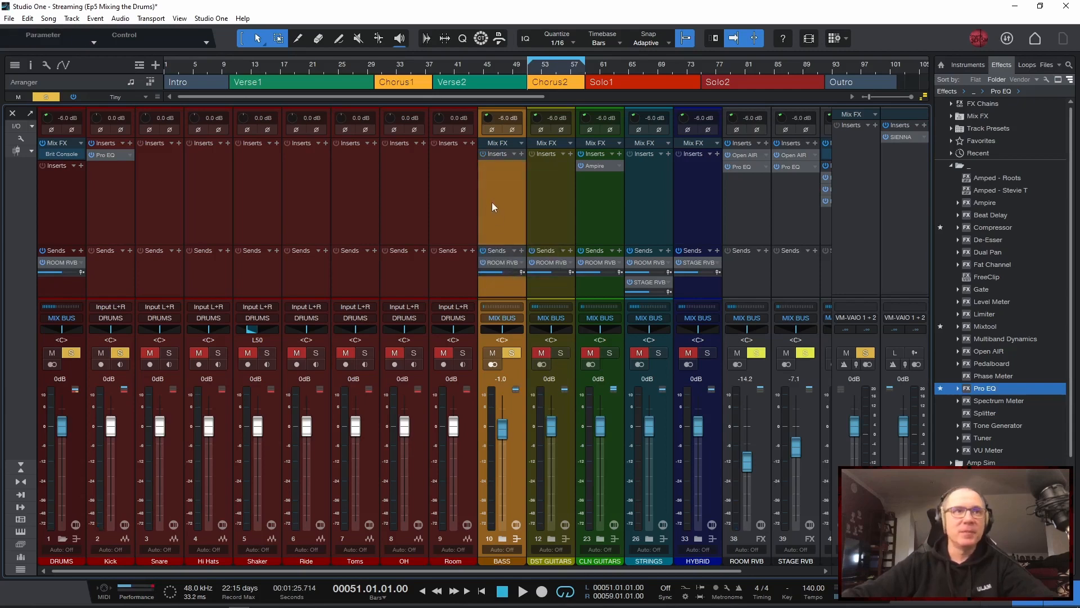
Step: Raise the BASS bus volume to -0.6 dB during playback, then stop playback
{"action": "key", "text": "space"}
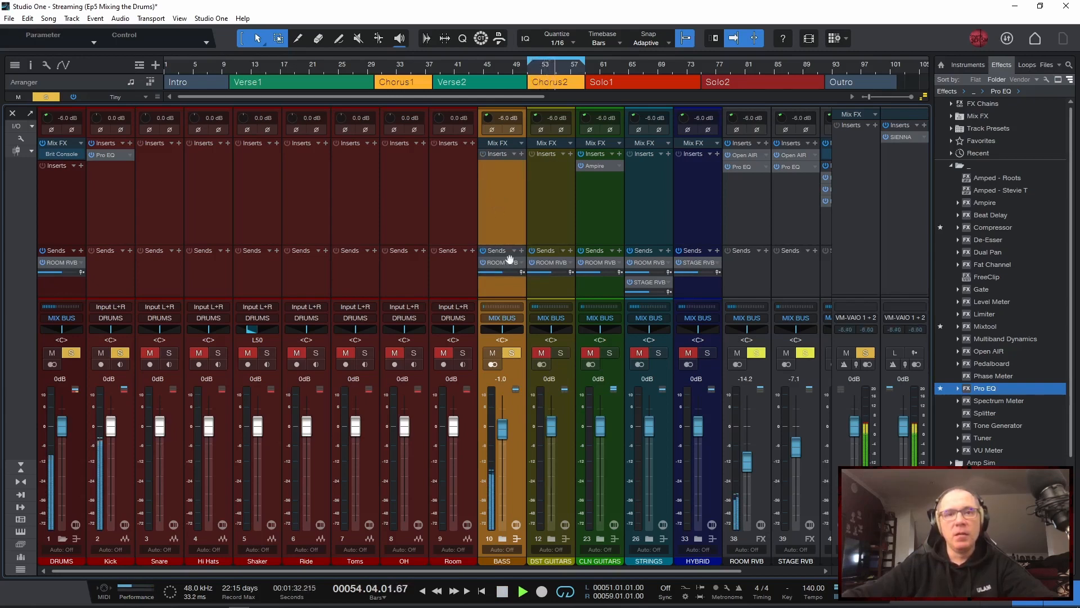
{"action": "left_click_drag", "start_coordinate": [504, 430], "coordinate": [506, 403]}
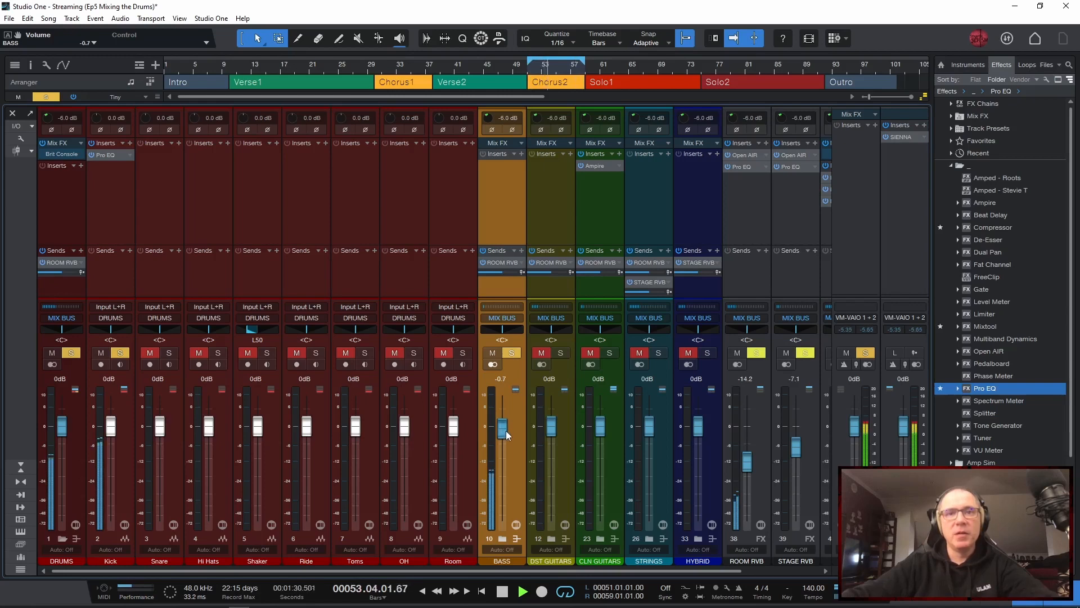
{"action": "left_click_drag", "start_coordinate": [504, 428], "coordinate": [503, 428]}
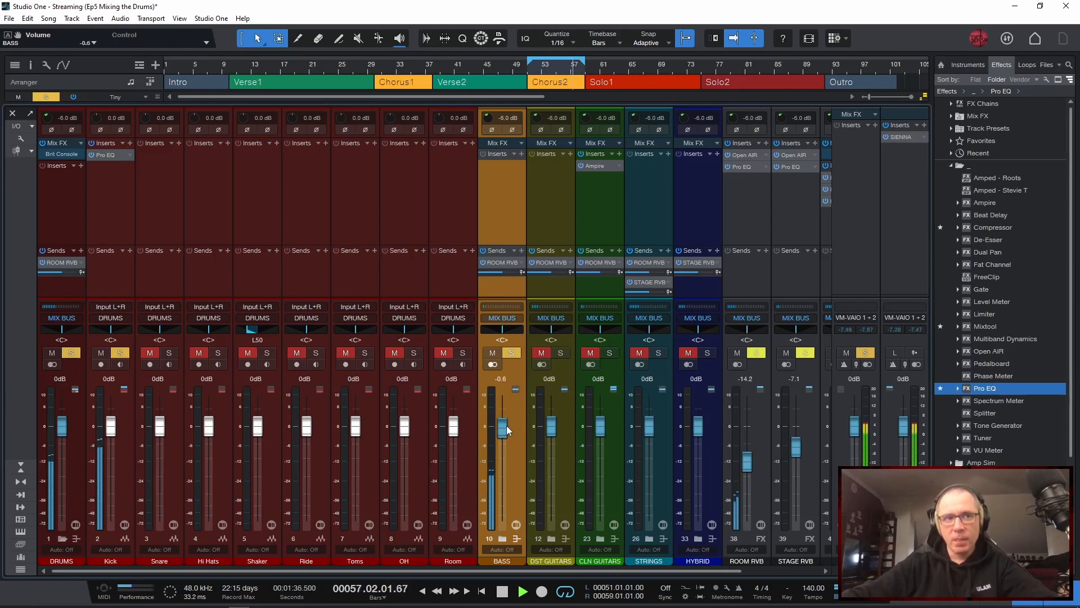
{"action": "key", "text": "space"}
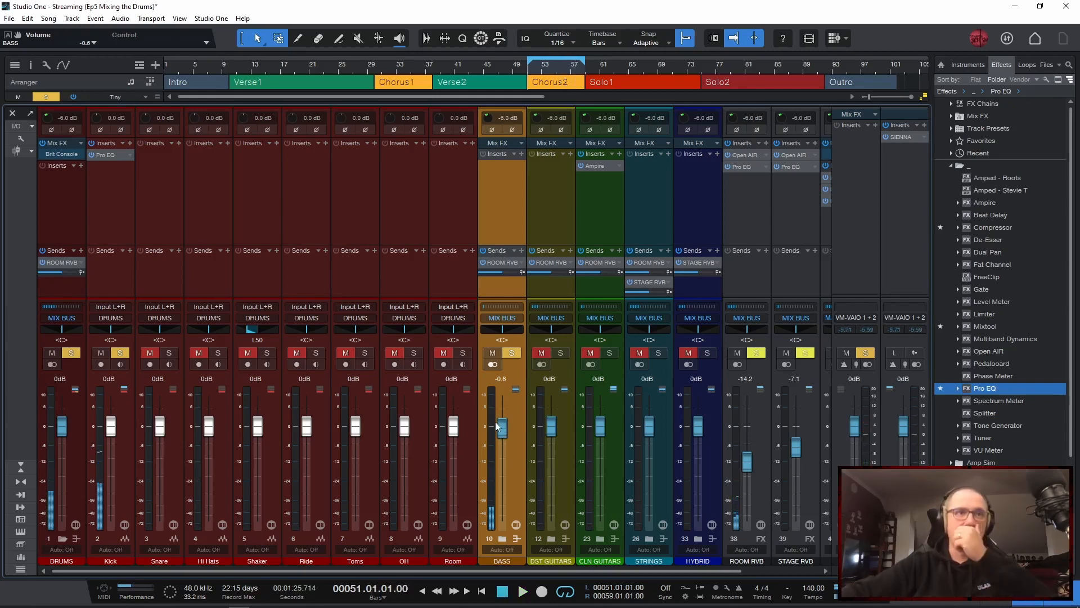
Step: Add a VCA channel controlling both the Kick channel and the BASS bus
{"action": "left_click", "coordinate": [118, 186]}
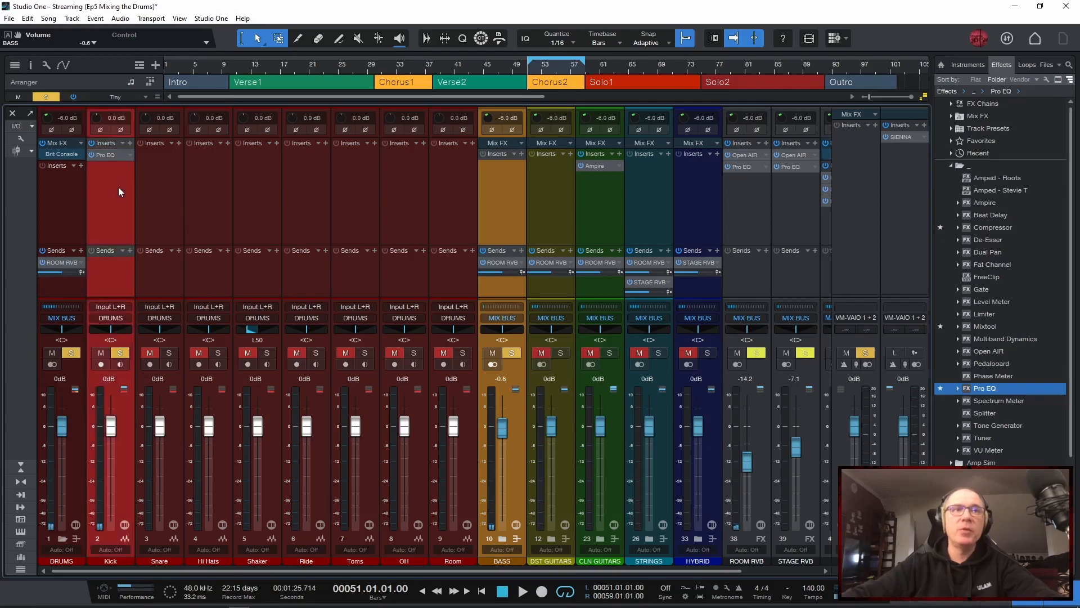
{"action": "right_click", "coordinate": [497, 212]}
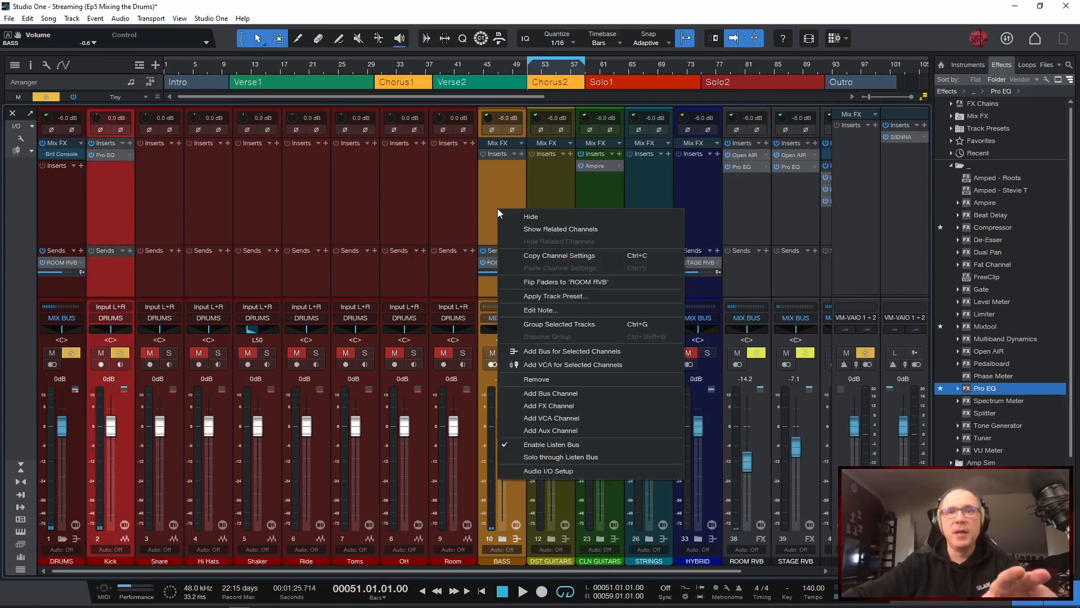
{"action": "left_click", "coordinate": [568, 364]}
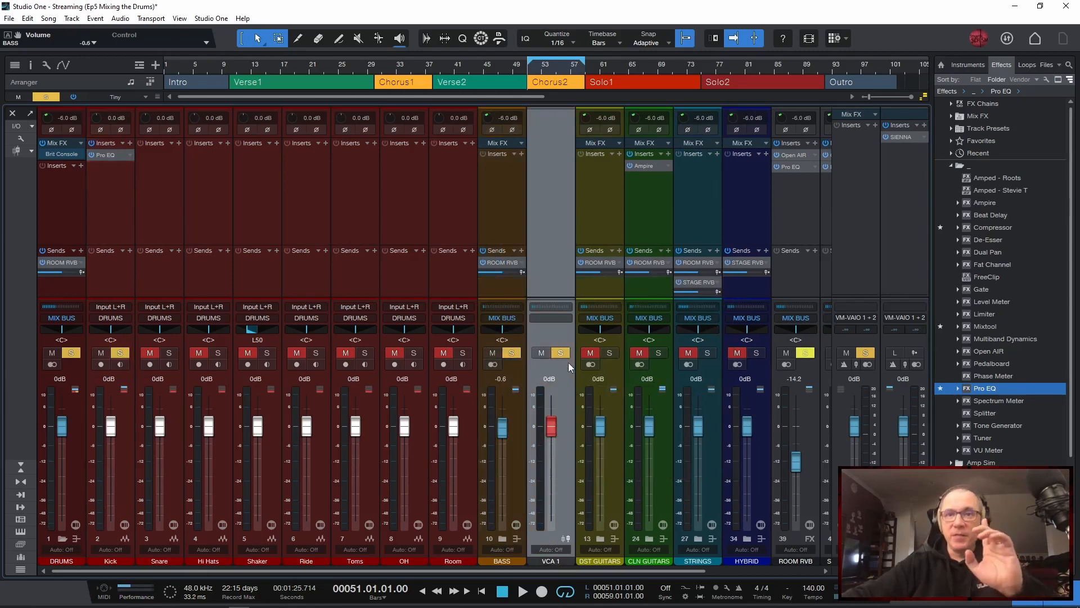
Step: Collapse the DRUMS channels, move the new VCA between STAGE RVB and MIX BUS, and rename it K+B
{"action": "left_click", "coordinate": [62, 539]}
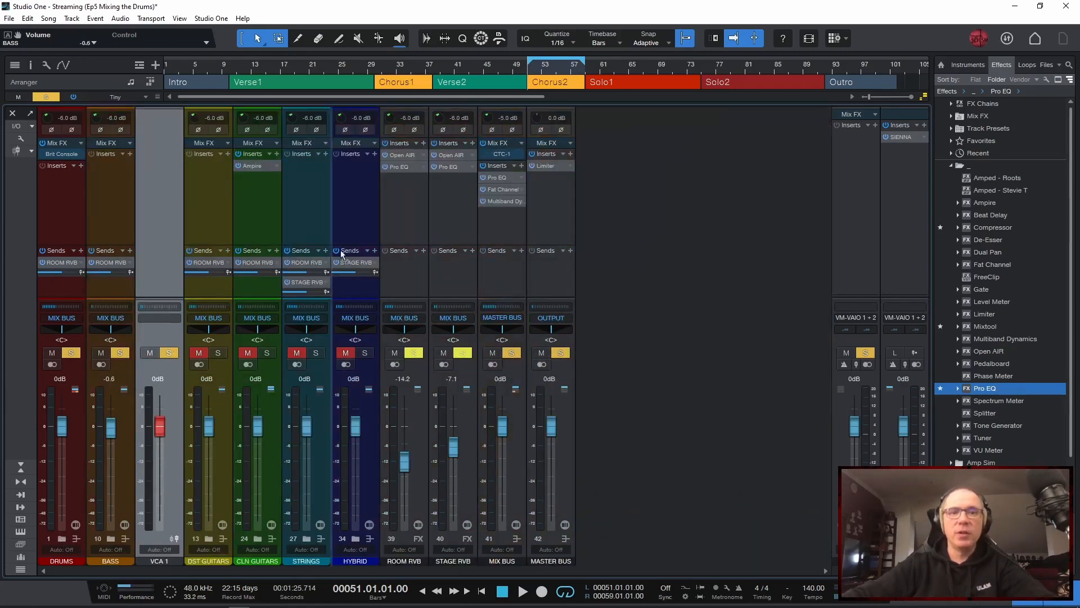
{"action": "left_click_drag", "start_coordinate": [339, 249], "coordinate": [467, 261]}
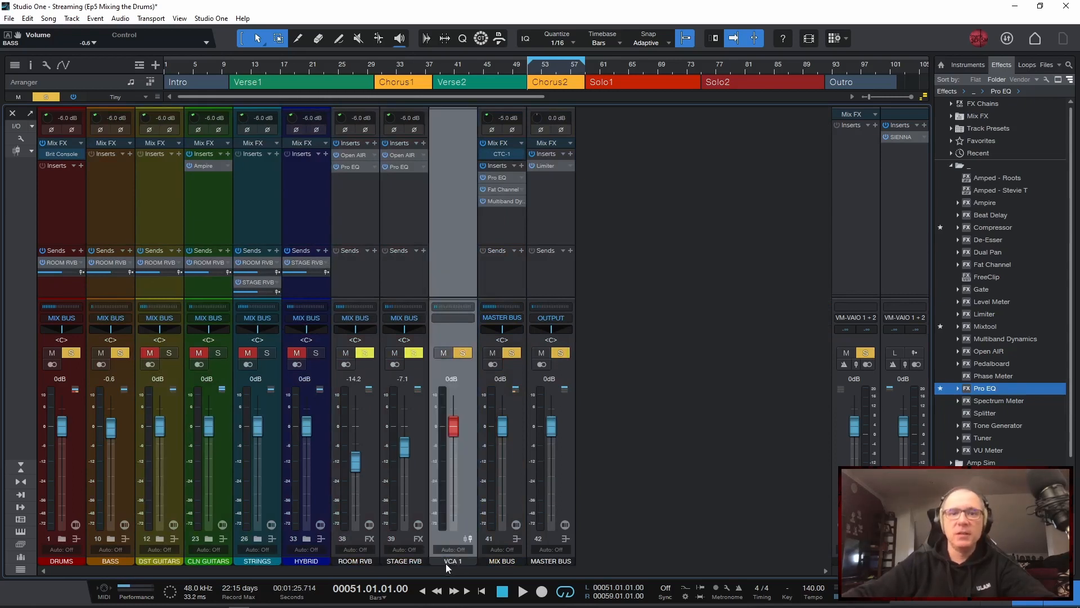
{"action": "type", "text": "K+B"}
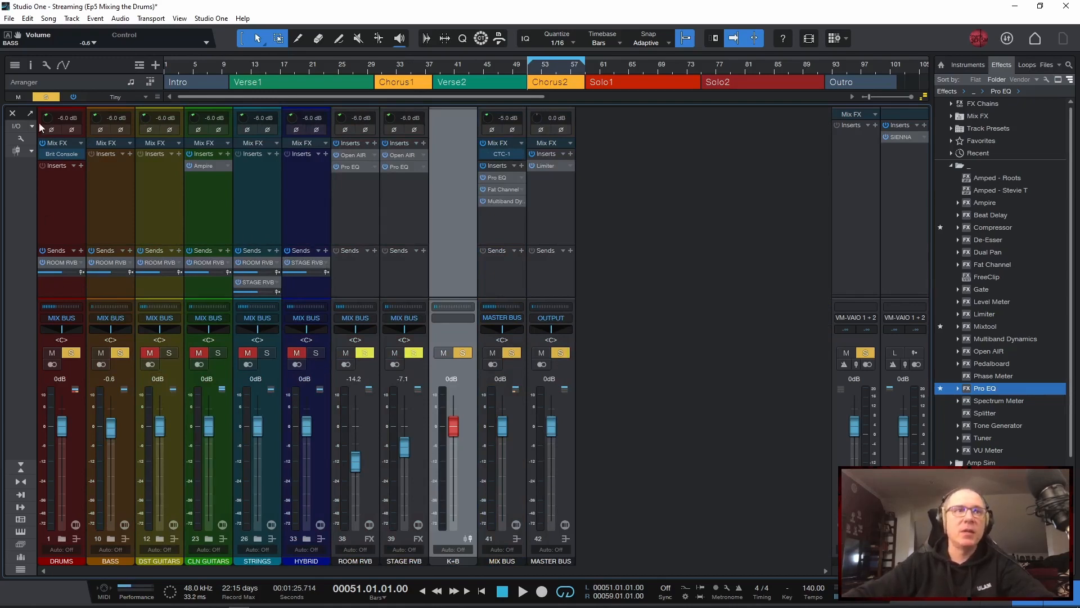
Step: Clear the active solos and raise the K+B VCA volume to +0.6 dB while playing the full mix, then stop playback
{"action": "left_click", "coordinate": [45, 97]}
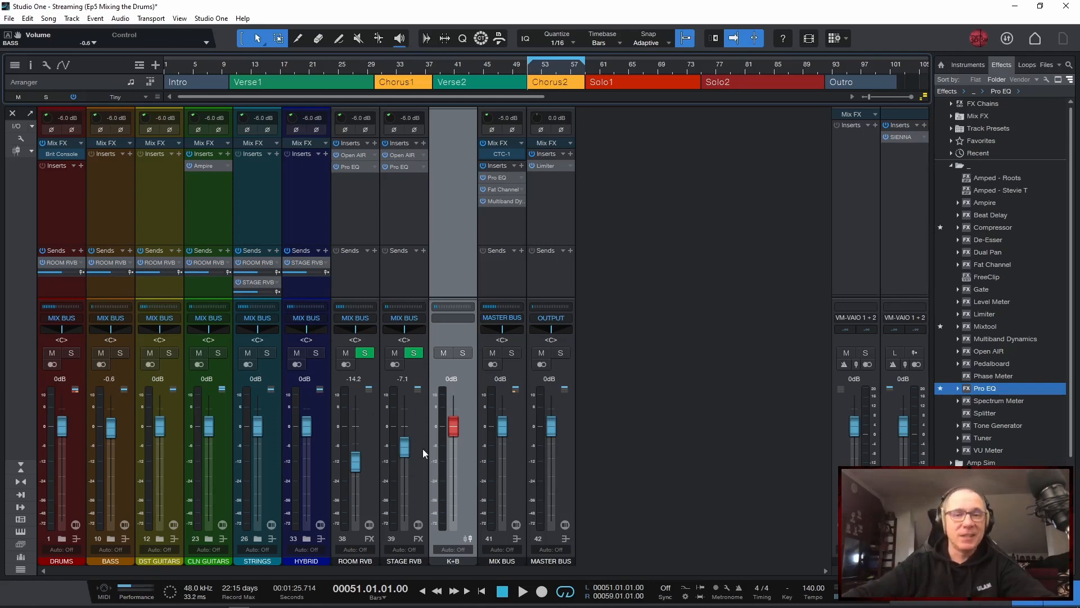
{"action": "key", "text": "space"}
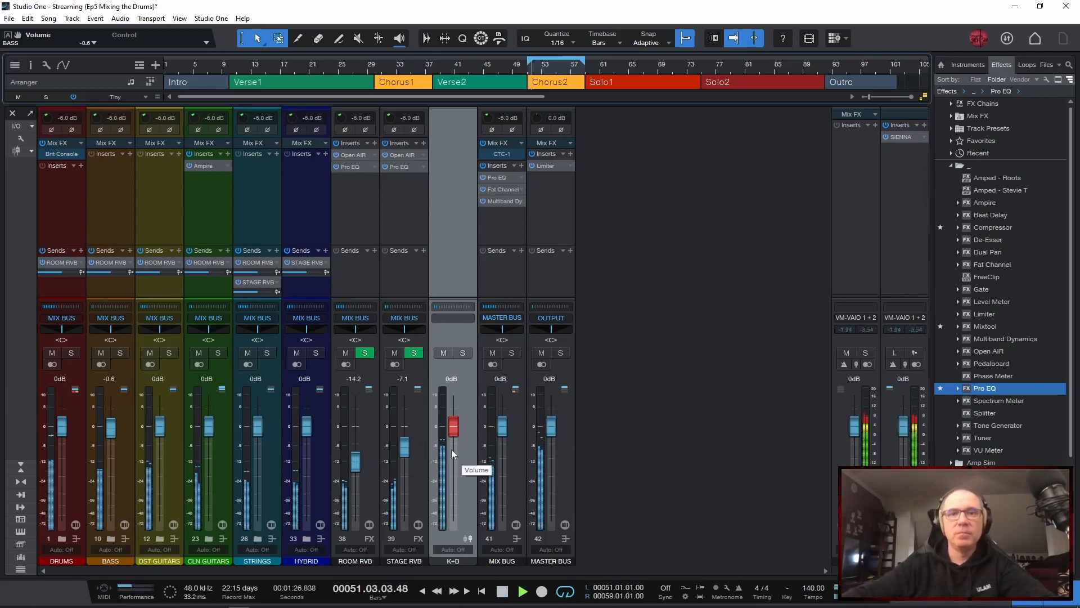
{"action": "left_click", "coordinate": [454, 429]}
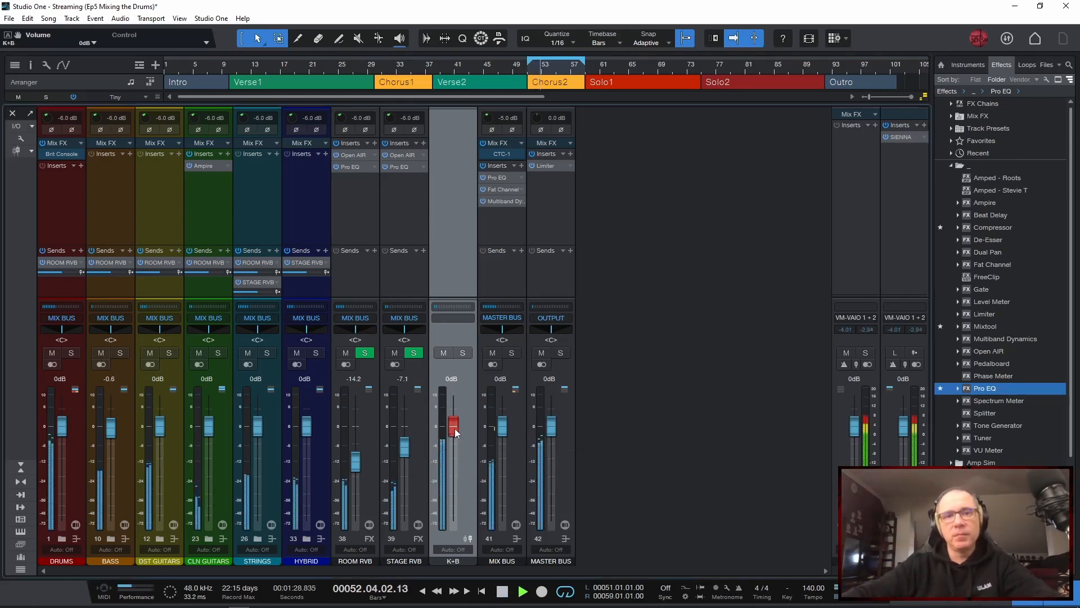
{"action": "left_click_drag", "start_coordinate": [454, 432], "coordinate": [457, 400]}
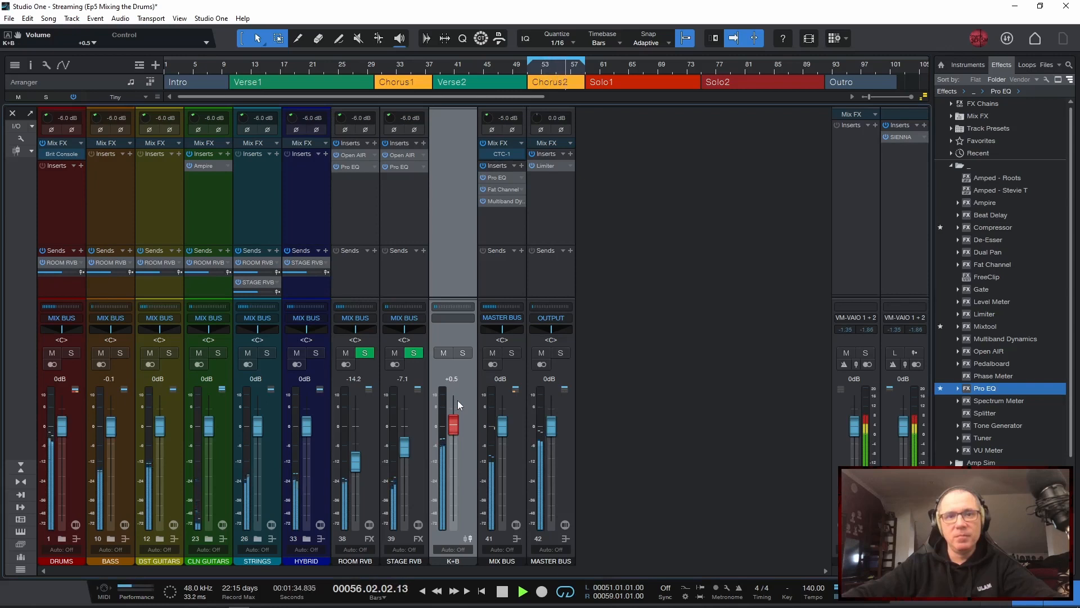
{"action": "mouse_move", "coordinate": [455, 423]}
{"action": "left_mouse_down"}
{"action": "mouse_move", "coordinate": [457, 408]}
{"action": "mouse_move", "coordinate": [455, 423]}
{"action": "left_mouse_up"}
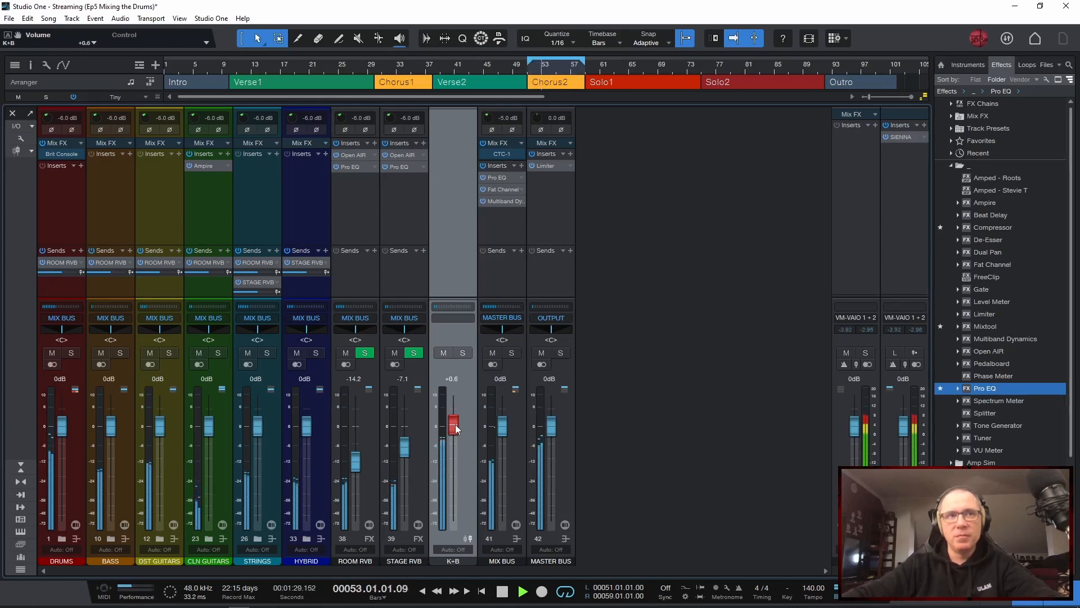
{"action": "key", "text": "space"}
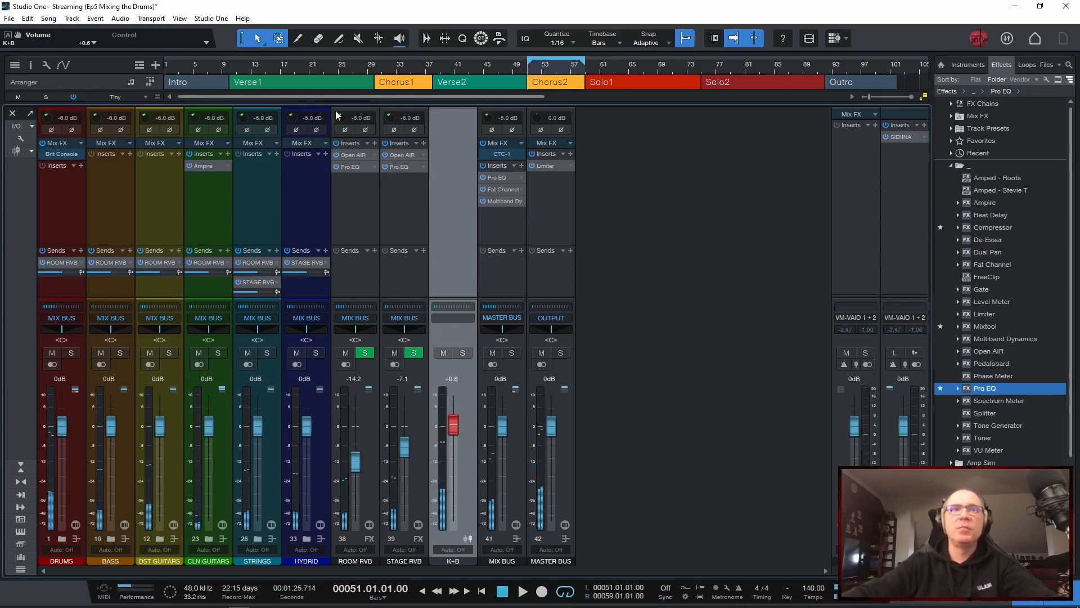
Step: Listen to the full mix in Verse1 and at two points in Verse2 to check the kick and bass balance
{"action": "double_click", "coordinate": [310, 84]}
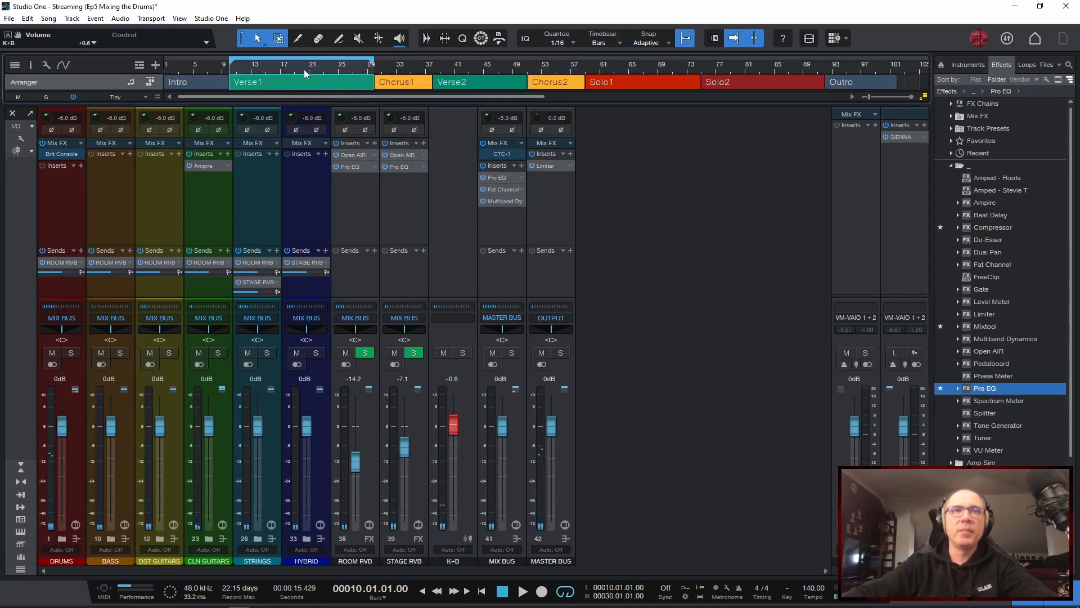
{"action": "left_click", "coordinate": [307, 69]}
{"action": "key", "text": "space"}
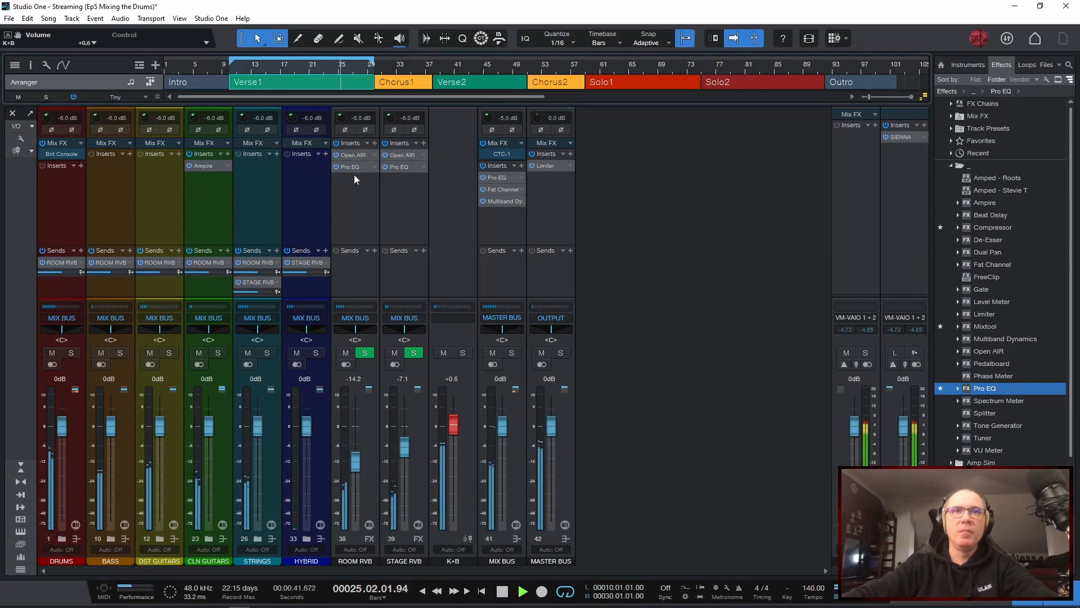
{"action": "key", "text": "space"}
{"action": "left_click", "coordinate": [455, 64]}
{"action": "key", "text": "space"}
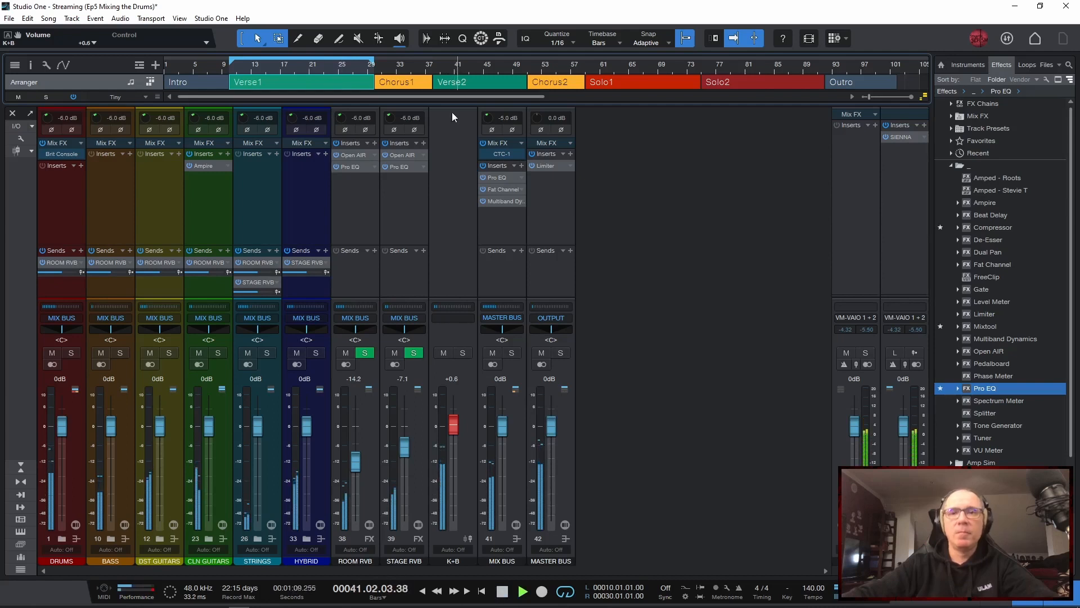
{"action": "left_click", "coordinate": [484, 65]}
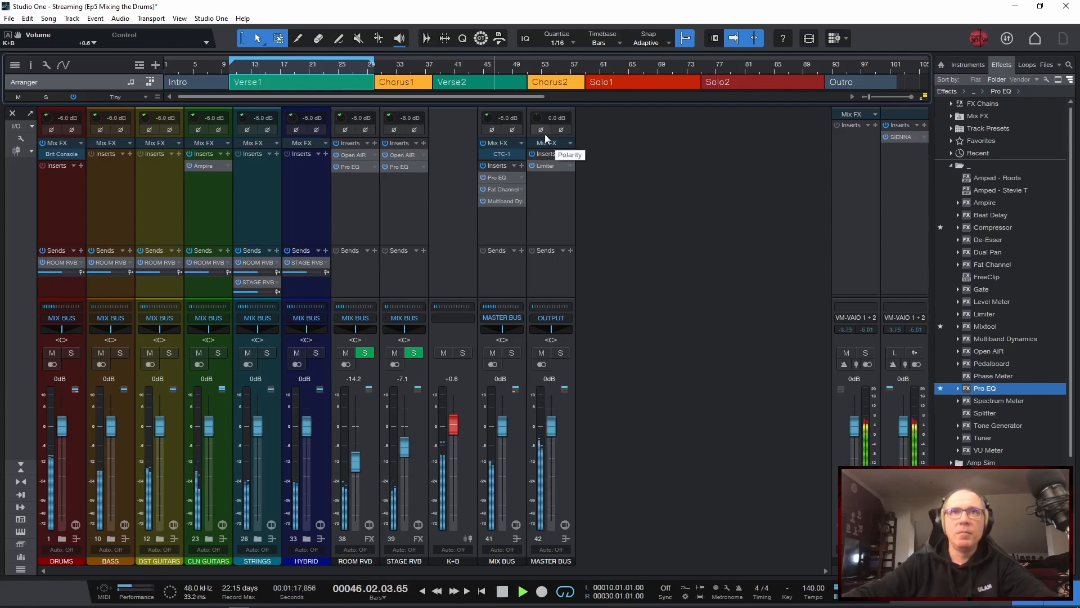
{"action": "key", "text": "space"}
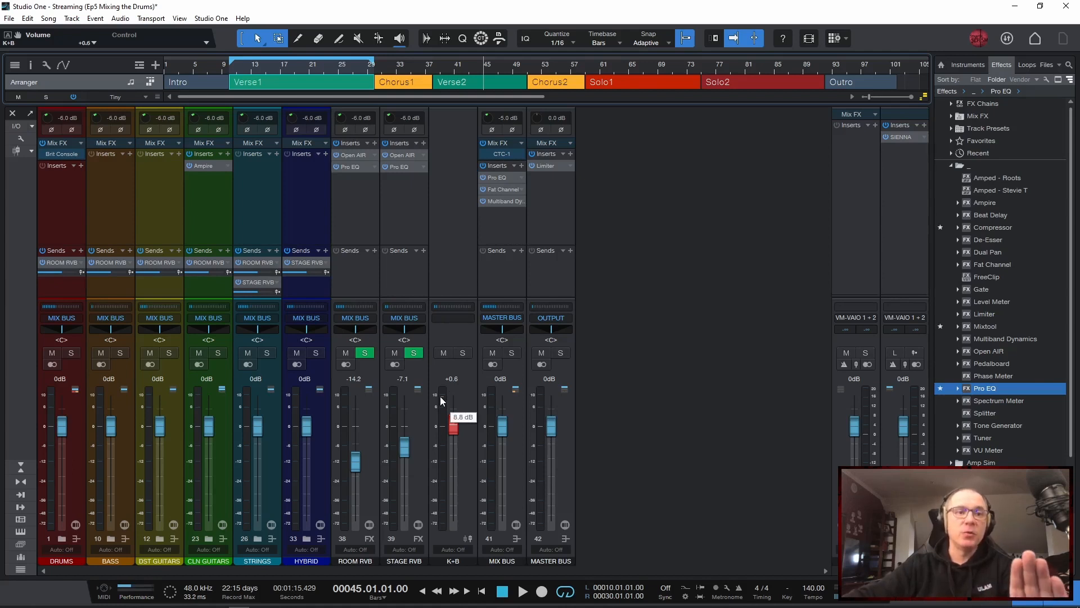
Step: Loop Chorus2 and lower the DST GUITARS bus volume to -0.5 dB during playback
{"action": "left_click", "coordinate": [544, 86]}
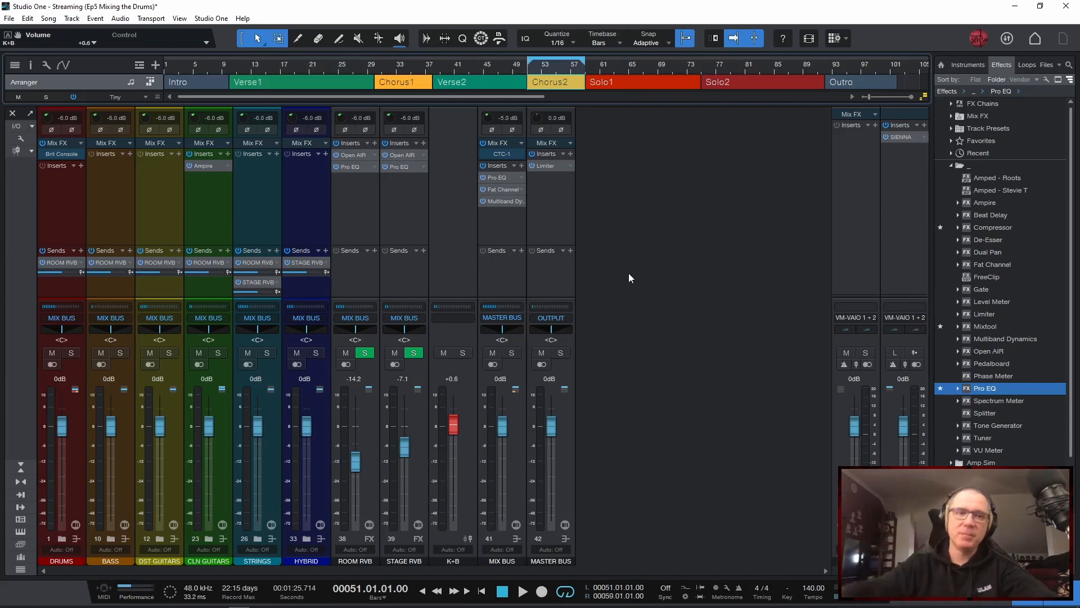
{"action": "key", "text": "space"}
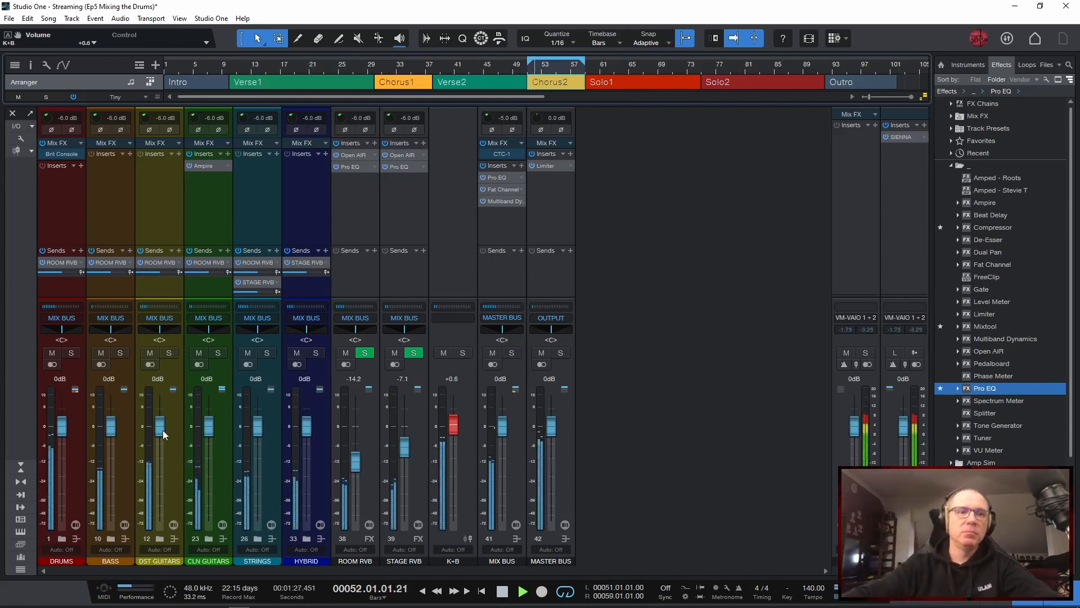
{"action": "left_click_drag", "start_coordinate": [161, 431], "coordinate": [159, 457]}
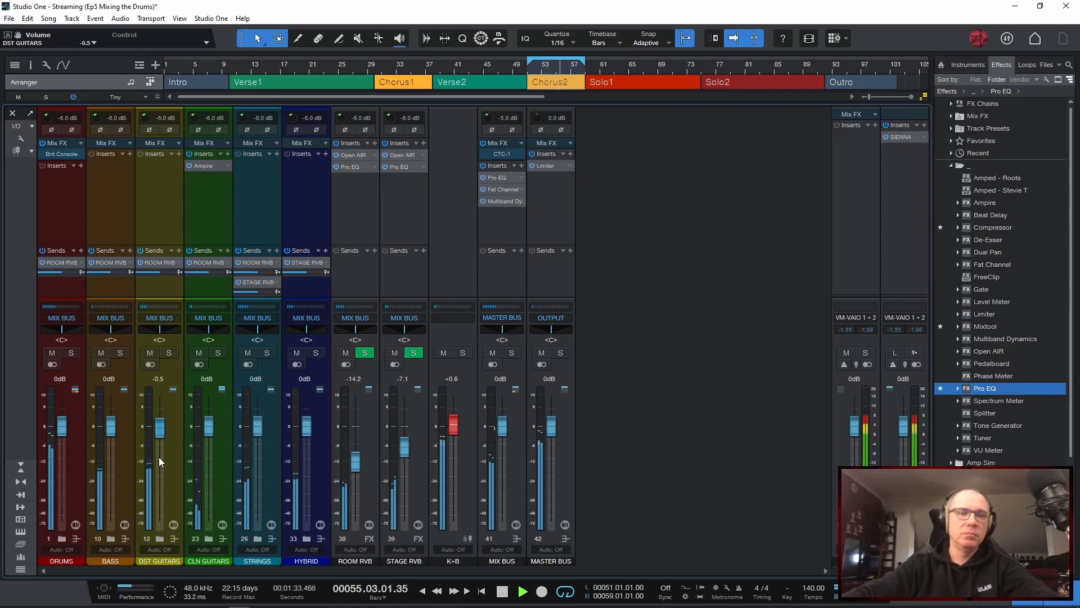
Step: Lower the HYBRID bus volume to -5.7 dB and mute the bus
{"action": "left_click_drag", "start_coordinate": [306, 427], "coordinate": [309, 452]}
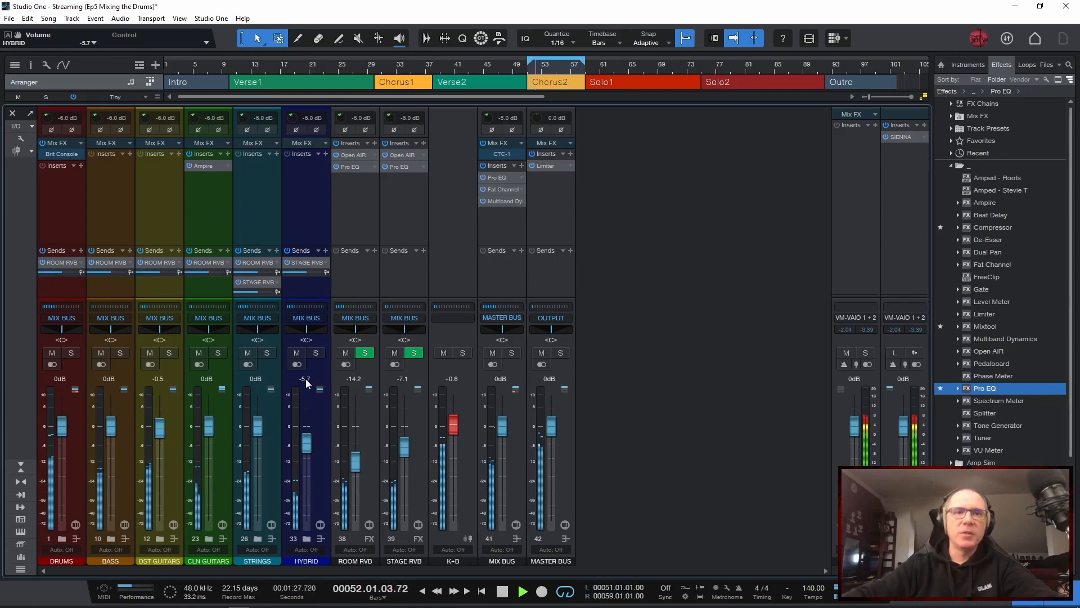
{"action": "left_click", "coordinate": [297, 353]}
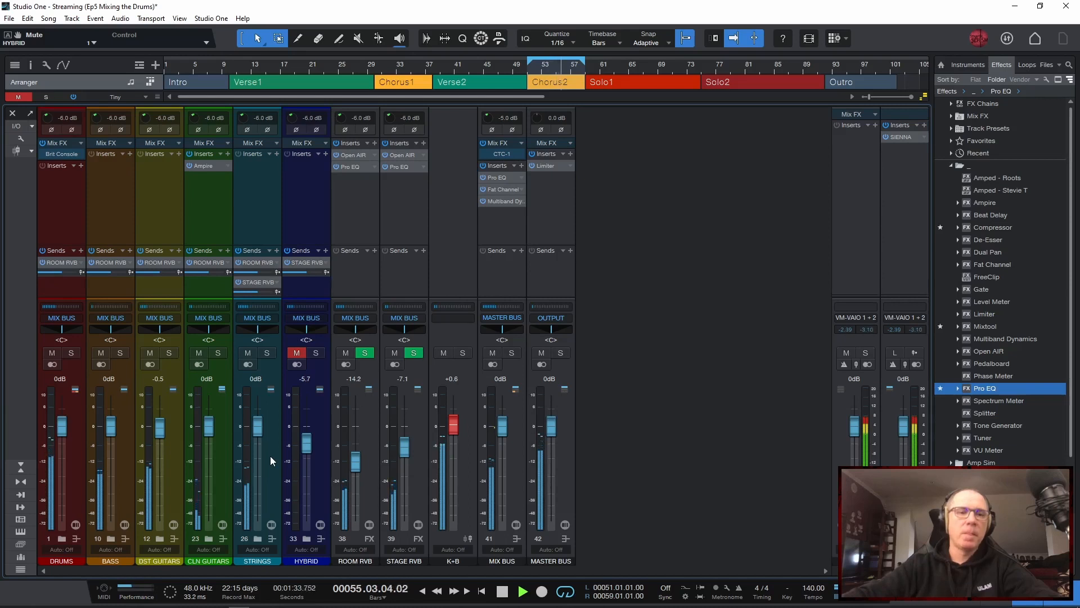
Step: Readjust the DST GUITARS bus during playback, dipping to -1.0 dB and settling its volume at -0.6 dB
{"action": "left_click", "coordinate": [159, 433]}
{"action": "left_click_drag", "start_coordinate": [160, 448], "coordinate": [159, 460]}
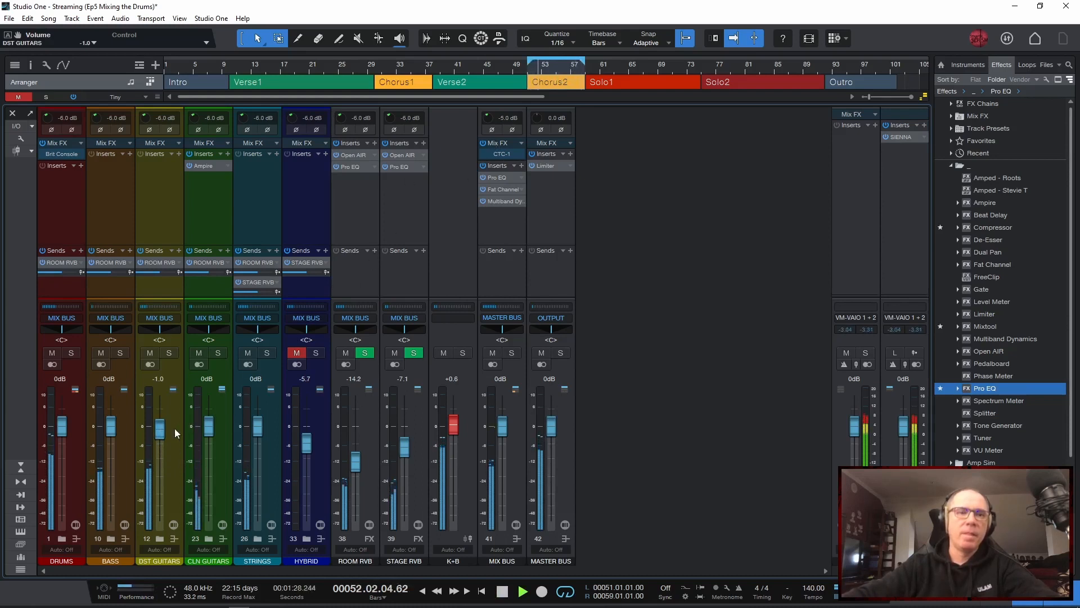
{"action": "left_click_drag", "start_coordinate": [160, 433], "coordinate": [163, 406]}
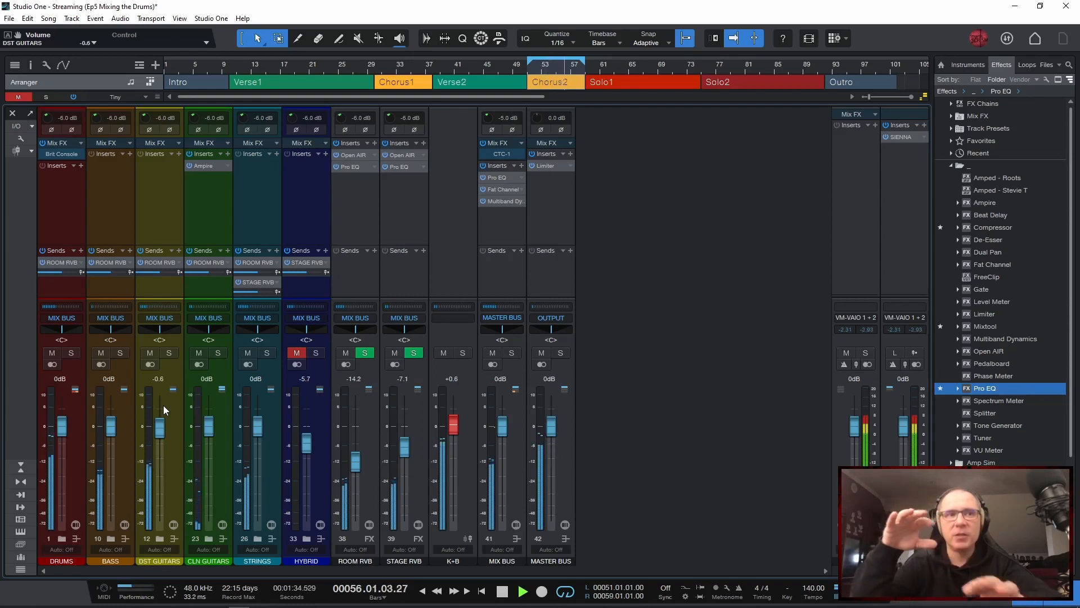
Step: Expand the DRUMS folder, solo the Snare and DST GUITARS channels, and listen to them together in Chorus2
{"action": "key", "text": "space"}
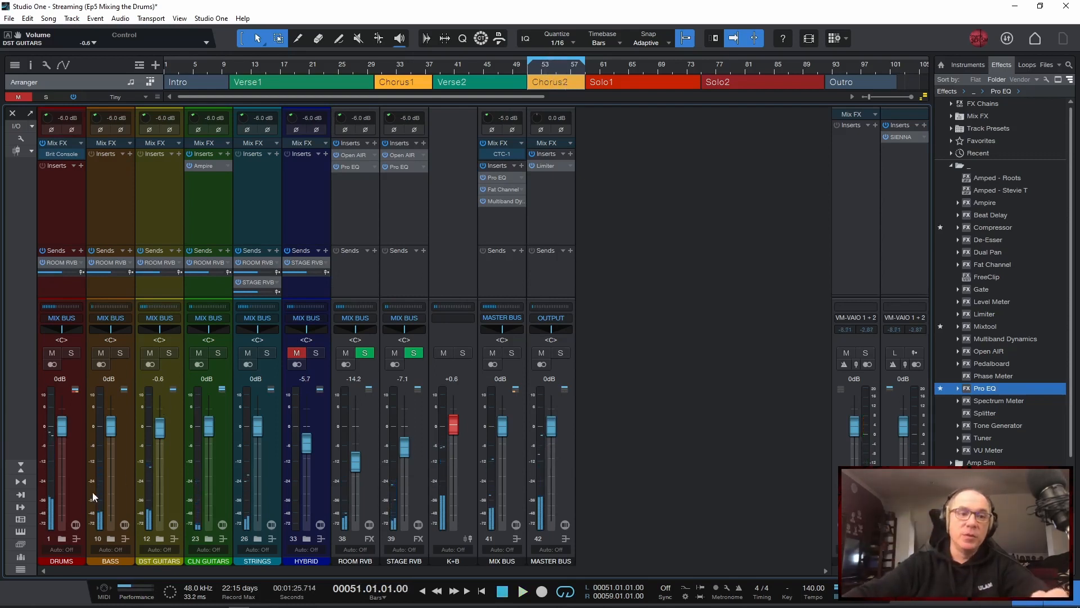
{"action": "left_click", "coordinate": [62, 538]}
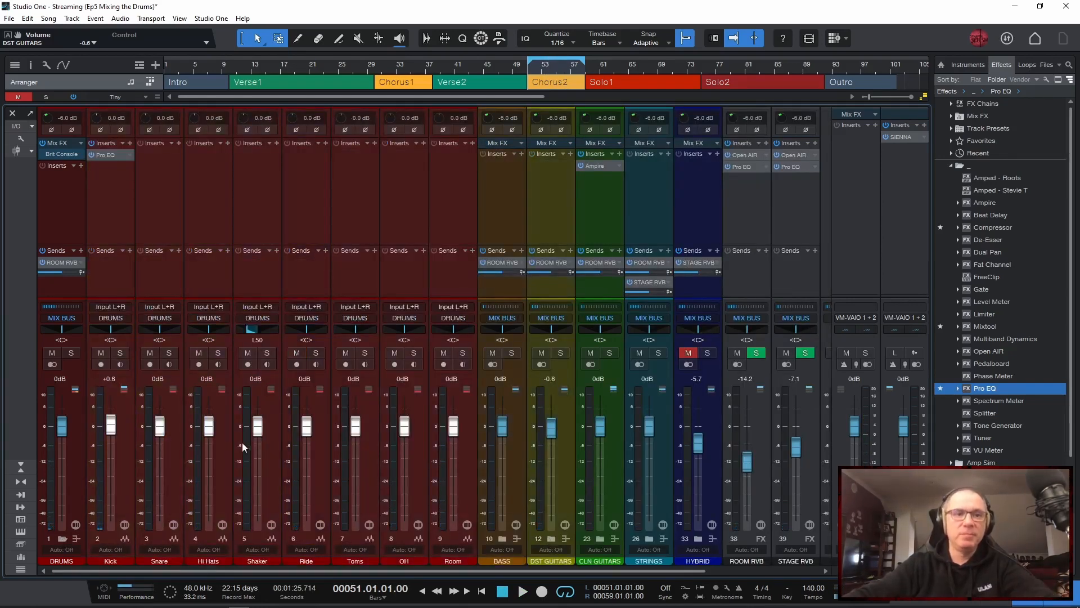
{"action": "left_click", "coordinate": [169, 353]}
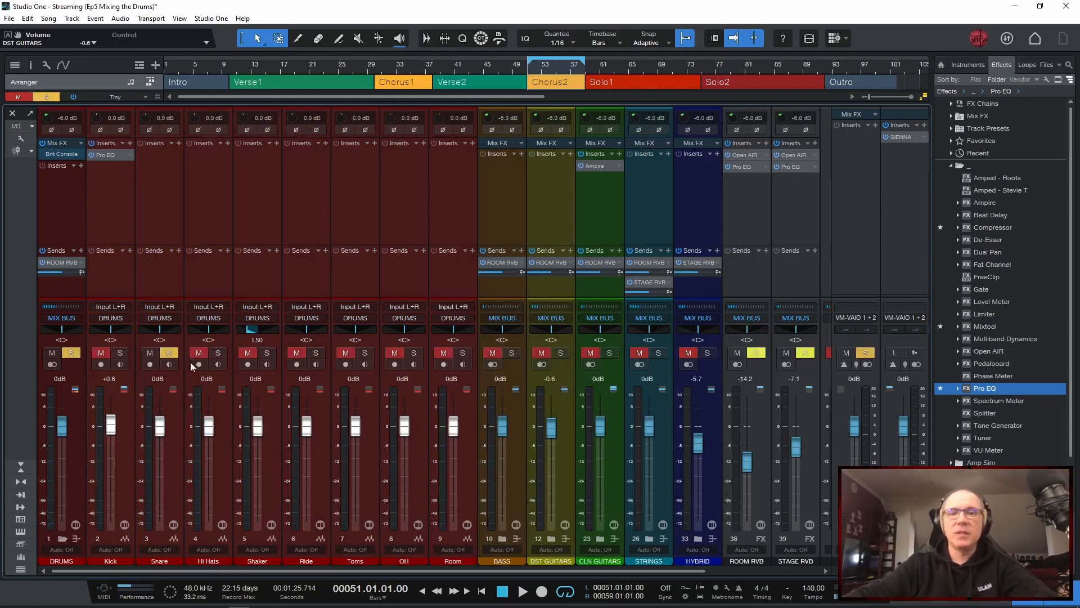
{"action": "left_click", "coordinate": [557, 352]}
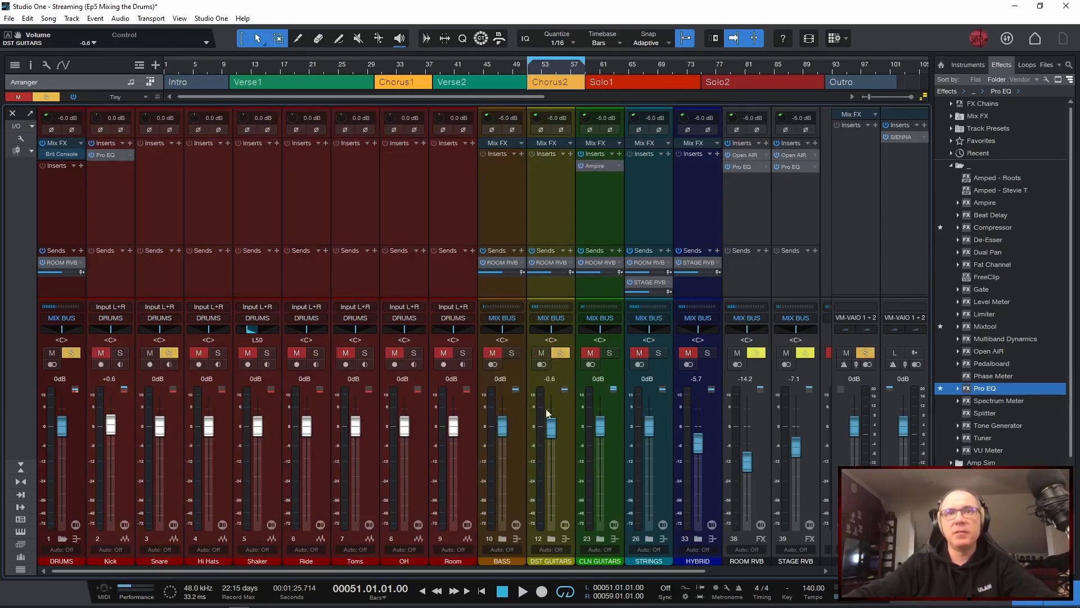
{"action": "key", "text": "space"}
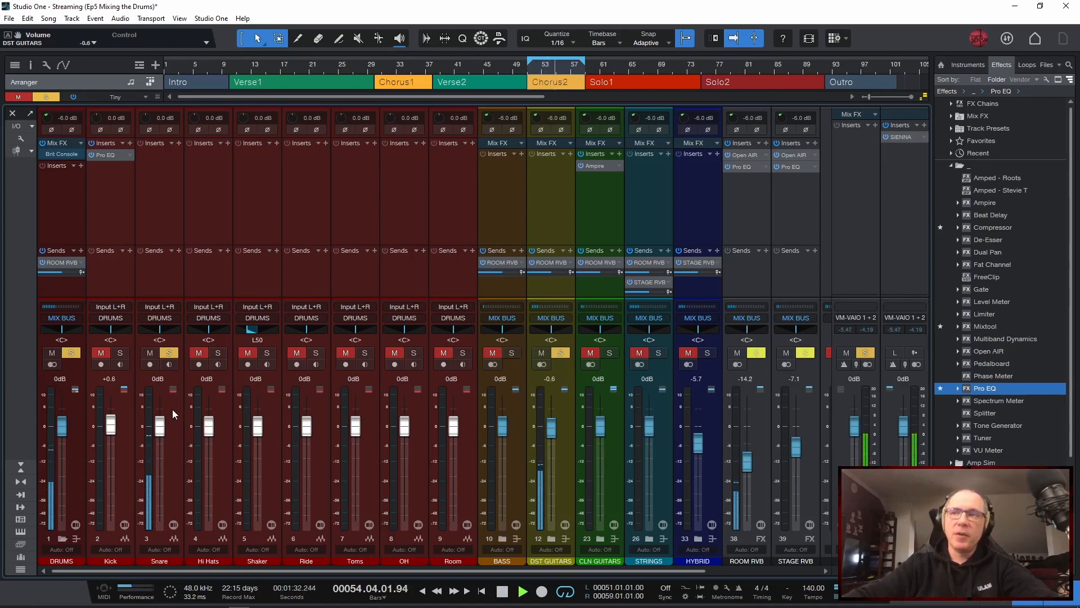
{"action": "key", "text": "space"}
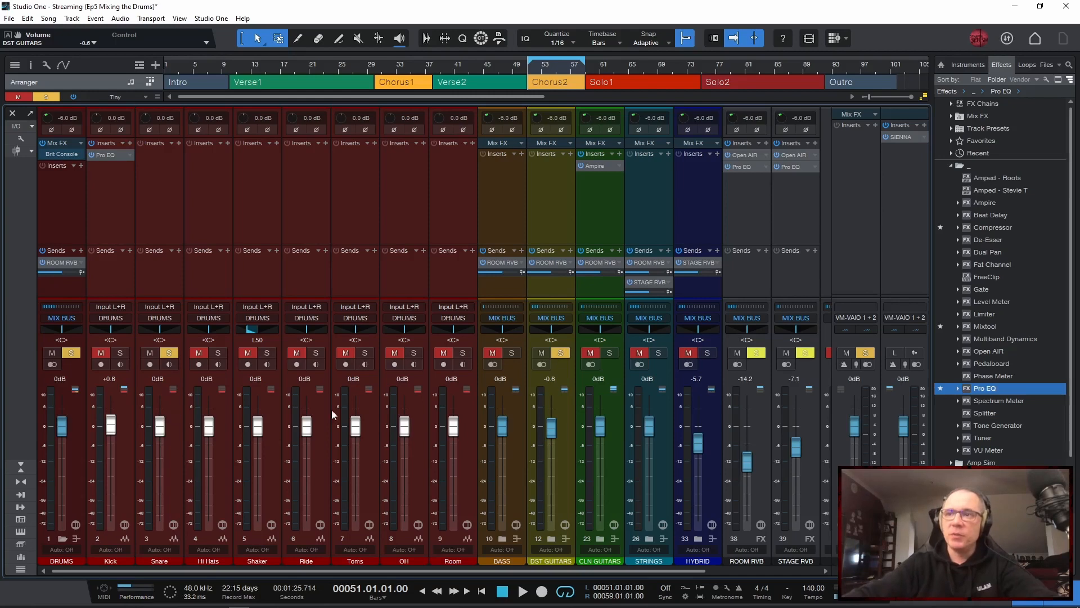
Step: Insert FreeClip on the Snare channel and lower its clip ceiling to -8.1 dB during playback
{"action": "left_click_drag", "start_coordinate": [984, 275], "coordinate": [163, 184]}
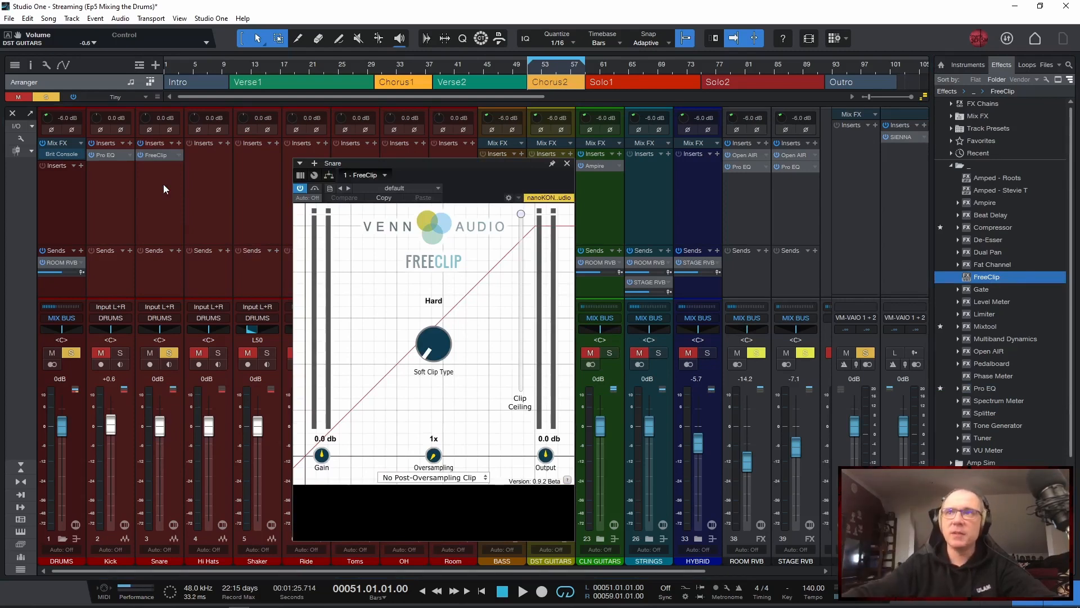
{"action": "key", "text": "space"}
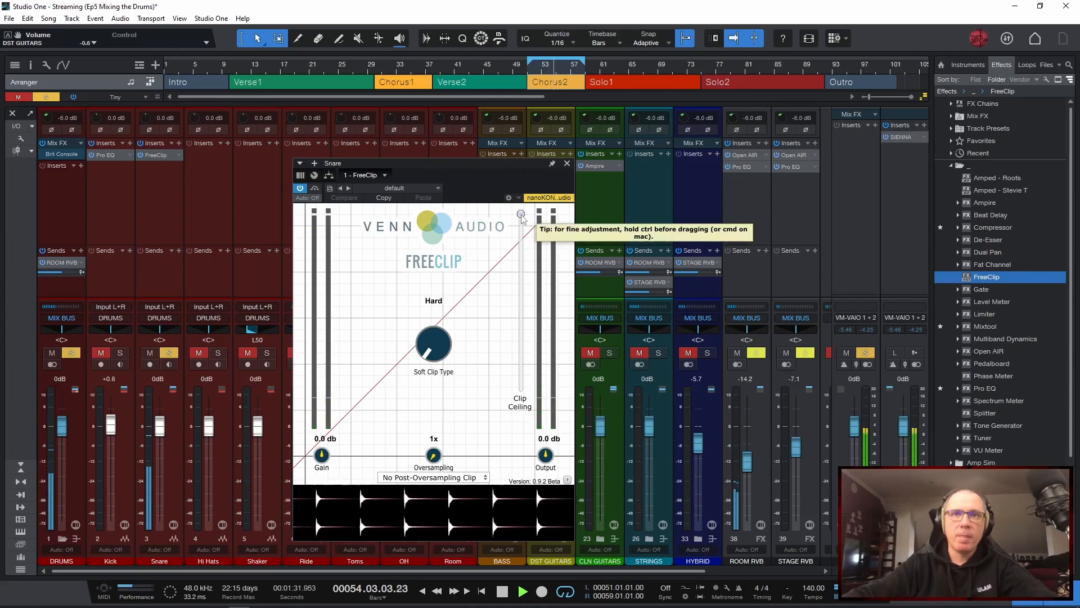
{"action": "left_click_drag", "start_coordinate": [521, 215], "coordinate": [519, 251]}
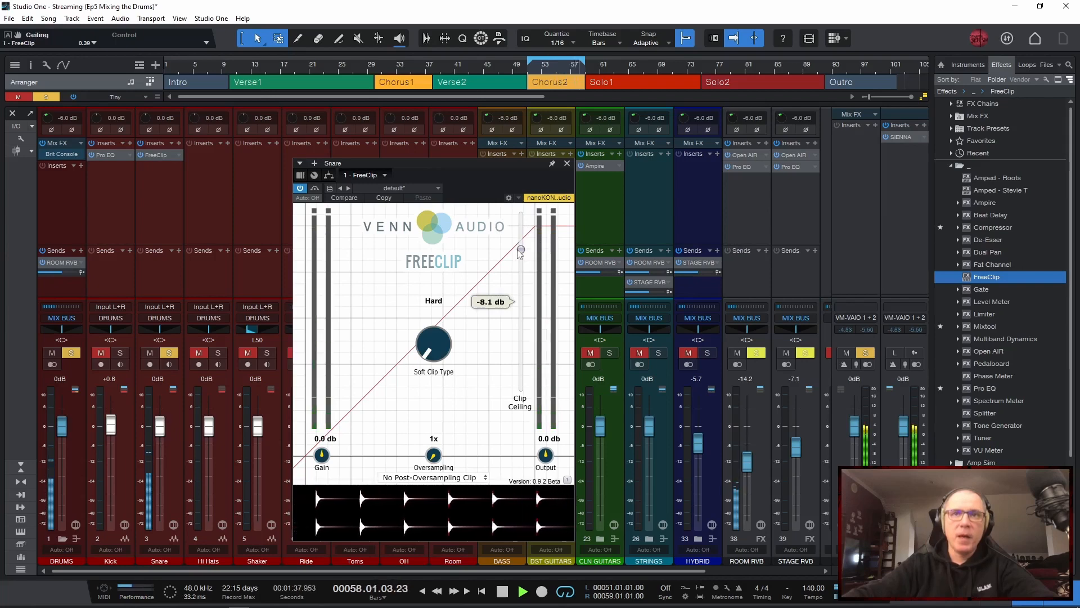
{"action": "key", "text": "space"}
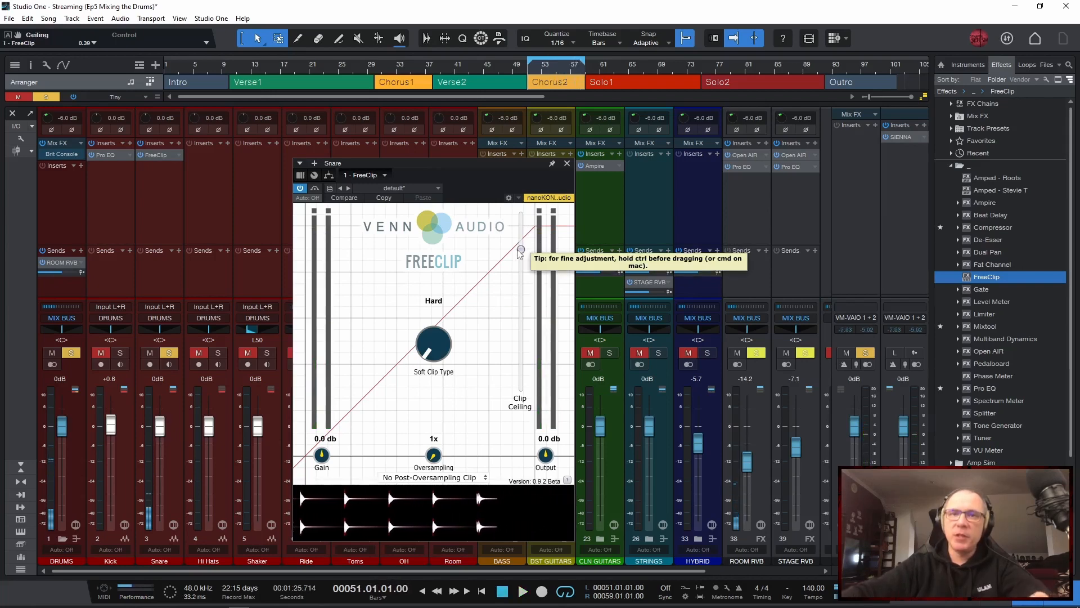
Step: Raise the Snare's FreeClip ceiling to 0.60 during playback and close the plug-in window
{"action": "key", "text": "space"}
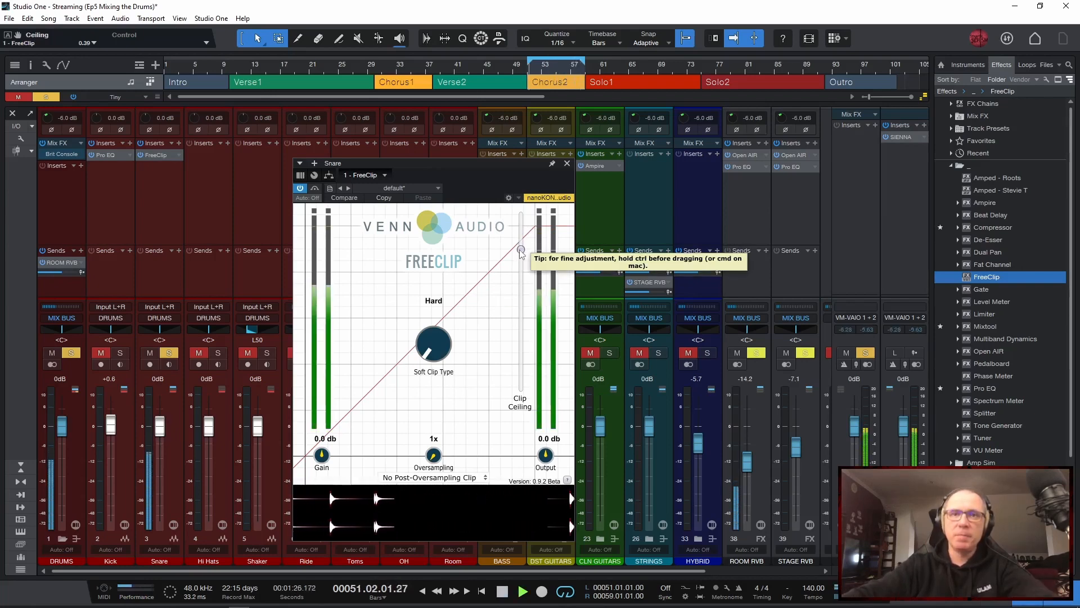
{"action": "mouse_move", "coordinate": [521, 252]}
{"action": "left_mouse_down"}
{"action": "mouse_move", "coordinate": [521, 297]}
{"action": "mouse_move", "coordinate": [515, 241]}
{"action": "left_mouse_up"}
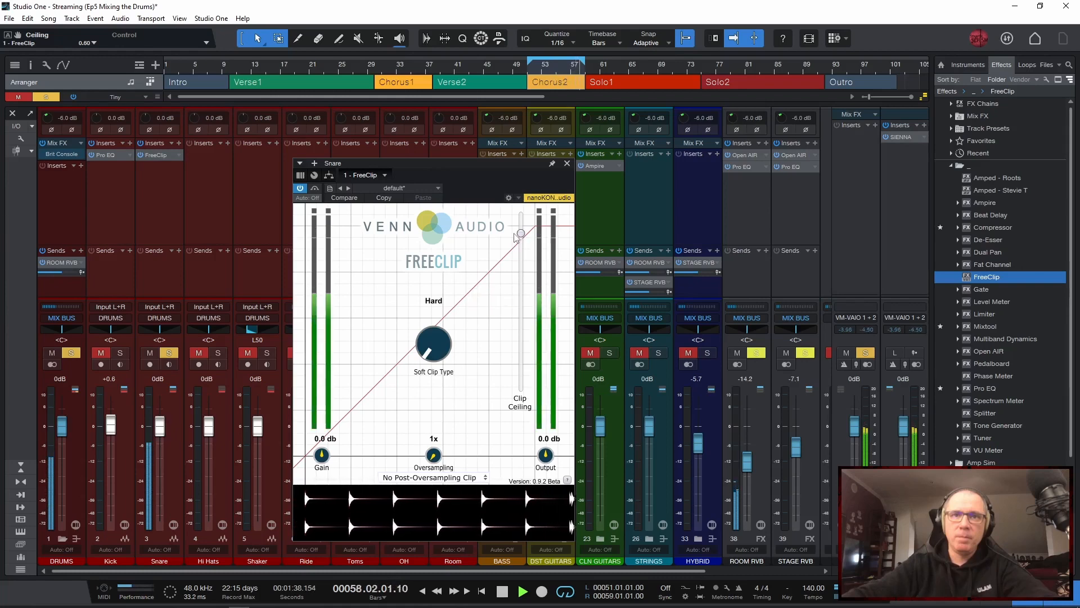
{"action": "key", "text": "space"}
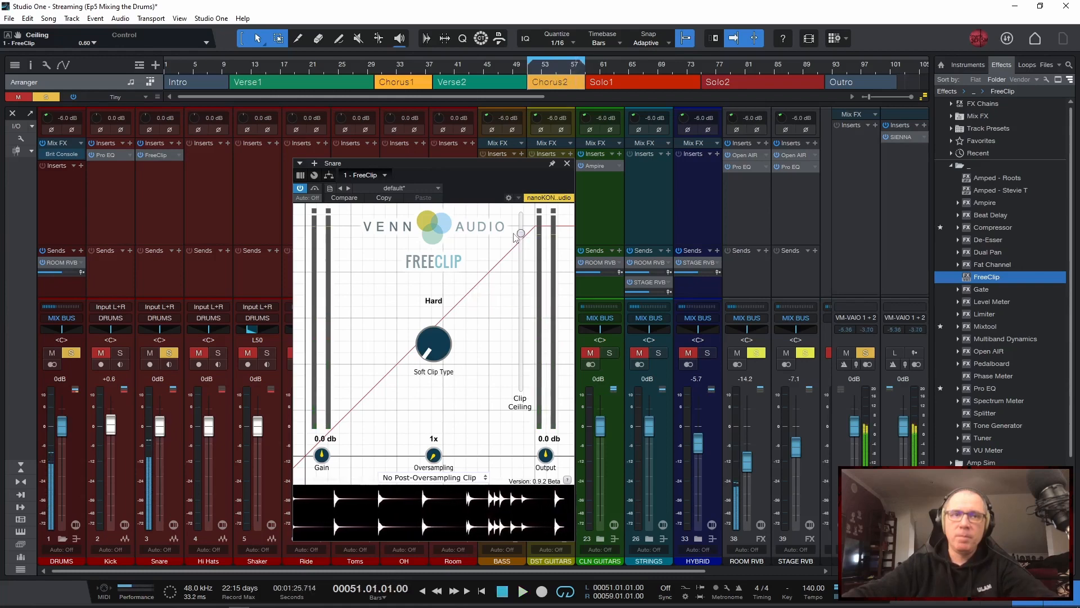
{"action": "left_click", "coordinate": [567, 163]}
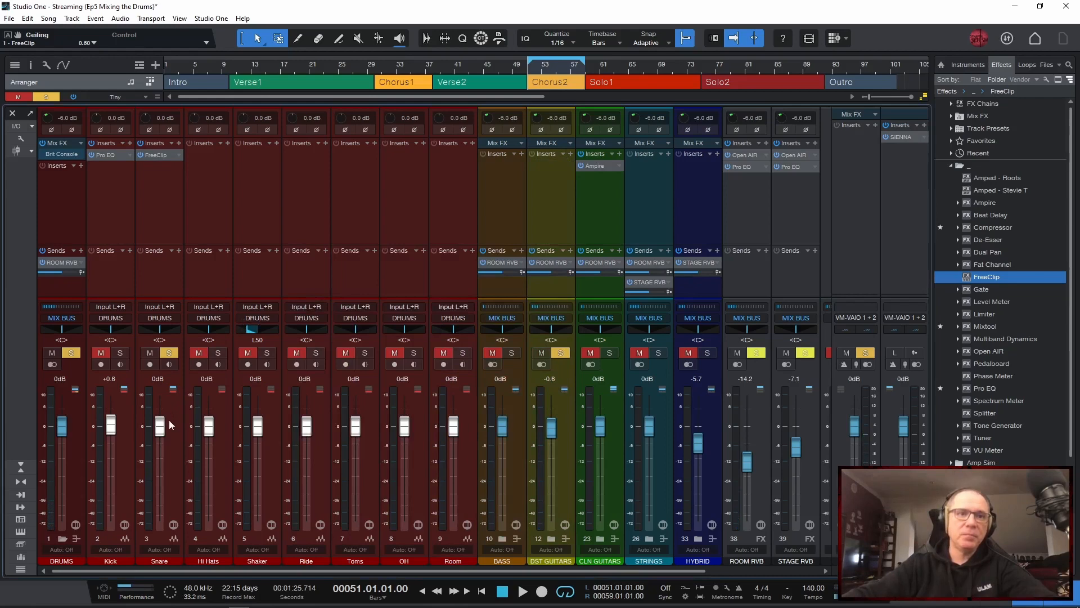
Step: Set the Snare volume to +1.0 dB during playback, and clear all solos to hear it in the full mix
{"action": "key", "text": "space"}
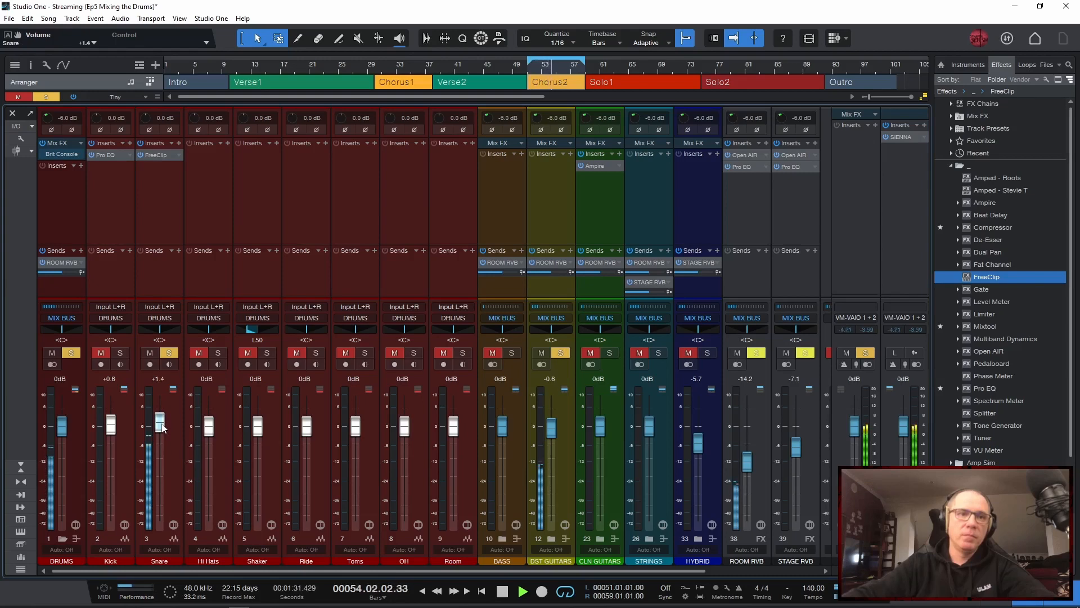
{"action": "left_click_drag", "start_coordinate": [159, 434], "coordinate": [160, 441]}
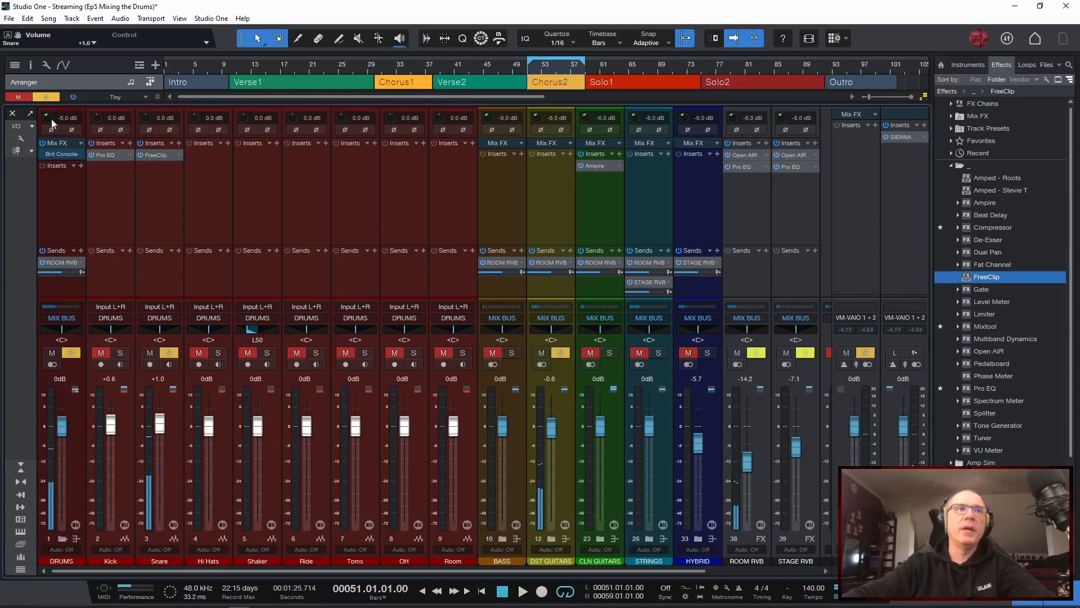
{"action": "left_click", "coordinate": [48, 96]}
{"action": "key", "text": "space"}
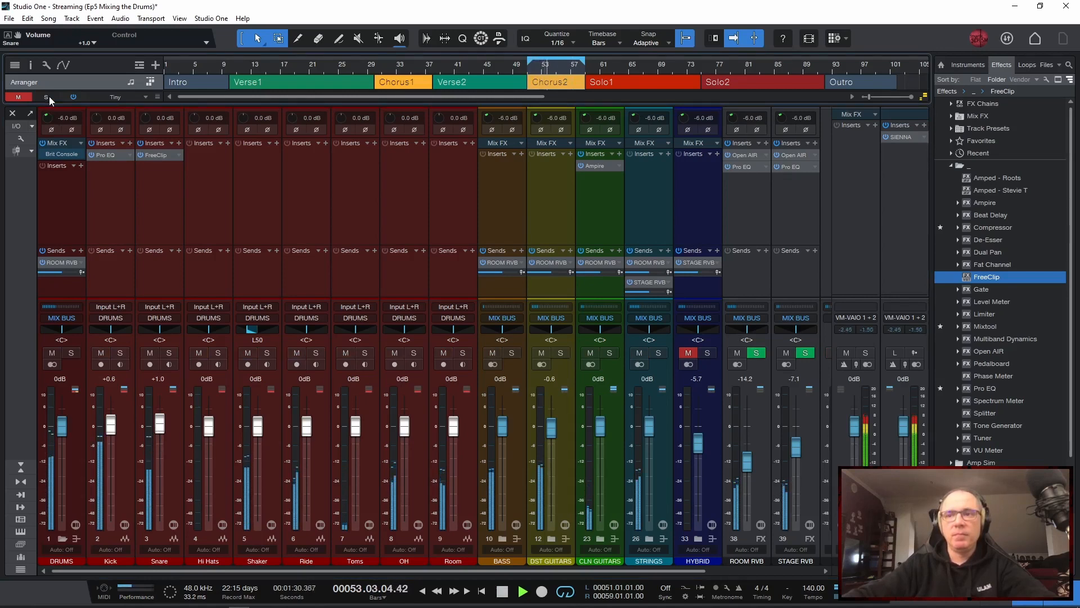
{"action": "key", "text": "space"}
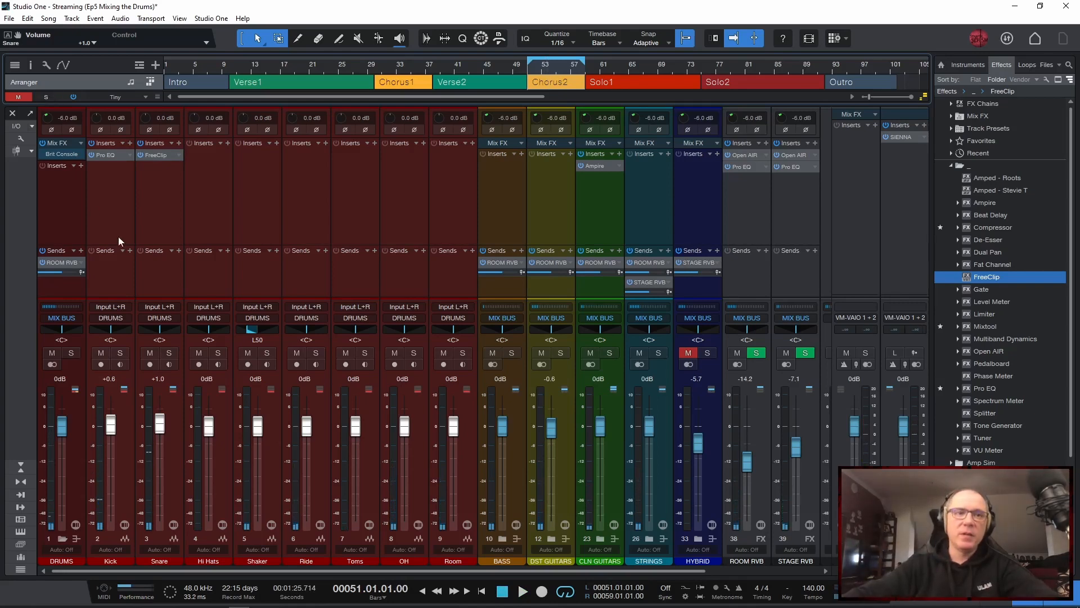
Step: Restore the solos to hear the snare with the distorted guitars, and clear them to compare against the full mix
{"action": "left_click", "coordinate": [45, 99]}
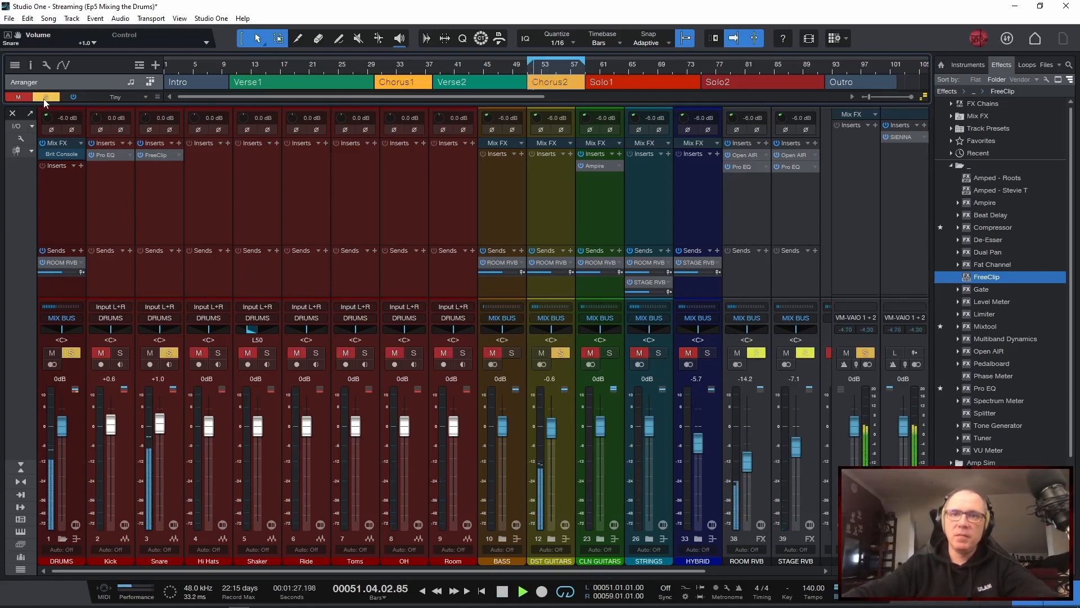
{"action": "key", "text": "space"}
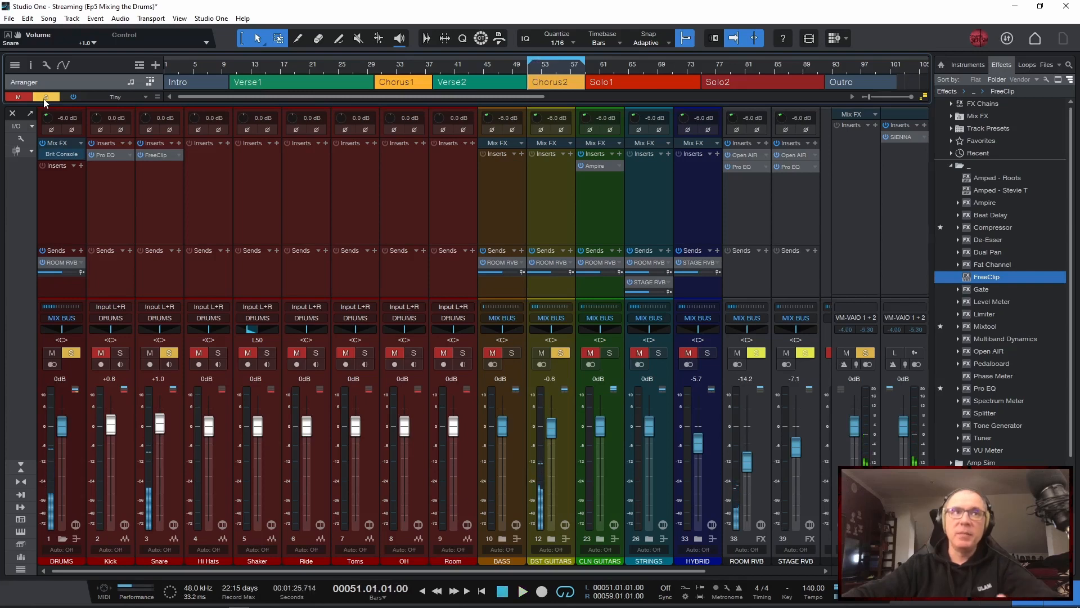
{"action": "left_click", "coordinate": [46, 98]}
{"action": "key", "text": "space"}
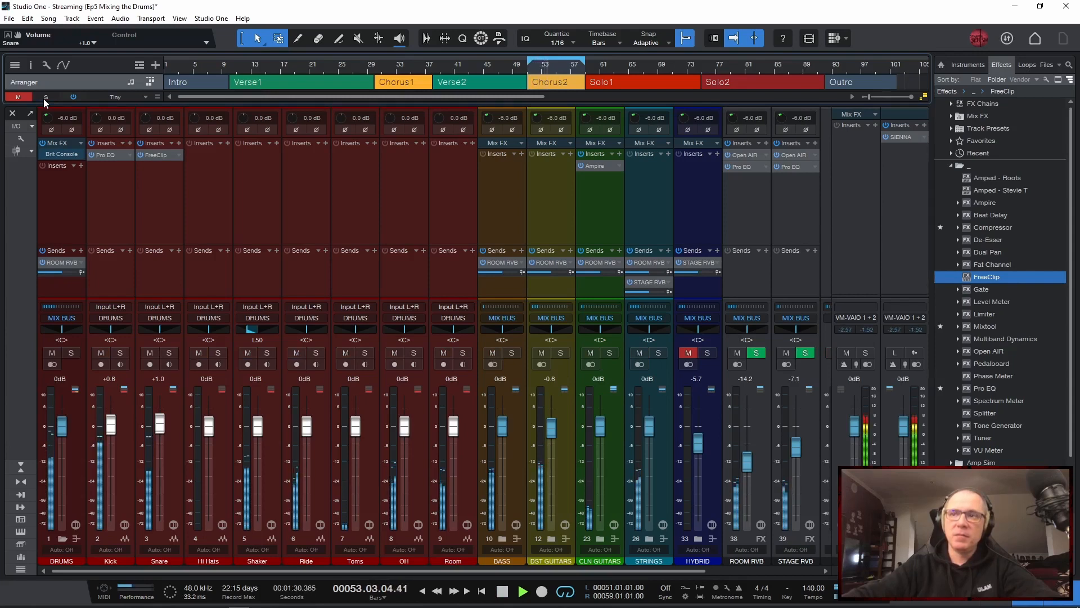
{"action": "key", "text": "space"}
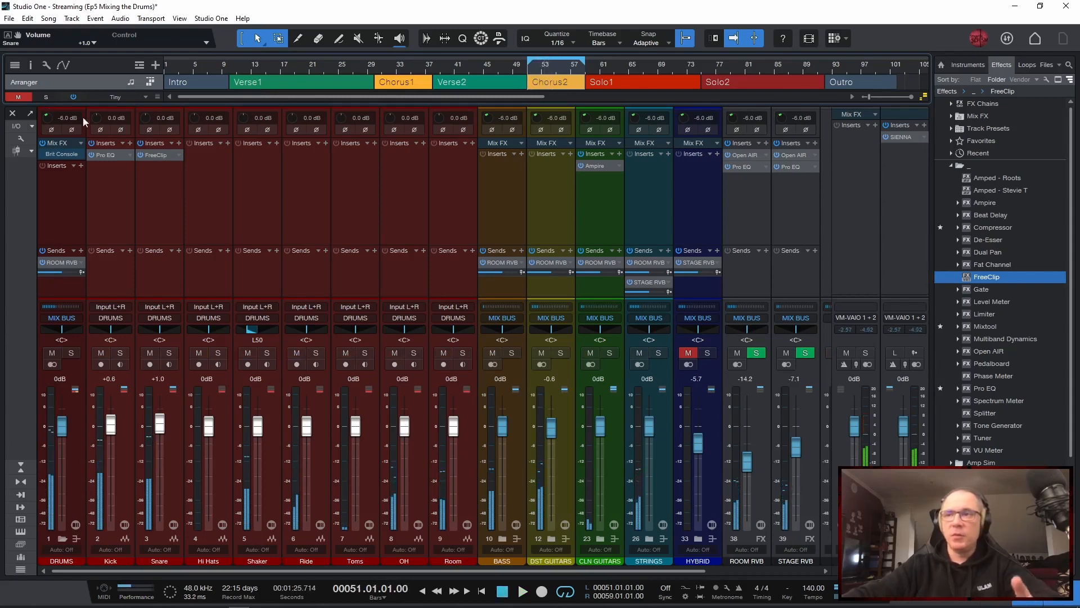
Step: Insert Pro EQ after FreeClip on the Snare channel and enable its HF shelf with 2.16 dB of gain during playback
{"action": "left_click_drag", "start_coordinate": [992, 394], "coordinate": [164, 202]}
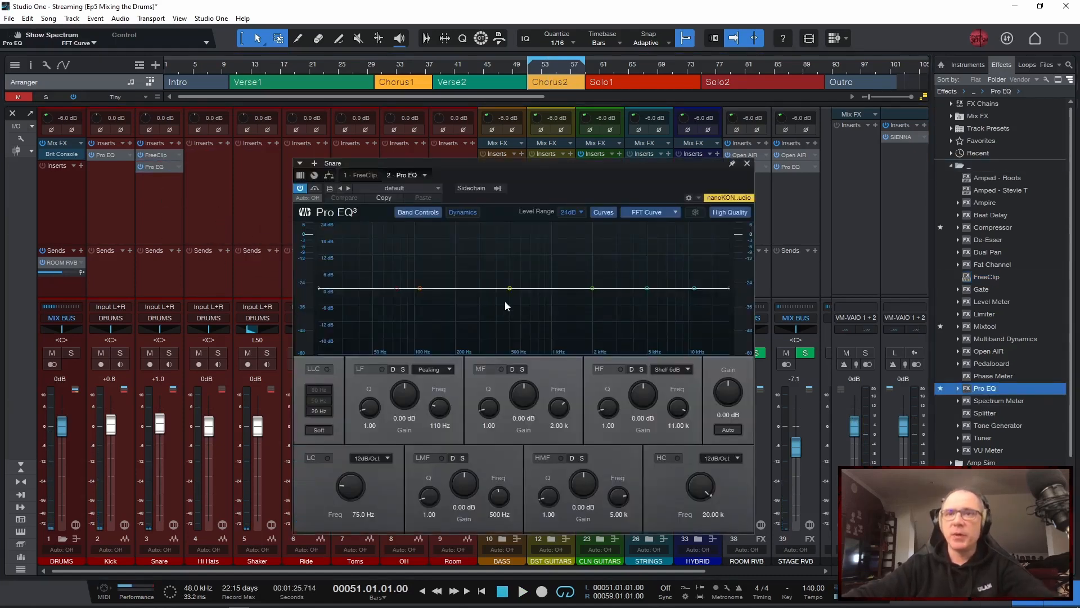
{"action": "key", "text": "space"}
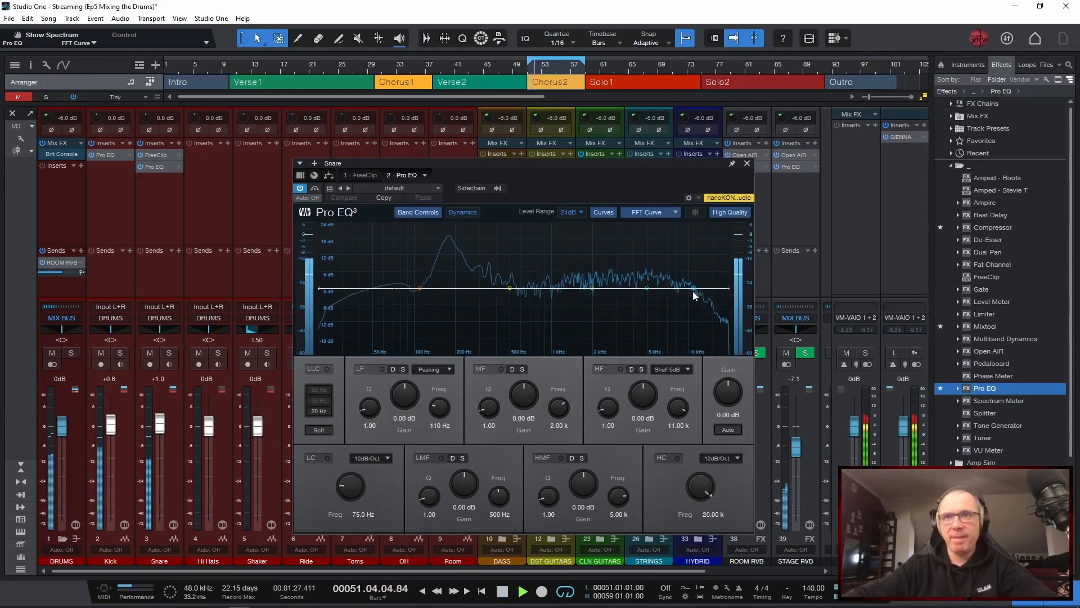
{"action": "left_click", "coordinate": [621, 369]}
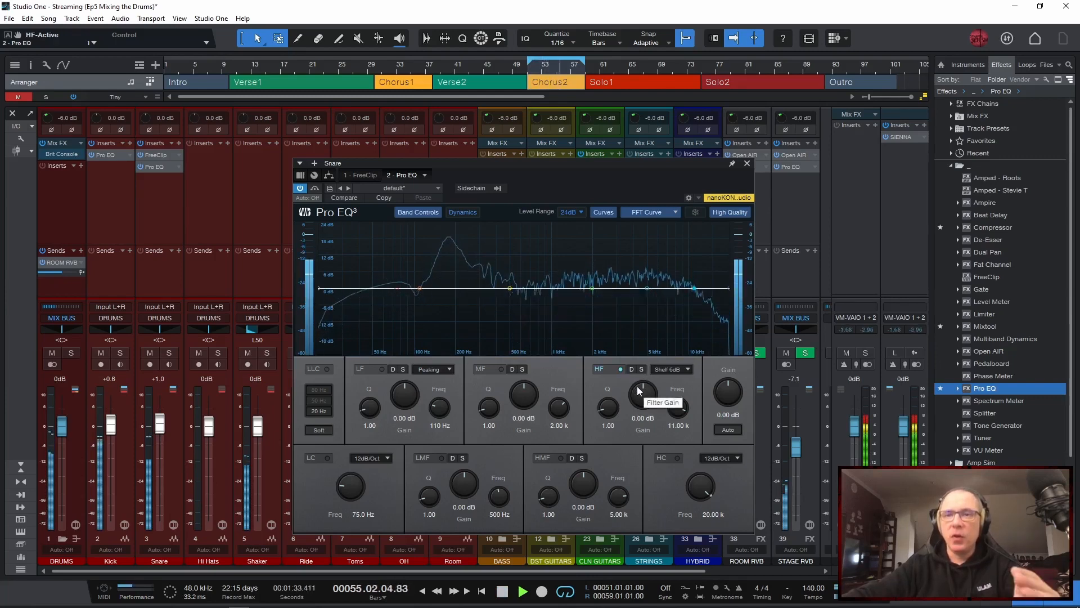
{"action": "left_click_drag", "start_coordinate": [639, 390], "coordinate": [642, 386]}
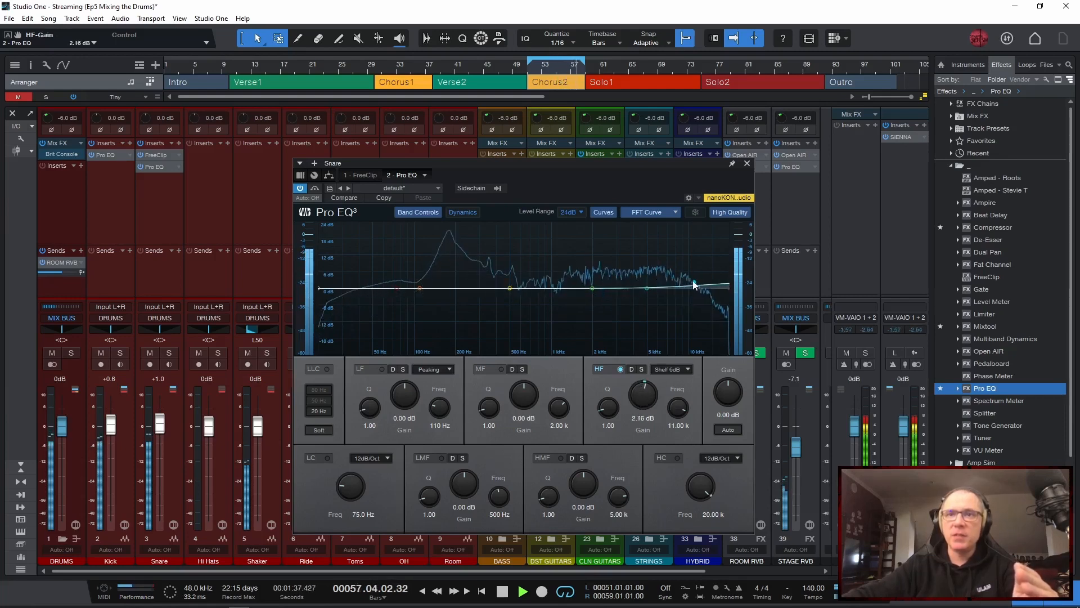
Step: Try the Snare's HF shelf at 4.06 kHz with 3.37 dB of gain, dipping its Q to 0.10 and raising it to 0.56
{"action": "left_click_drag", "start_coordinate": [694, 283], "coordinate": [636, 283]}
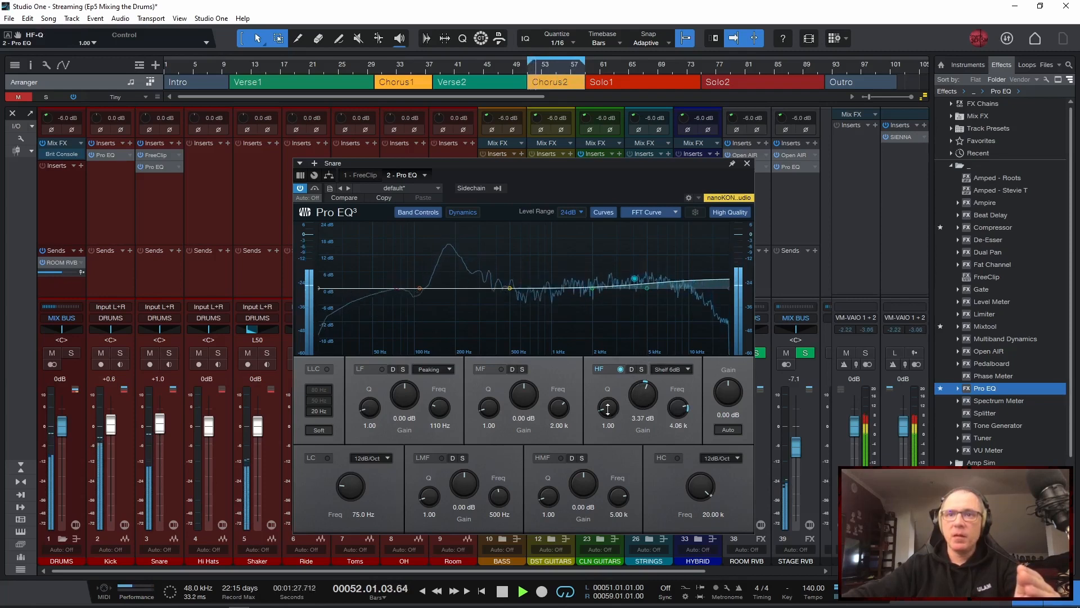
{"action": "left_click_drag", "start_coordinate": [608, 409], "coordinate": [609, 441]}
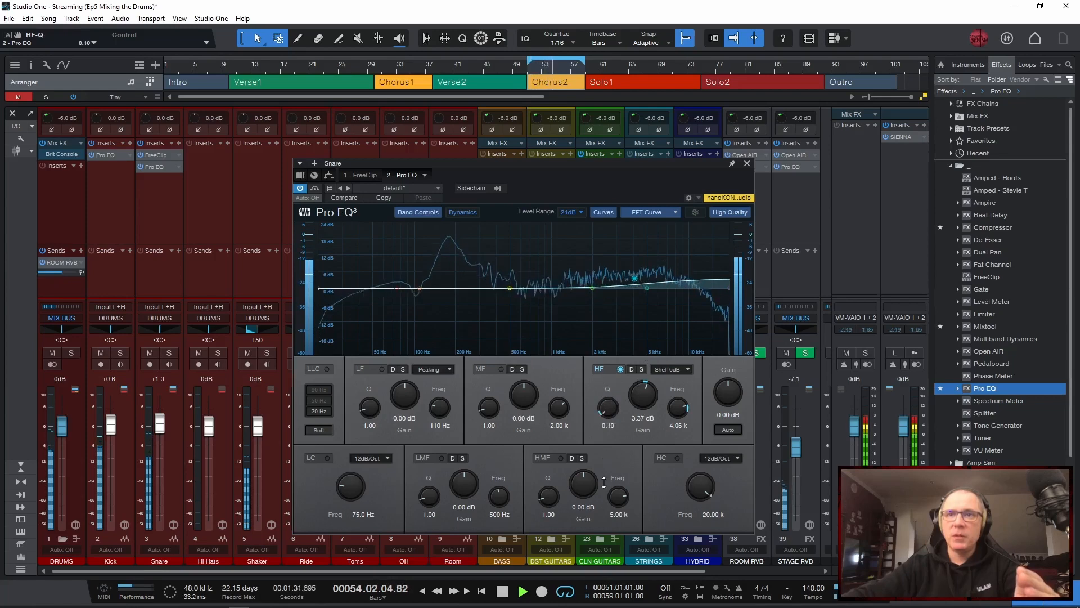
{"action": "left_click_drag", "start_coordinate": [606, 410], "coordinate": [639, 328]}
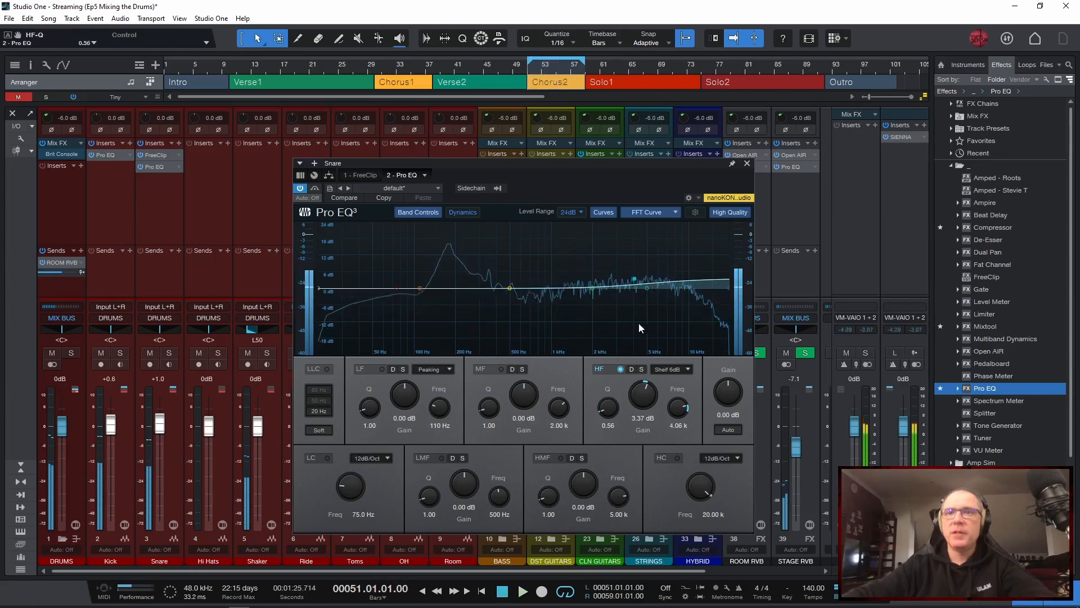
Step: Sweep the Snare's HF shelf down to 402 Hz, set its Q to 0.71, and move it to 3.09 kHz with 3.77 dB of gain
{"action": "left_click_drag", "start_coordinate": [633, 283], "coordinate": [496, 276]}
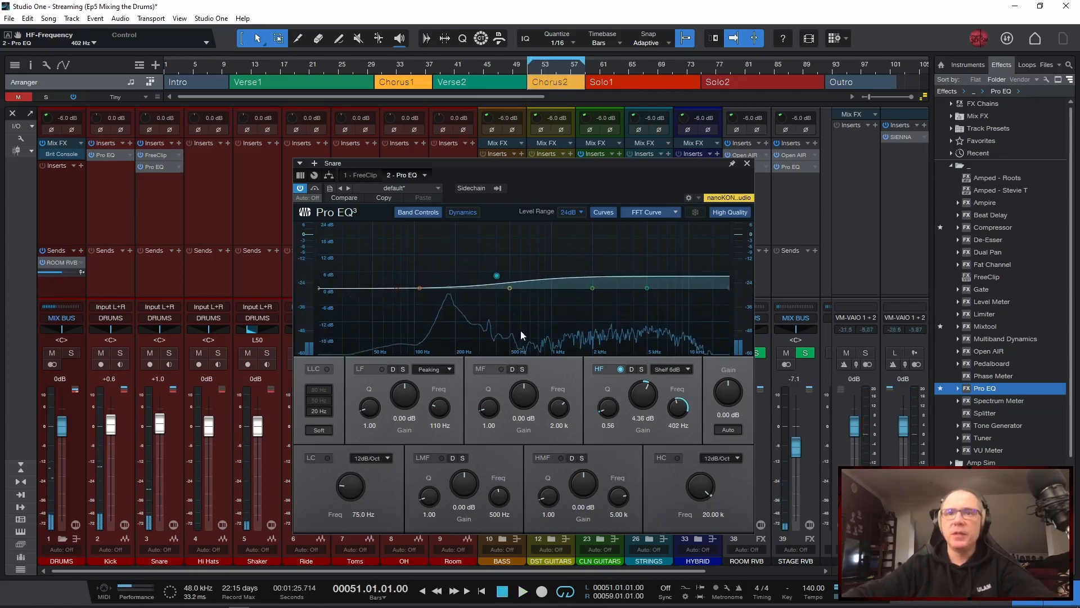
{"action": "left_click_drag", "start_coordinate": [608, 407], "coordinate": [610, 368]}
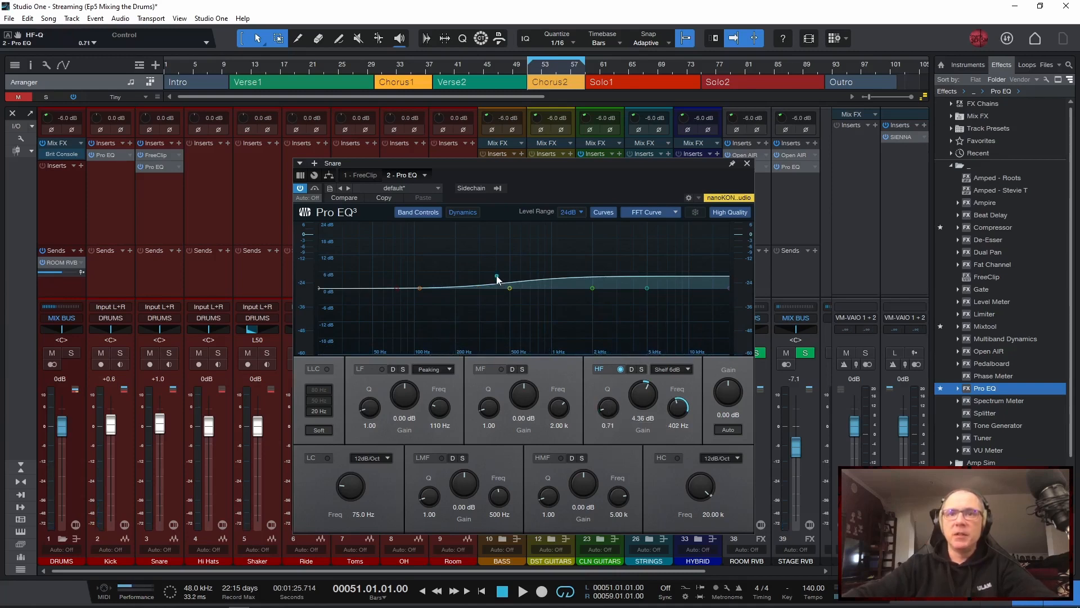
{"action": "left_click_drag", "start_coordinate": [497, 279], "coordinate": [572, 283]}
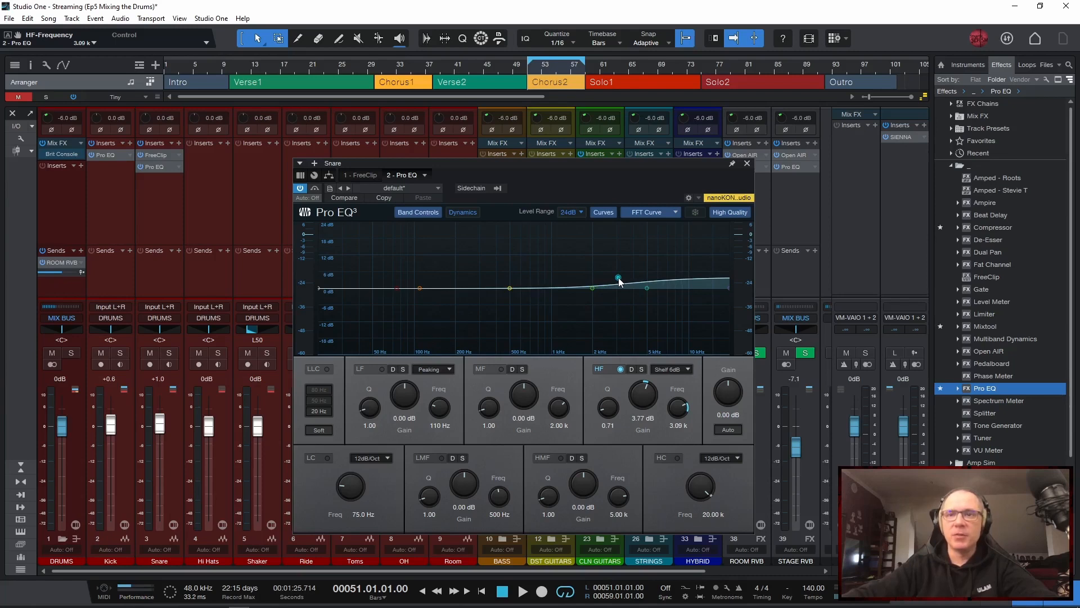
Step: Adjust the Snare's HF shelf to 3.36 kHz with 2.78 dB of gain during playback, and bypass the band
{"action": "key", "text": "space"}
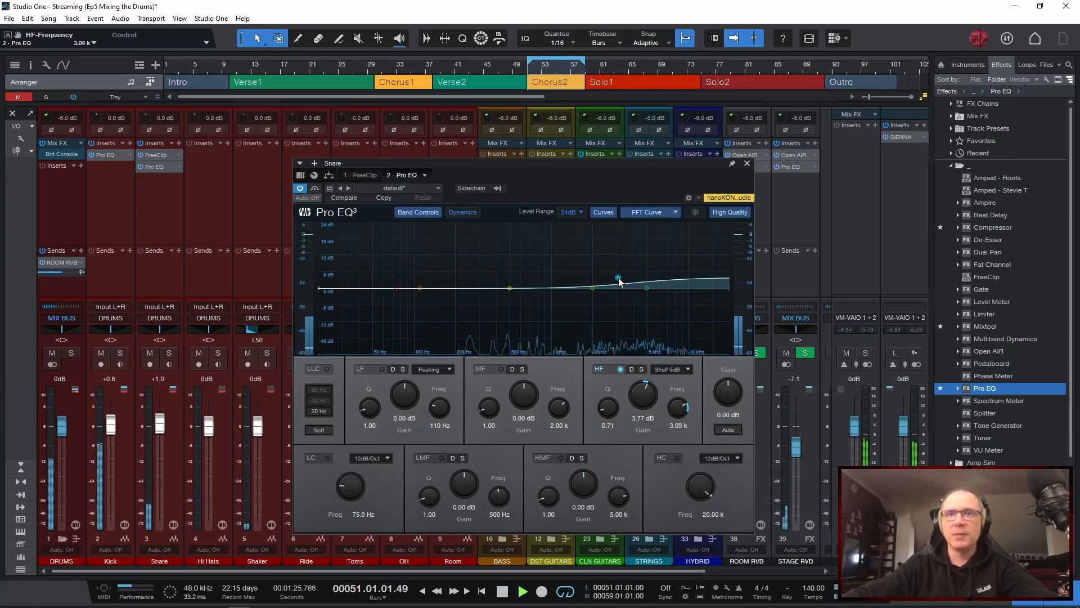
{"action": "left_click_drag", "start_coordinate": [618, 278], "coordinate": [624, 281]}
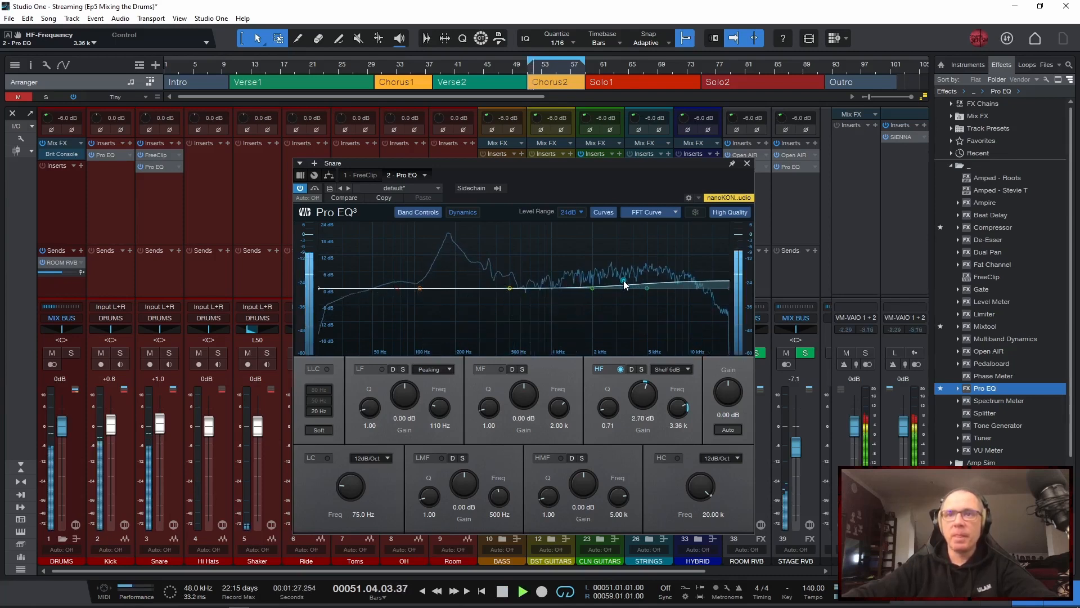
{"action": "left_click", "coordinate": [620, 369]}
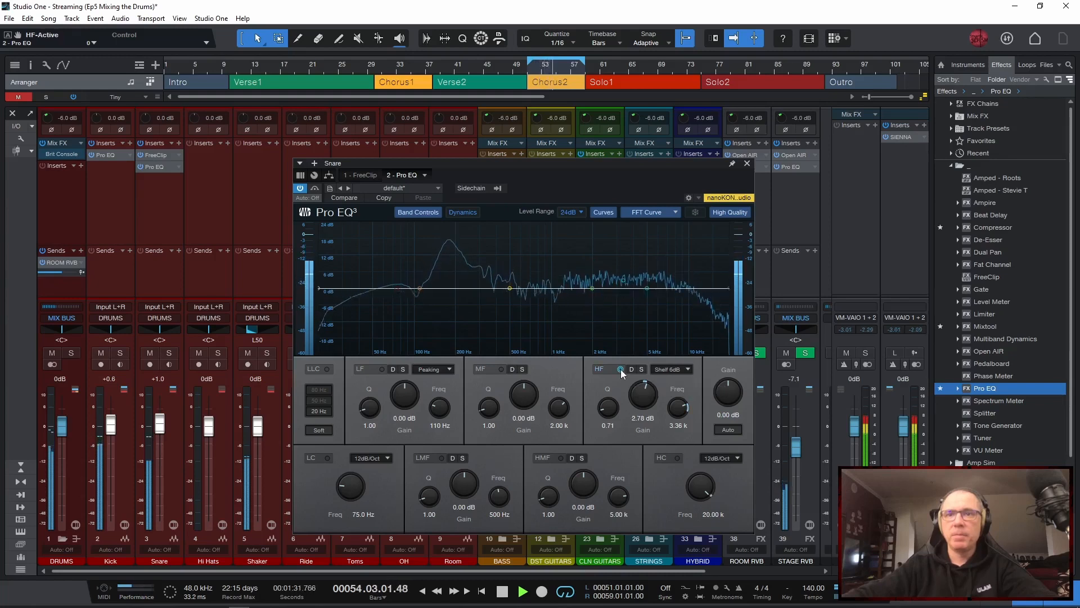
Step: Re-enable the Snare's HF shelf with 2.00 dB of gain, and boost its HMF band by 2.40 dB during playback
{"action": "left_click", "coordinate": [620, 369]}
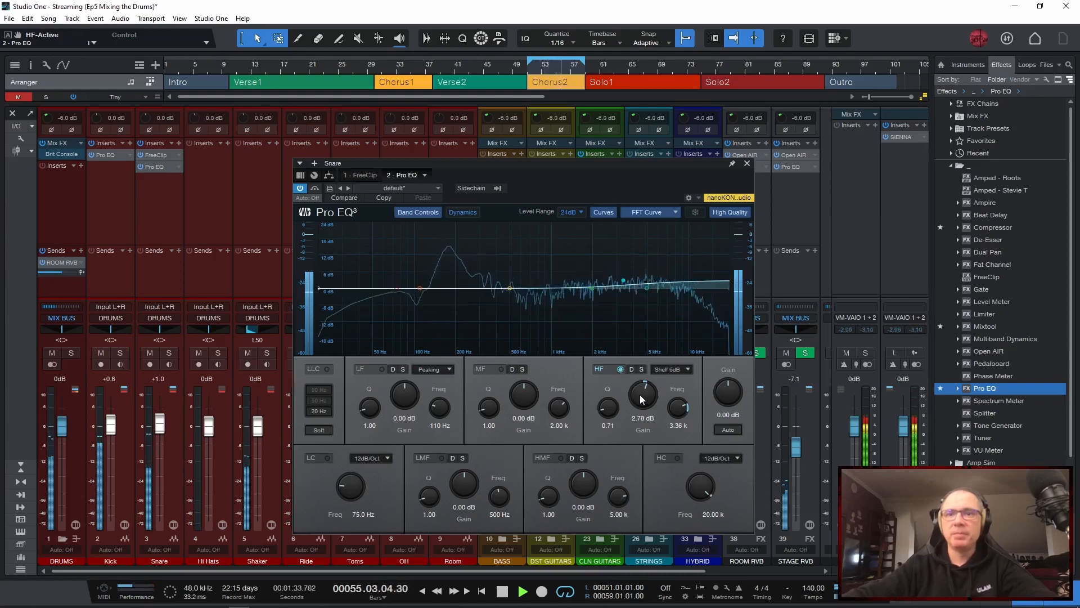
{"action": "mouse_move", "coordinate": [643, 388]}
{"action": "left_mouse_down"}
{"action": "mouse_move", "coordinate": [643, 400]}
{"action": "mouse_move", "coordinate": [642, 389]}
{"action": "left_mouse_up"}
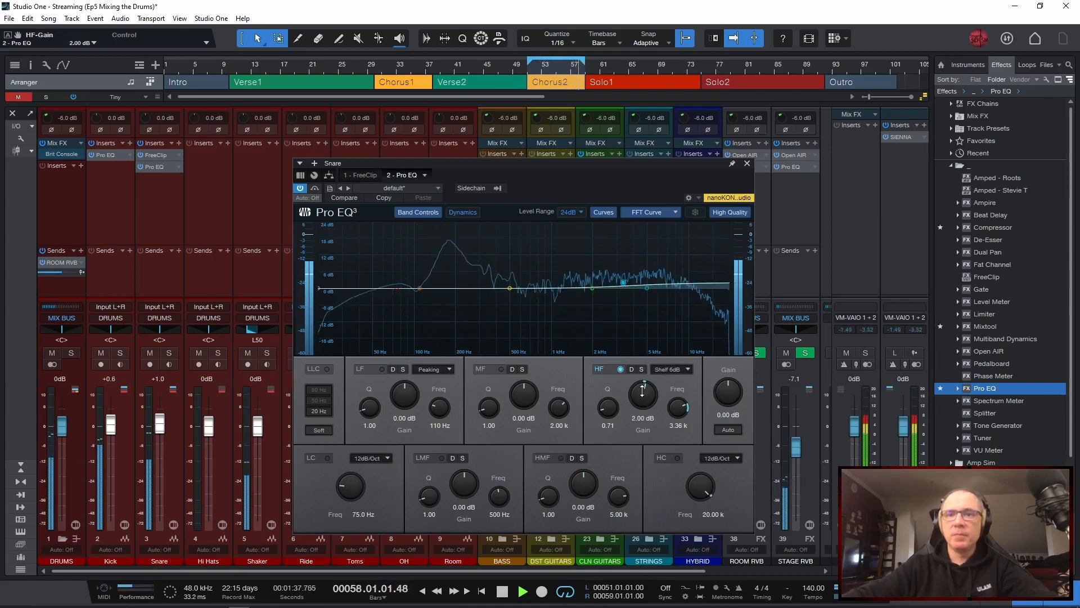
{"action": "key", "text": "space"}
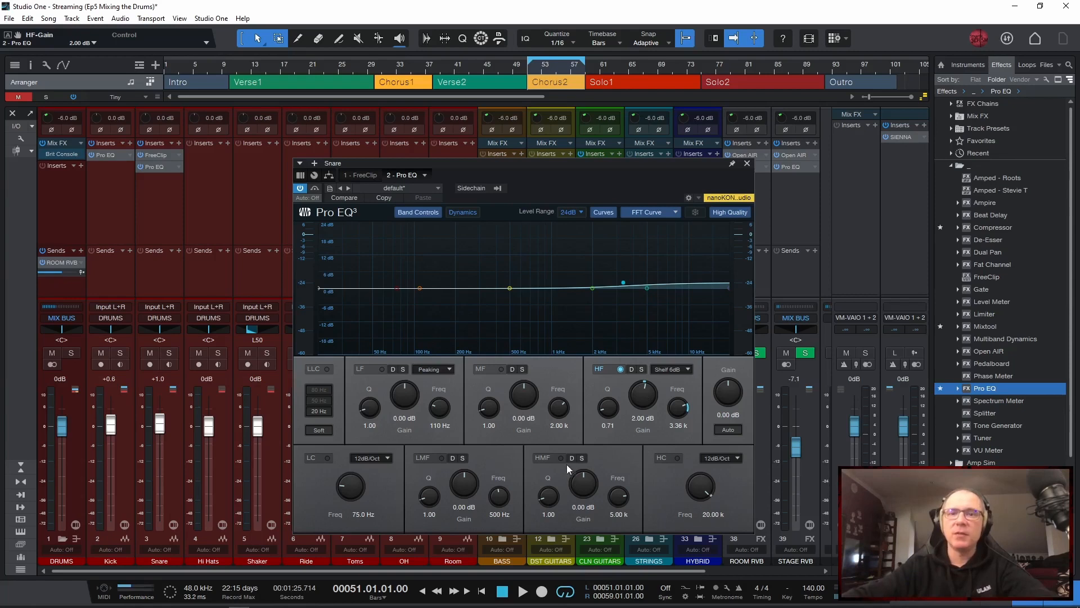
{"action": "key", "text": "space"}
{"action": "left_click_drag", "start_coordinate": [589, 482], "coordinate": [589, 477]}
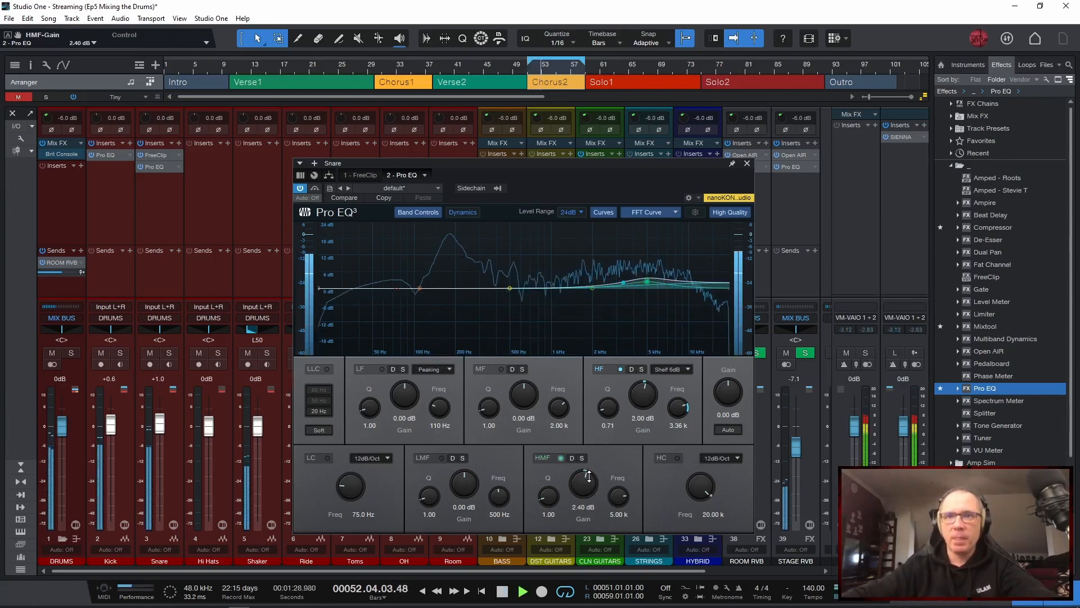
{"action": "key", "text": "space"}
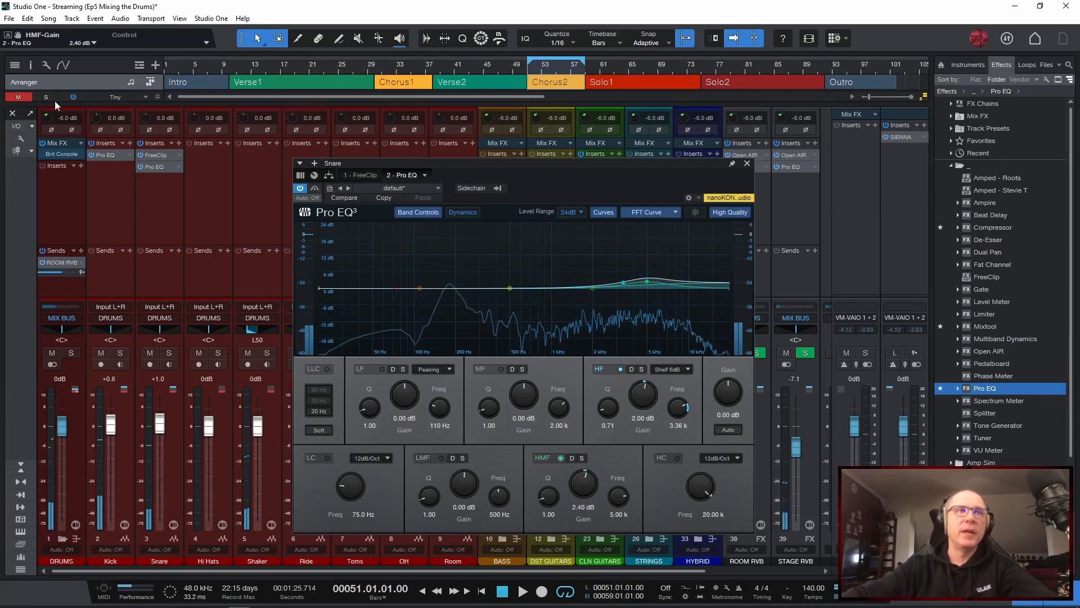
Step: Solo the Snare channel and its HMF band, tune the band's frequency to 4.21 kHz by ear, and unsolo the band
{"action": "left_click", "coordinate": [172, 353]}
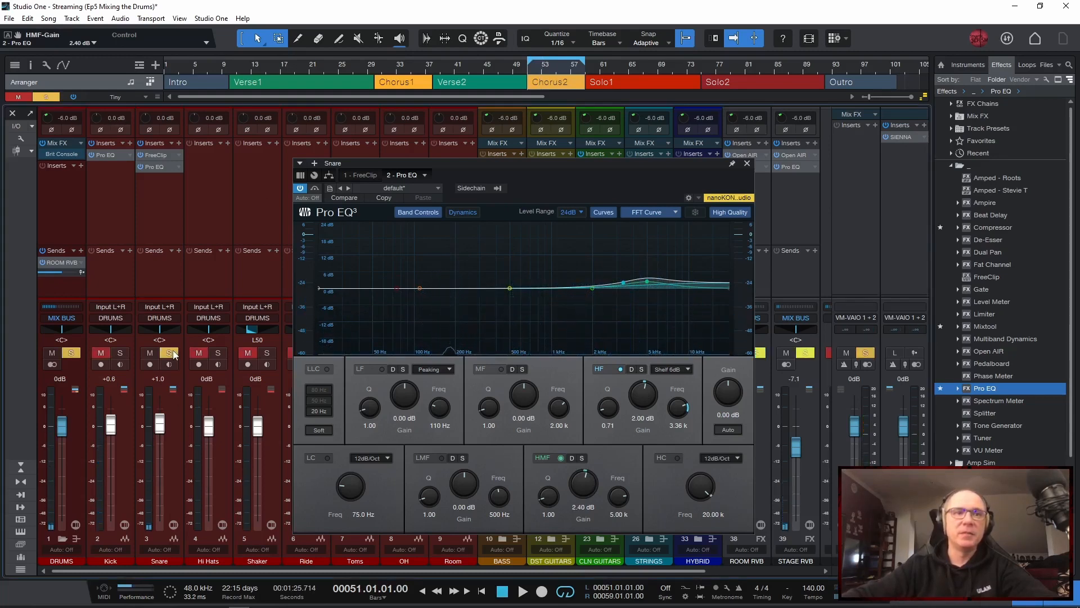
{"action": "left_click", "coordinate": [581, 459]}
{"action": "key", "text": "space"}
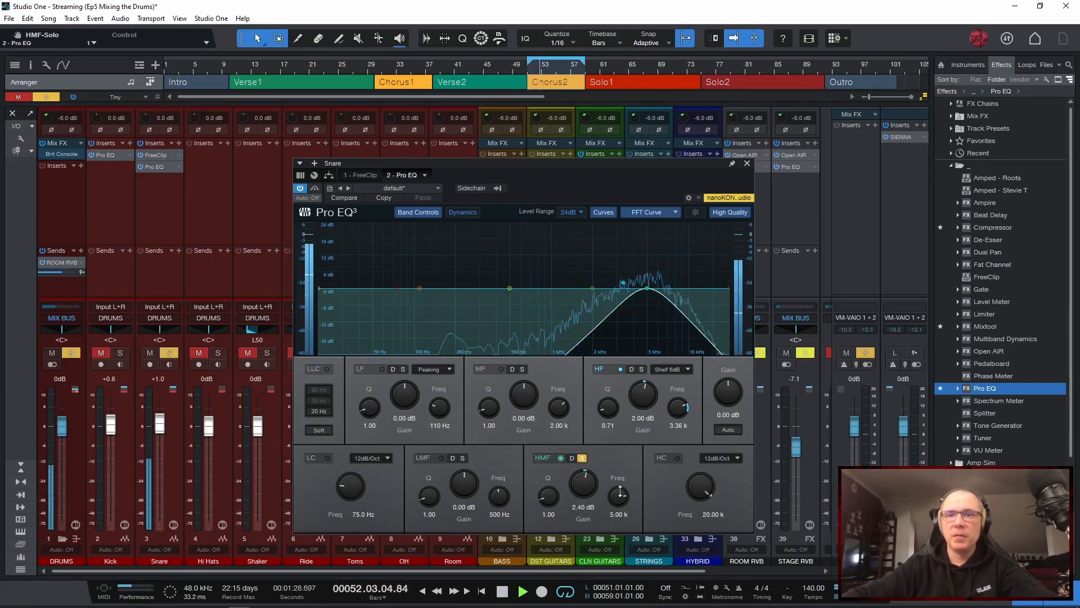
{"action": "left_click_drag", "start_coordinate": [620, 491], "coordinate": [618, 492]}
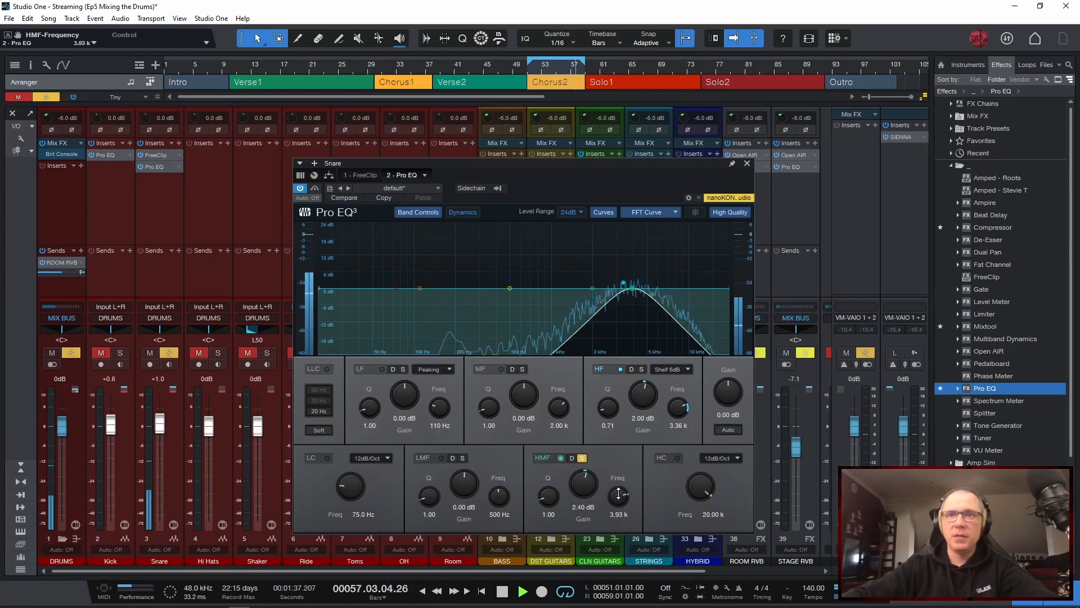
{"action": "left_click", "coordinate": [582, 458]}
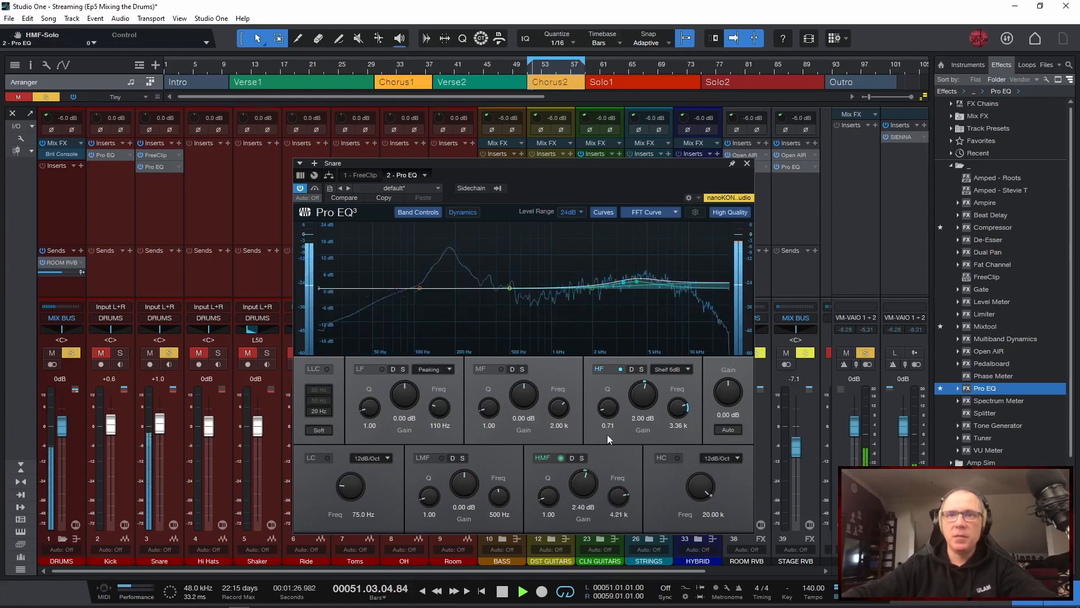
{"action": "key", "text": "space"}
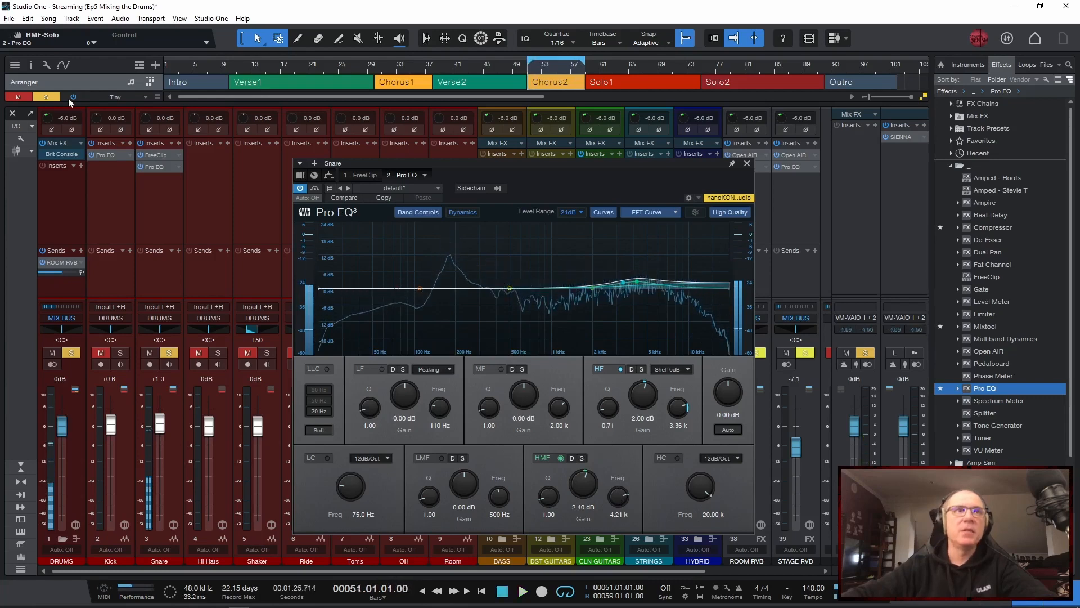
Step: Clear the Snare channel's solo and refine its HMF band to 4.51 kHz with 1.60 dB of gain in the full mix
{"action": "left_click", "coordinate": [46, 97]}
{"action": "key", "text": "space"}
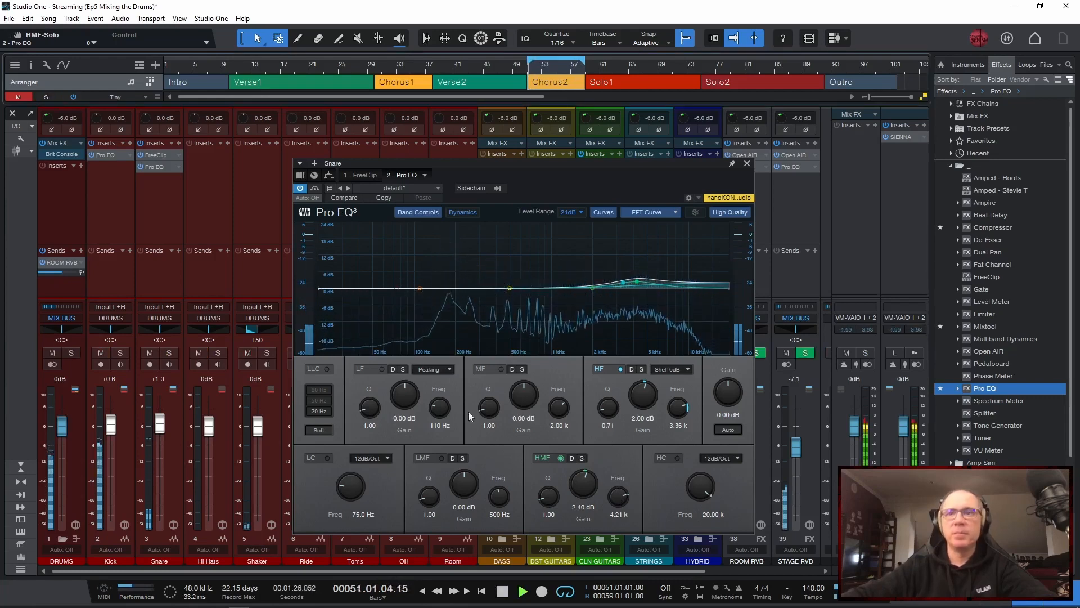
{"action": "left_click", "coordinate": [562, 457]}
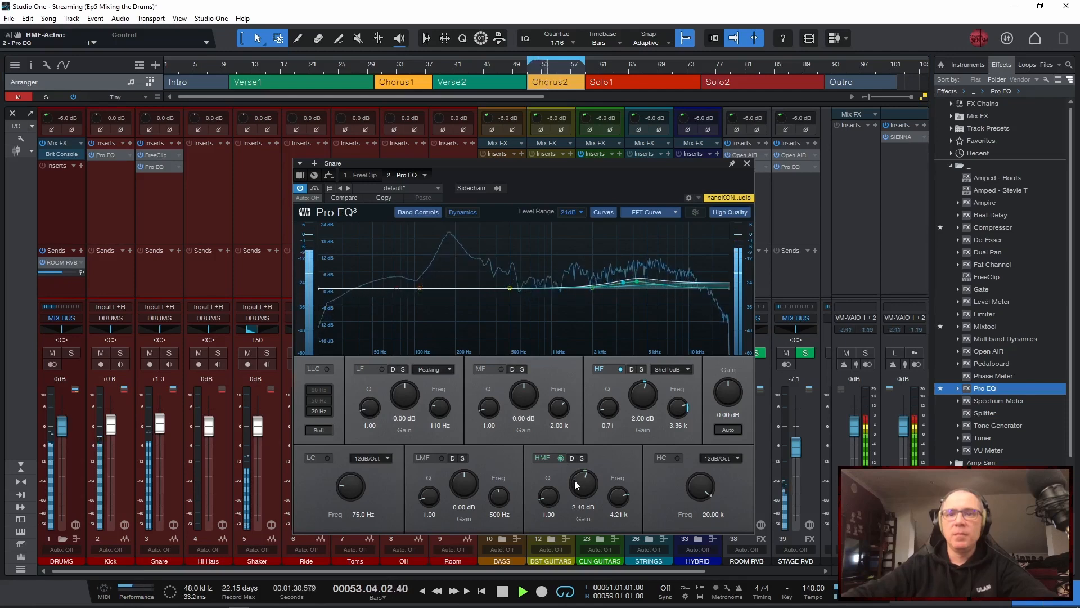
{"action": "left_click_drag", "start_coordinate": [612, 501], "coordinate": [612, 495]}
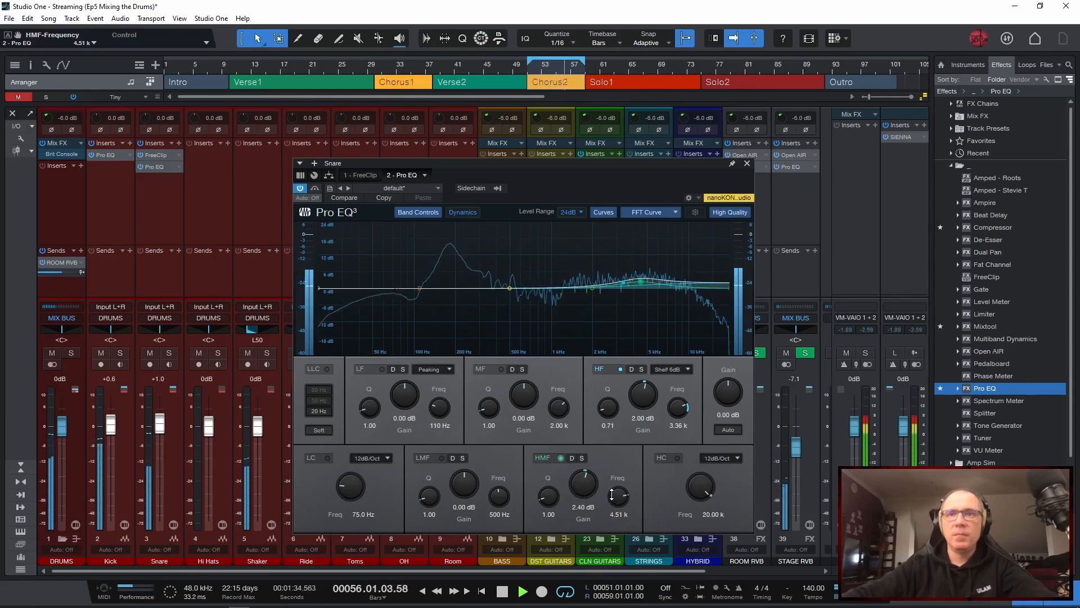
{"action": "left_click_drag", "start_coordinate": [590, 485], "coordinate": [588, 505]}
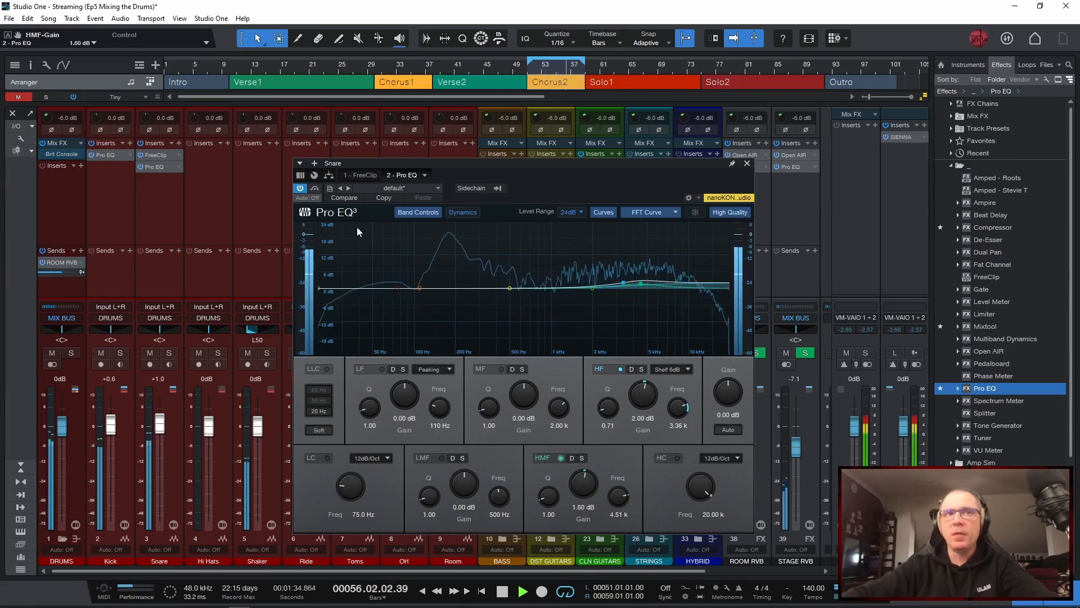
Step: Compare the Snare with Pro EQ bypassed and active and with its HF band off and on during playback
{"action": "left_click", "coordinate": [314, 189]}
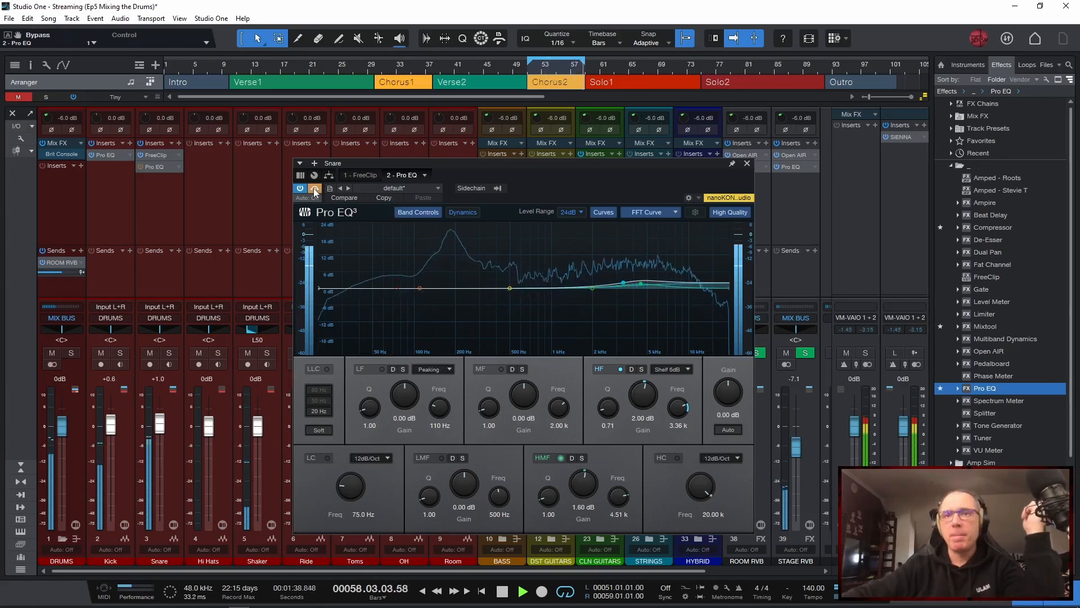
{"action": "left_click", "coordinate": [314, 189]}
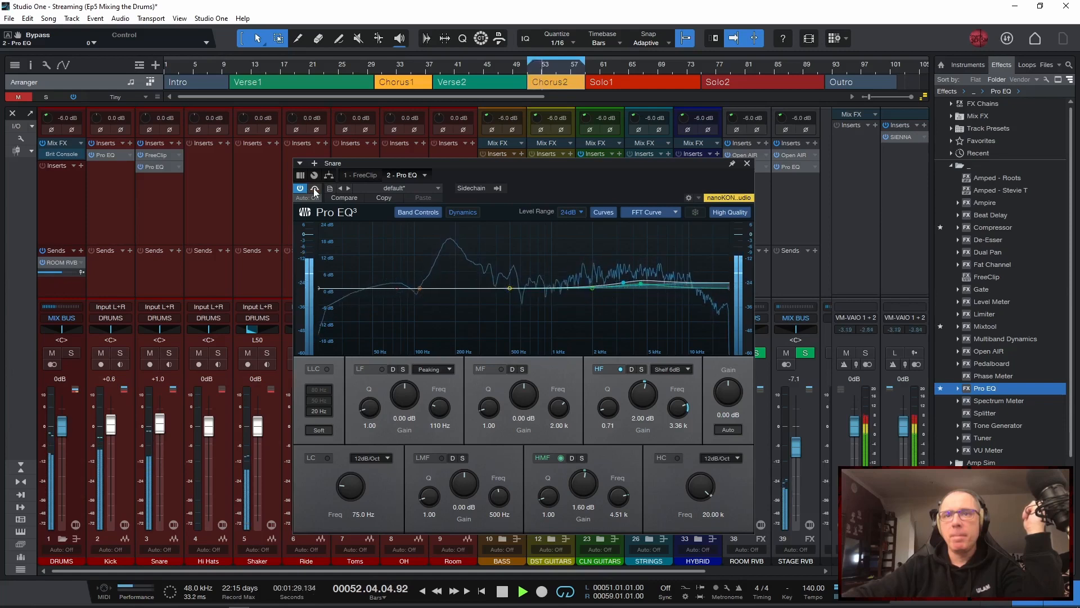
{"action": "left_click", "coordinate": [621, 369]}
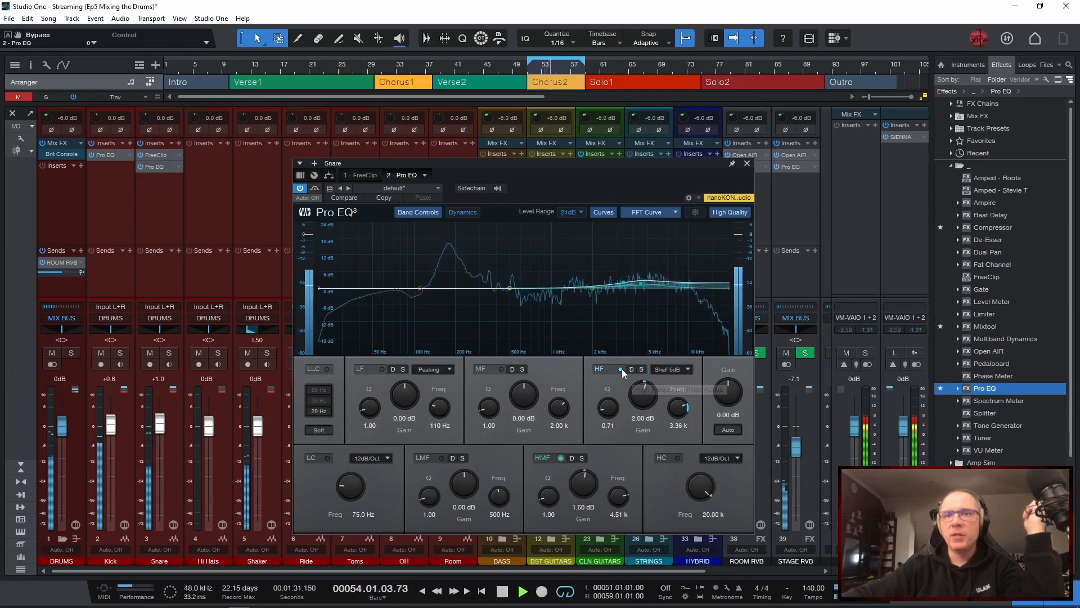
{"action": "left_click", "coordinate": [621, 369]}
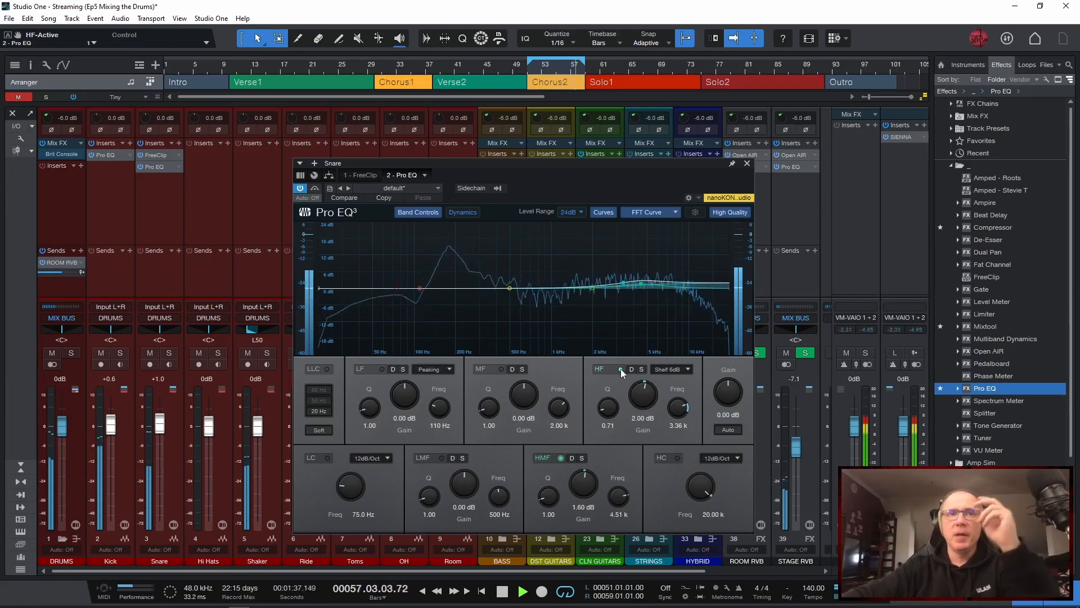
{"action": "left_click", "coordinate": [314, 189]}
{"action": "left_click", "coordinate": [313, 190]}
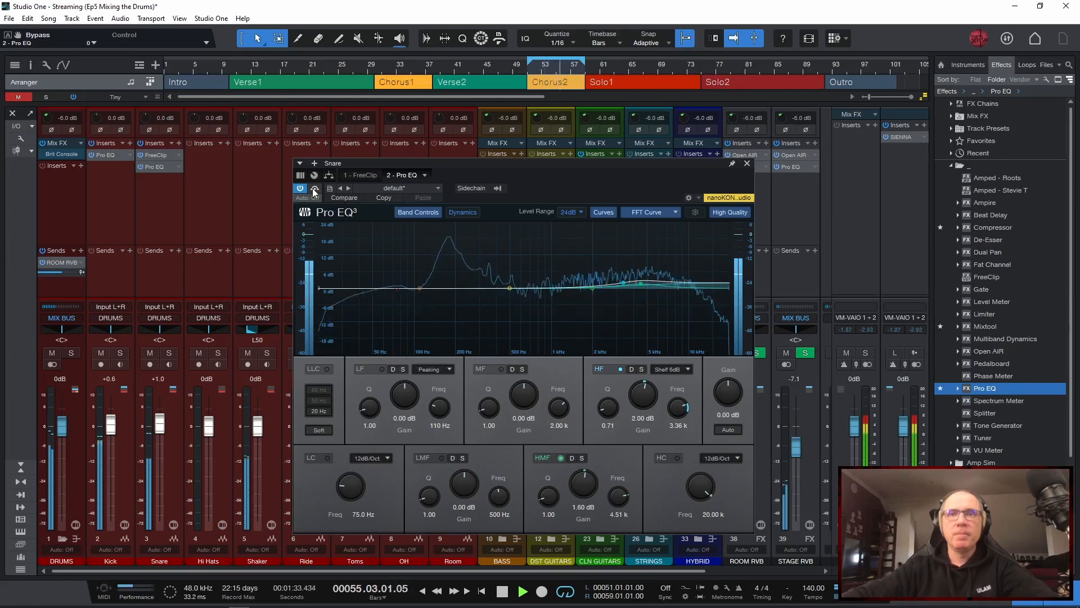
{"action": "key", "text": "space"}
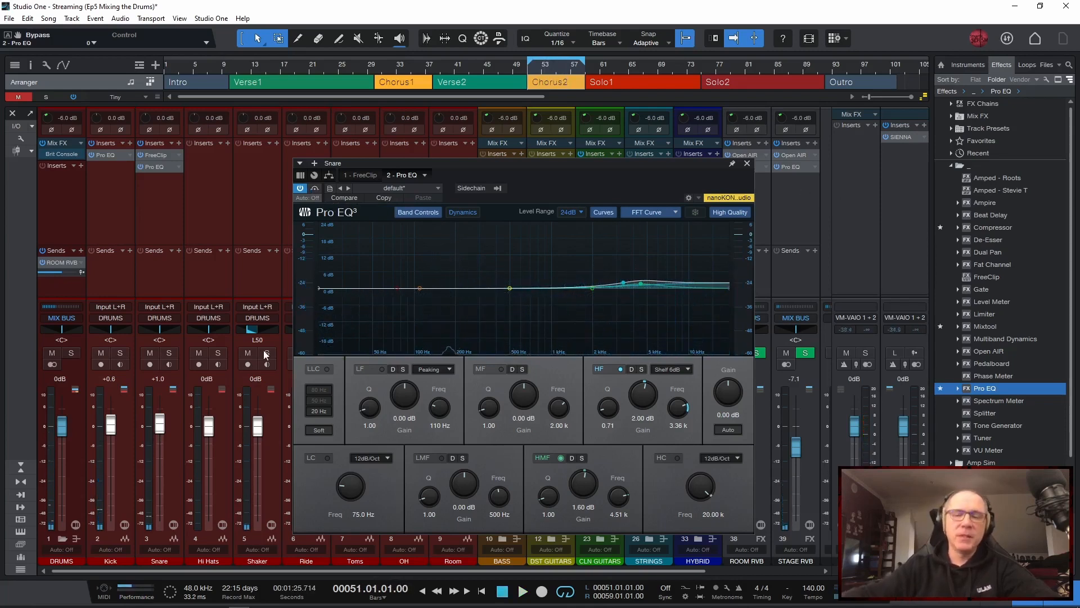
Step: Lower the Snare fader to +0.5 dB during playback and enable its EQ low cut with a 24dB/Oct slope at 89.1 Hz
{"action": "key", "text": "space"}
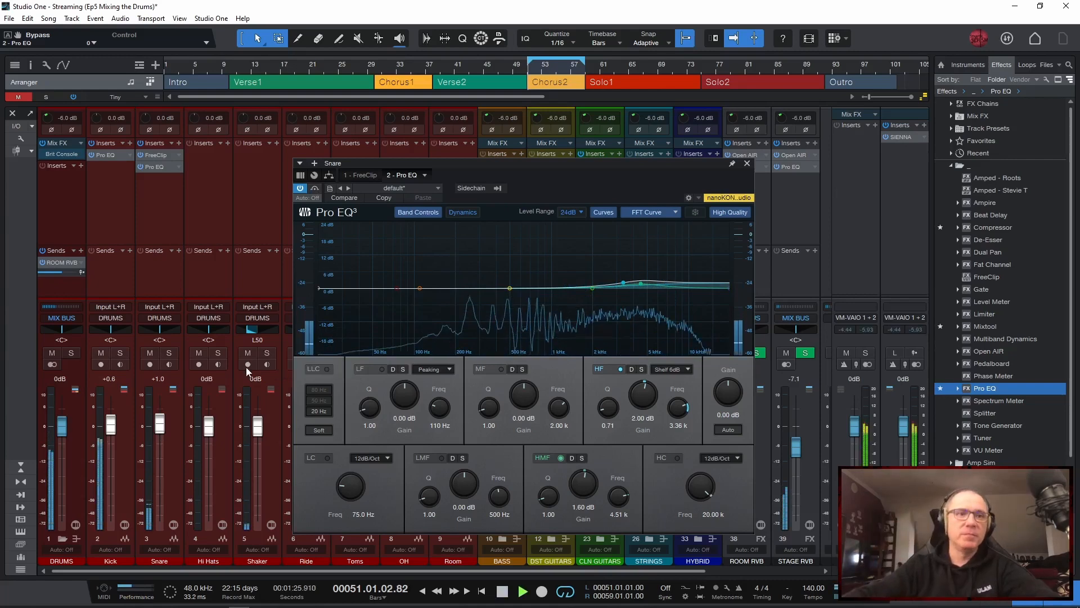
{"action": "left_click_drag", "start_coordinate": [160, 425], "coordinate": [157, 450]}
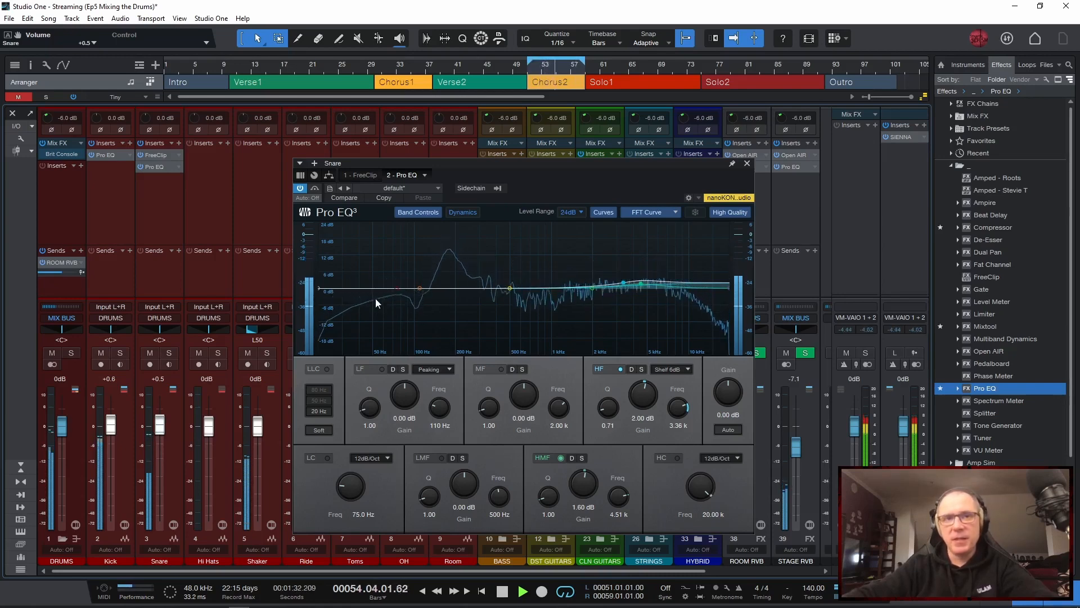
{"action": "left_click", "coordinate": [327, 457]}
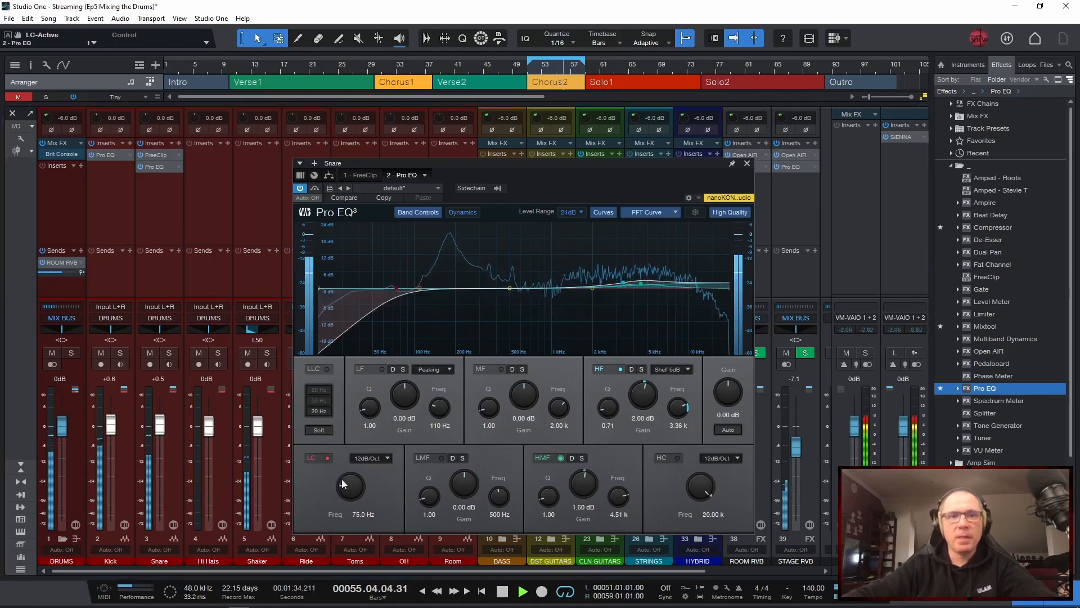
{"action": "scroll", "coordinate": [371, 459], "scroll_direction": "down", "scroll_amount": 1}
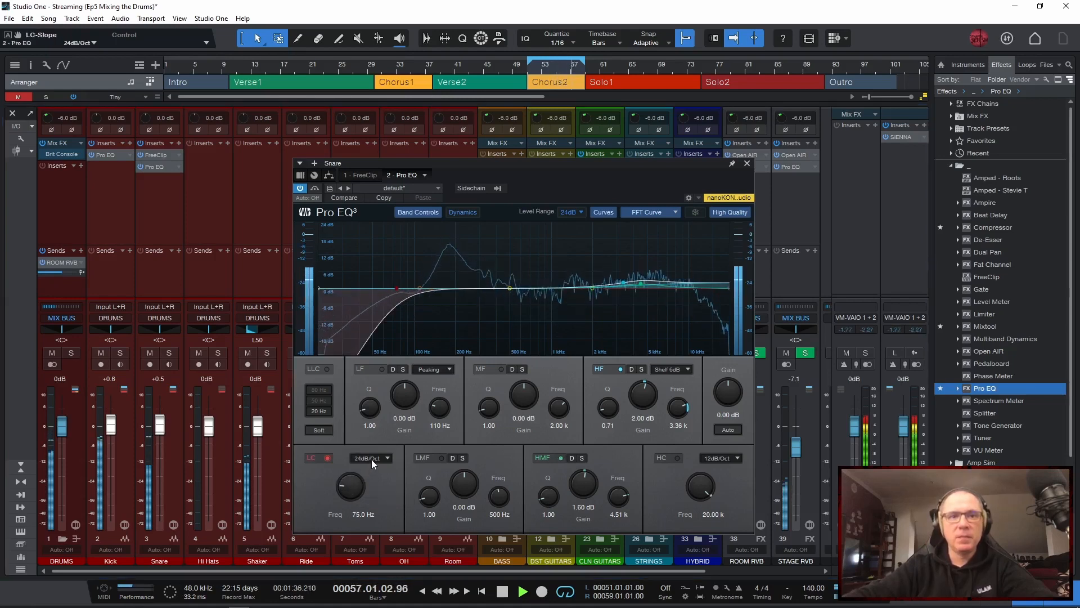
{"action": "left_click_drag", "start_coordinate": [353, 486], "coordinate": [350, 480]}
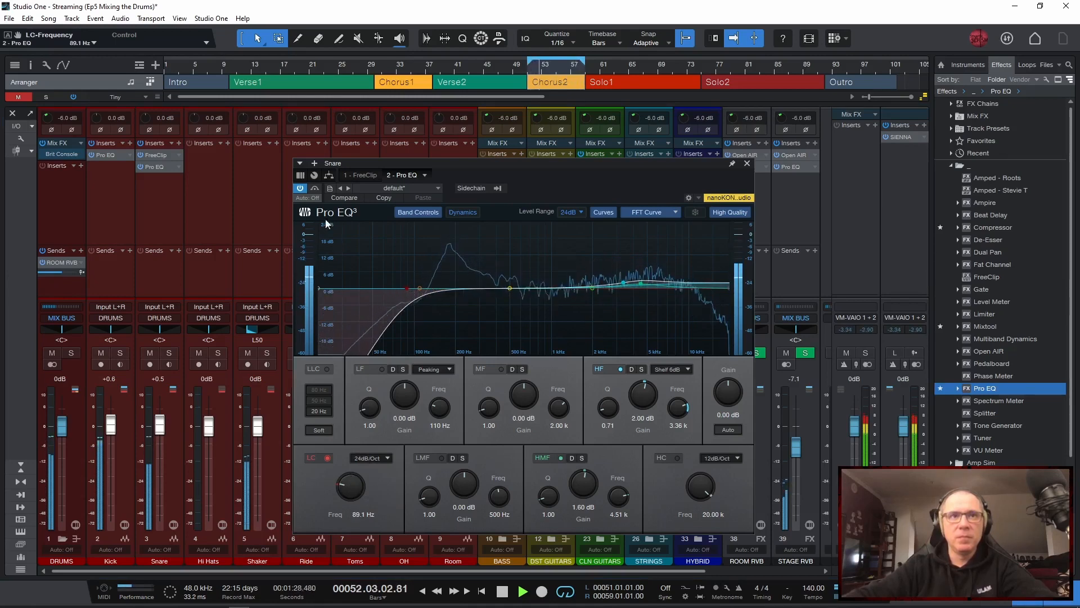
Step: Compare the low-cut Snare EQ bypassed and active, and stop playback
{"action": "left_click", "coordinate": [314, 189]}
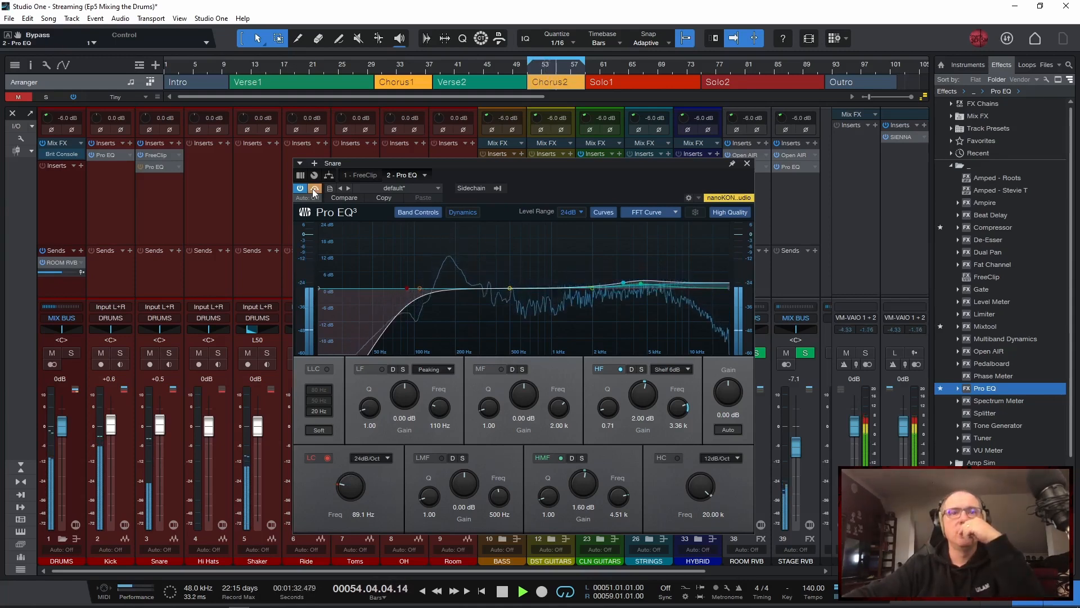
{"action": "left_click", "coordinate": [313, 189]}
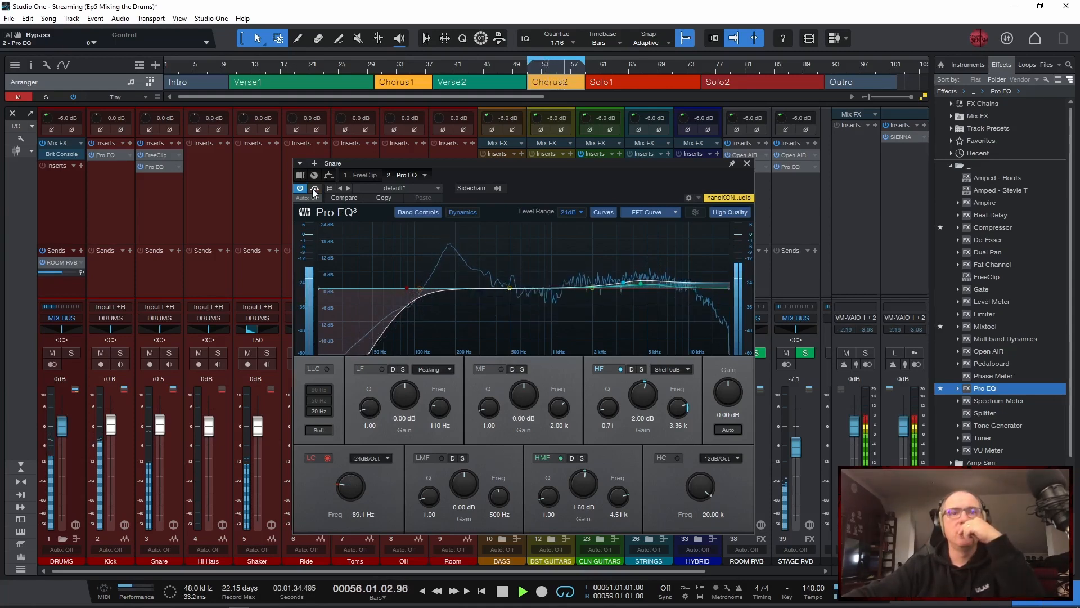
{"action": "key", "text": "space"}
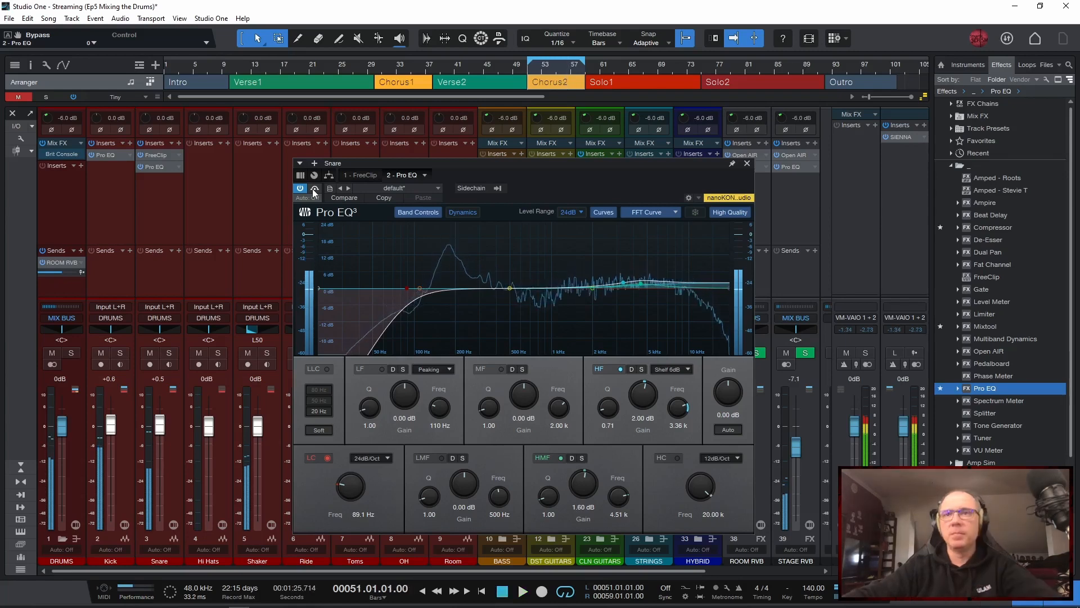
Step: Close the Snare's EQ window and add a VCA channel for the Snare and DST GUITARS channels
{"action": "left_click", "coordinate": [747, 163]}
{"action": "left_click", "coordinate": [164, 216]}
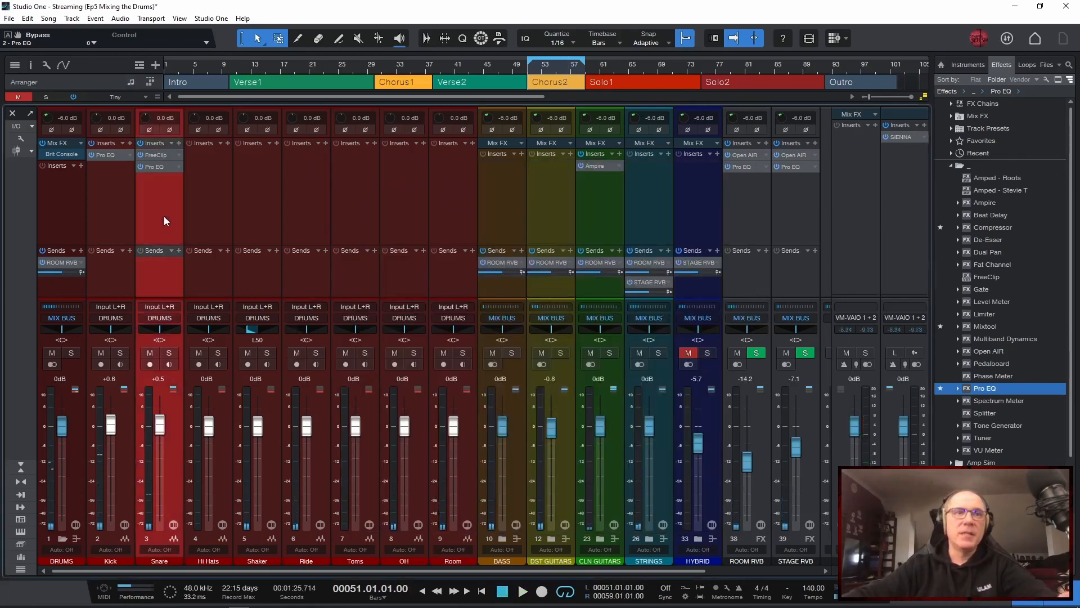
{"action": "left_click", "coordinate": [550, 214]}
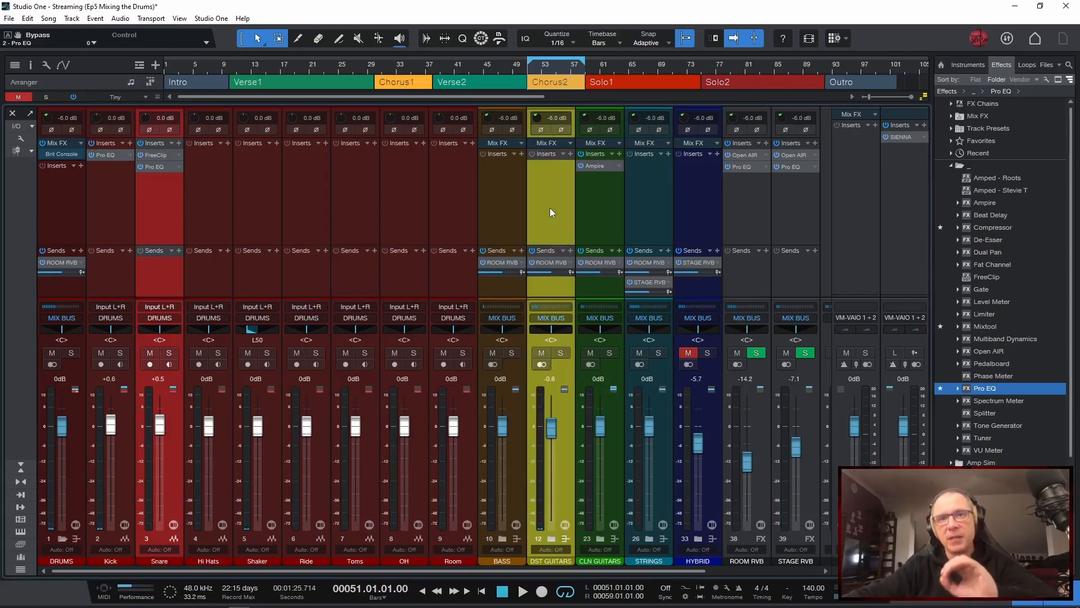
{"action": "right_click", "coordinate": [549, 209]}
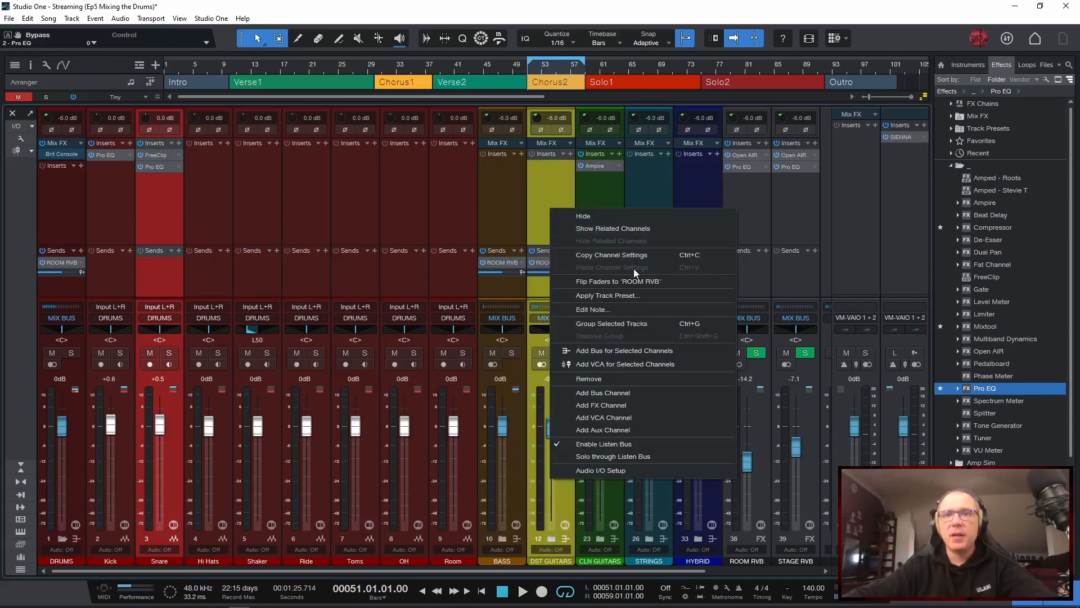
{"action": "left_click", "coordinate": [627, 365]}
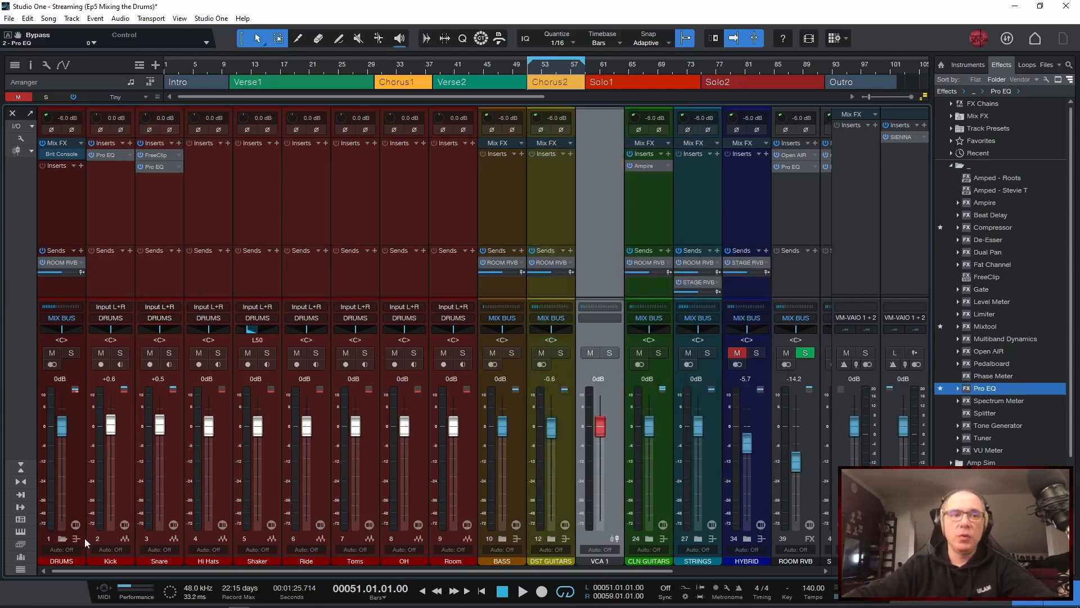
Step: Collapse the DRUMS folder, move the new VCA between K+B and MIX BUS, and rename it S+G
{"action": "left_click", "coordinate": [62, 539]}
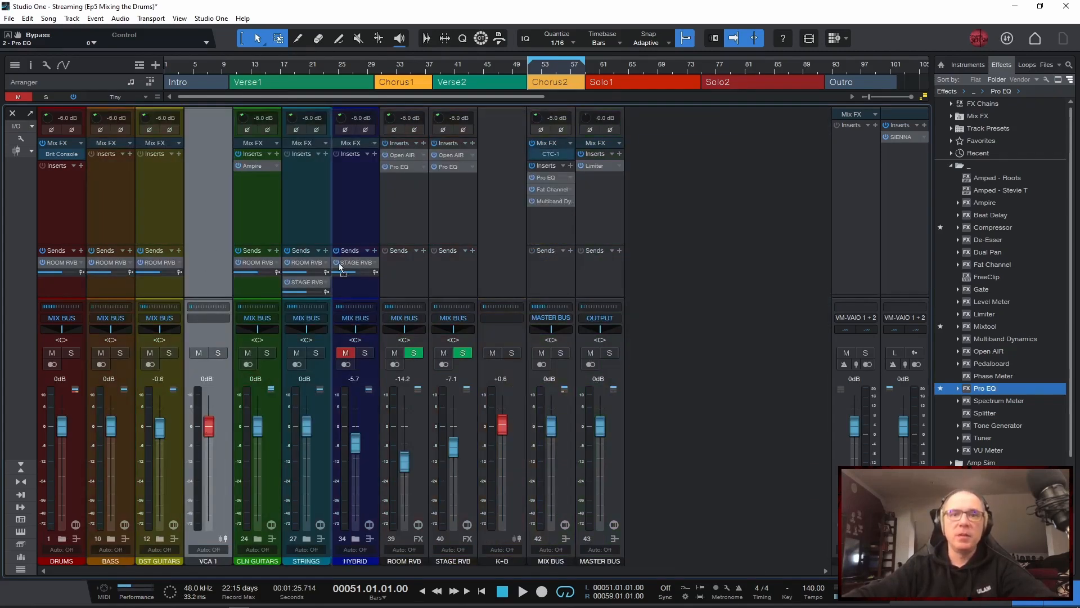
{"action": "left_click_drag", "start_coordinate": [340, 269], "coordinate": [511, 275]}
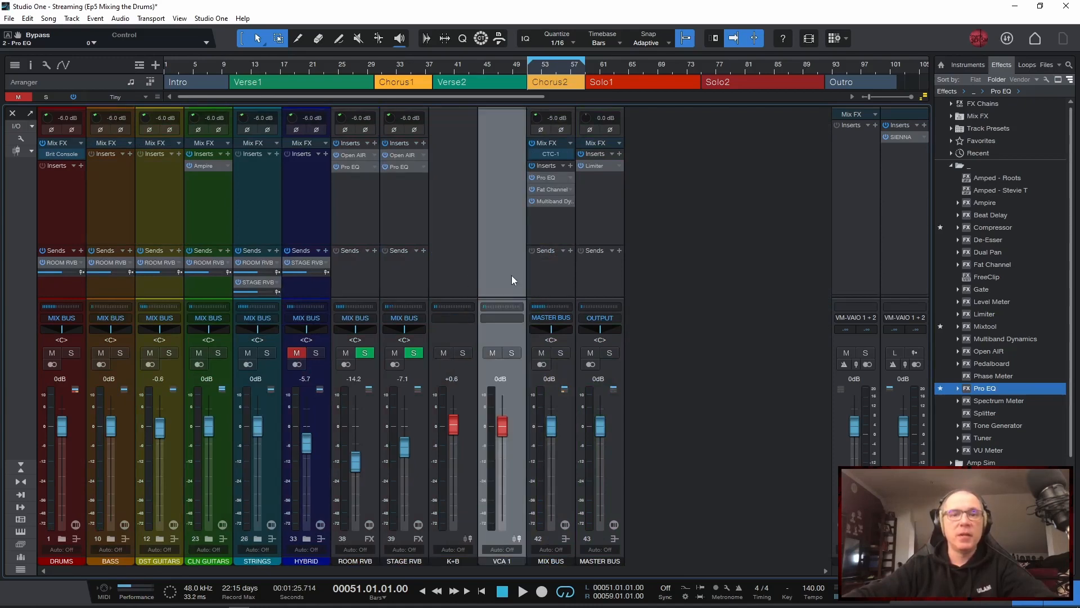
{"action": "double_click", "coordinate": [499, 561]}
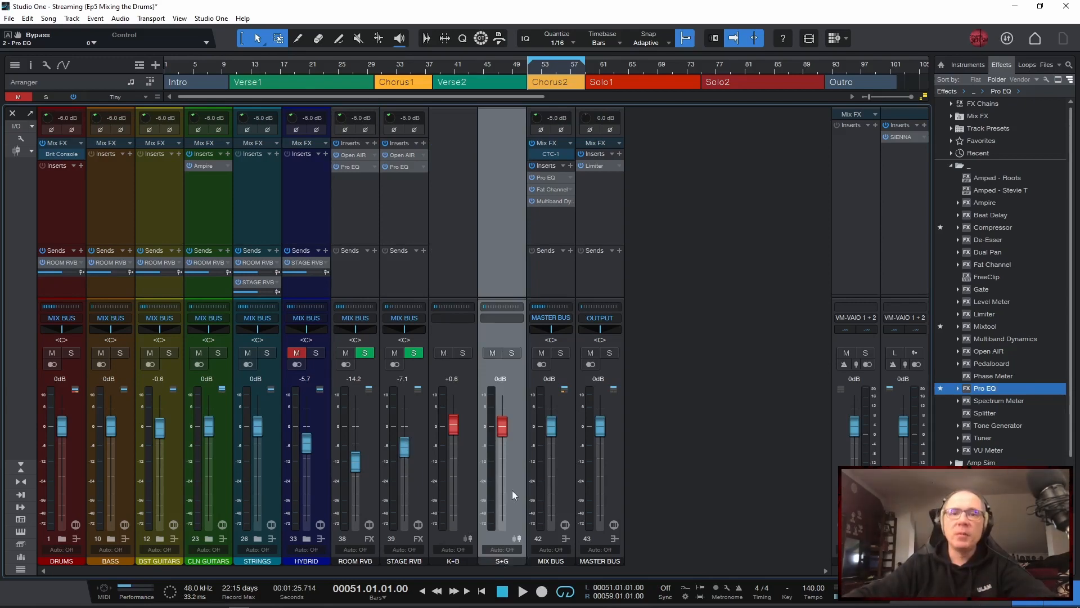
Step: Try the S+G VCA fader at +1.7 dB and -0.5 dB during playback, resetting it to 0 dB after each trial
{"action": "key", "text": "space"}
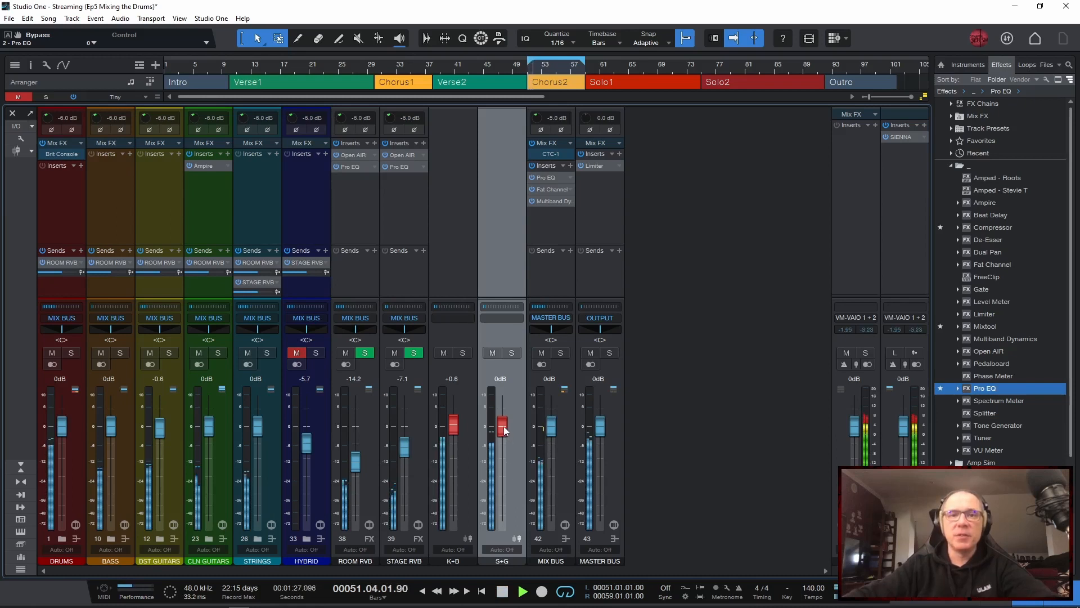
{"action": "left_click_drag", "start_coordinate": [504, 427], "coordinate": [504, 445]}
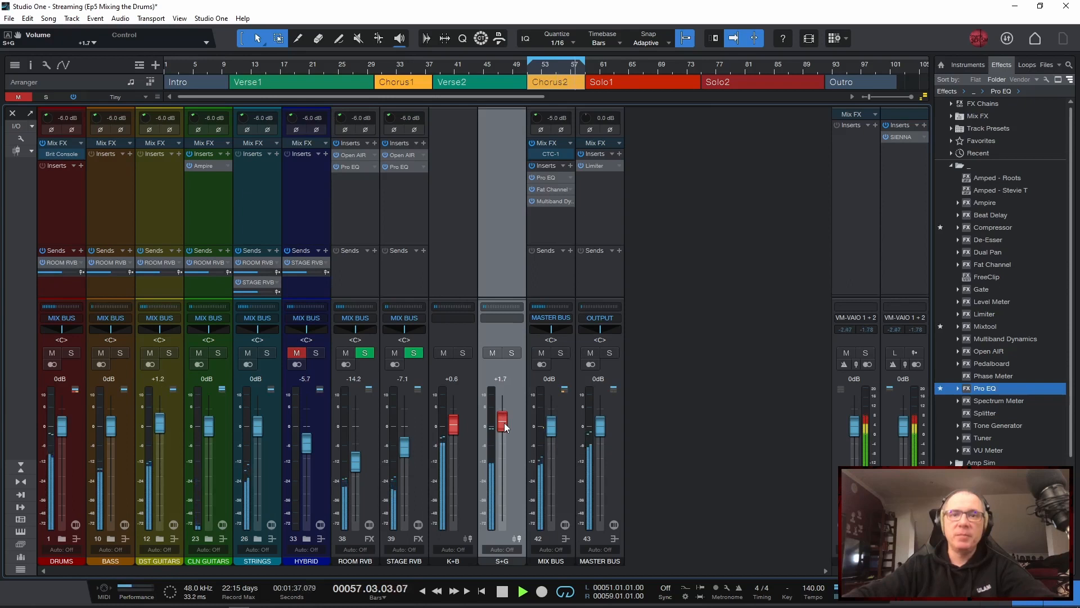
{"action": "left_click", "coordinate": [502, 422], "text": "alt"}
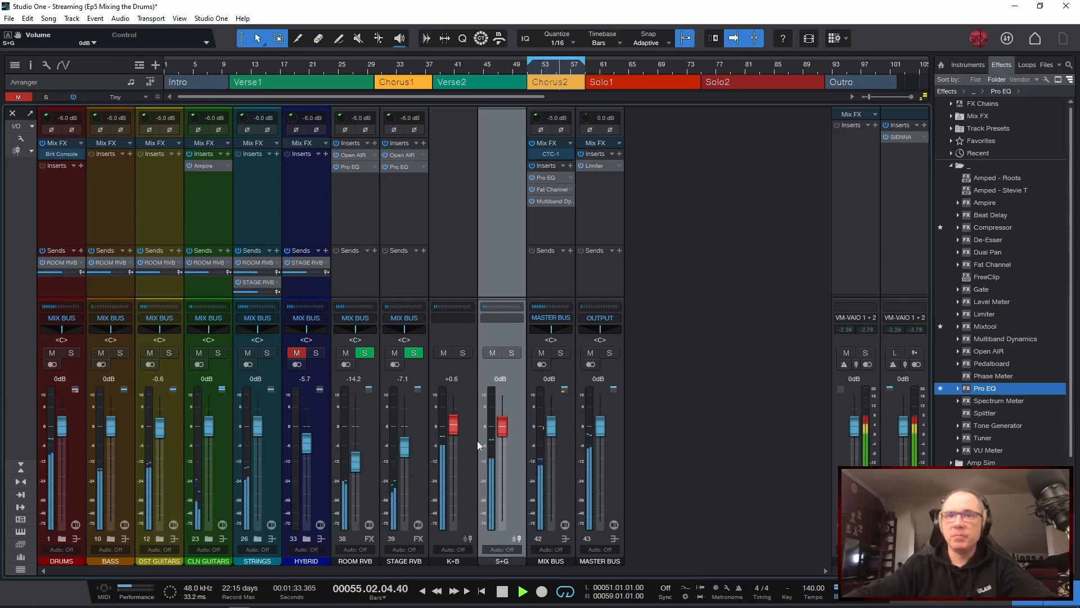
{"action": "left_click_drag", "start_coordinate": [504, 432], "coordinate": [501, 457]}
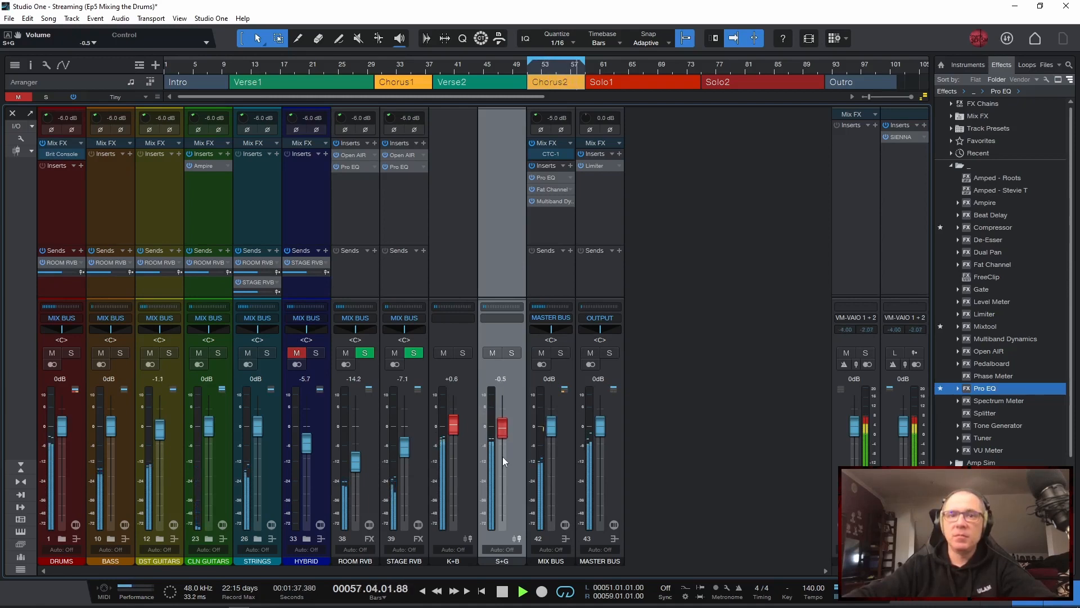
{"action": "left_click", "coordinate": [504, 432], "text": "ctrl"}
{"action": "key", "text": "space"}
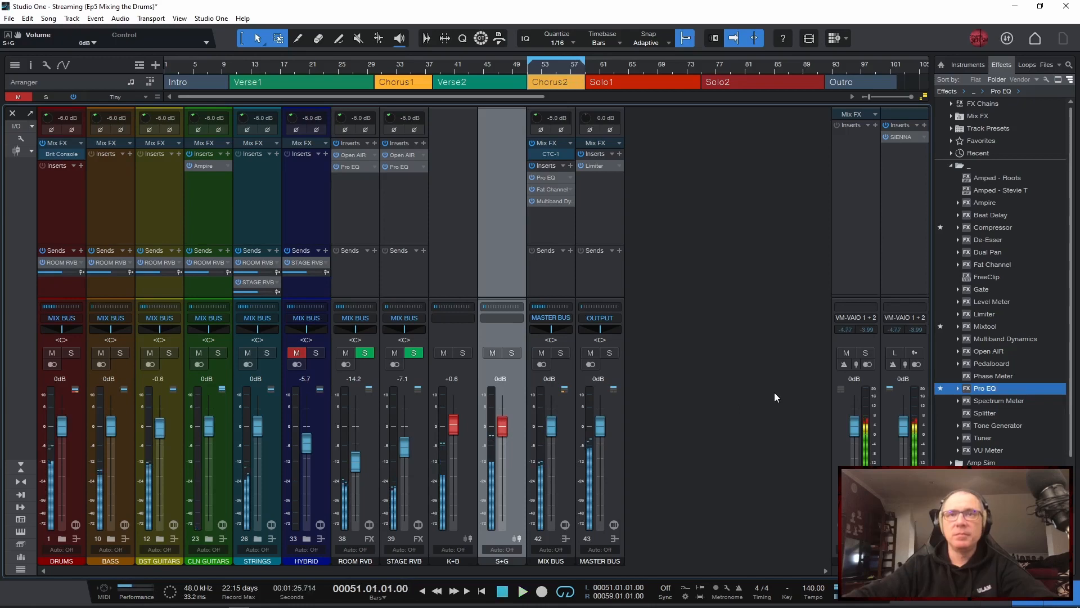